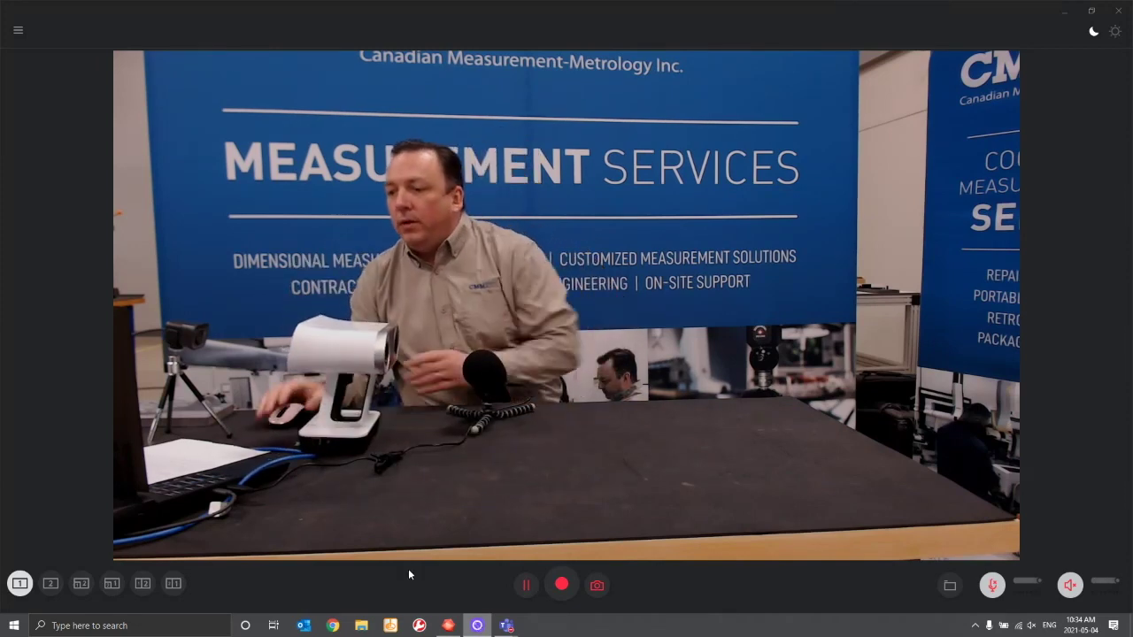
click(51, 583)
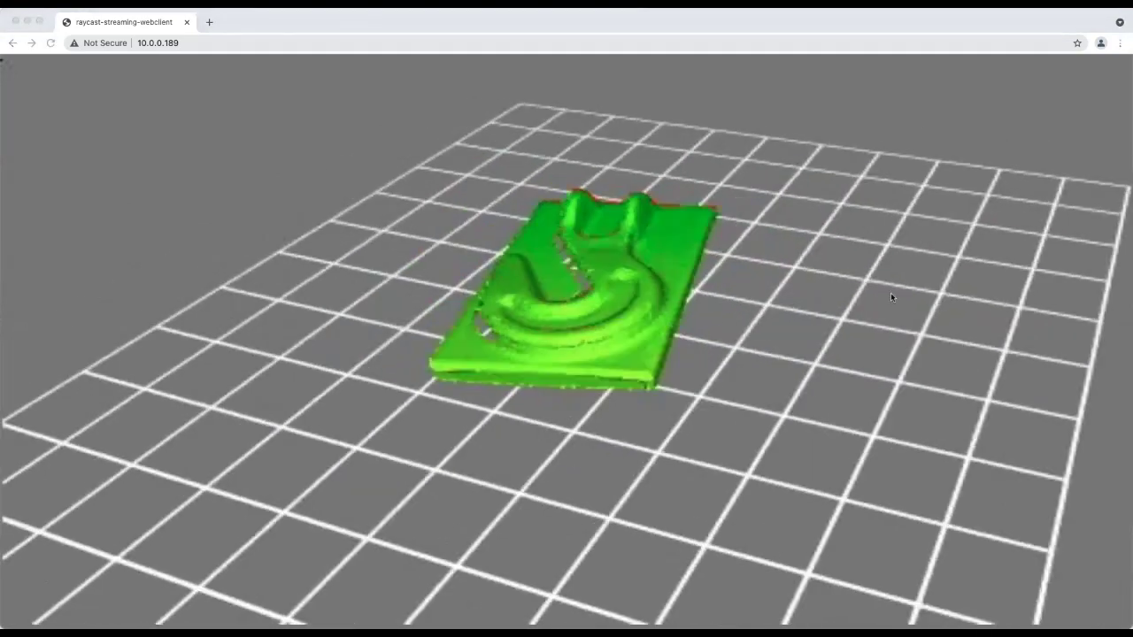
drag(891, 292, 743, 250)
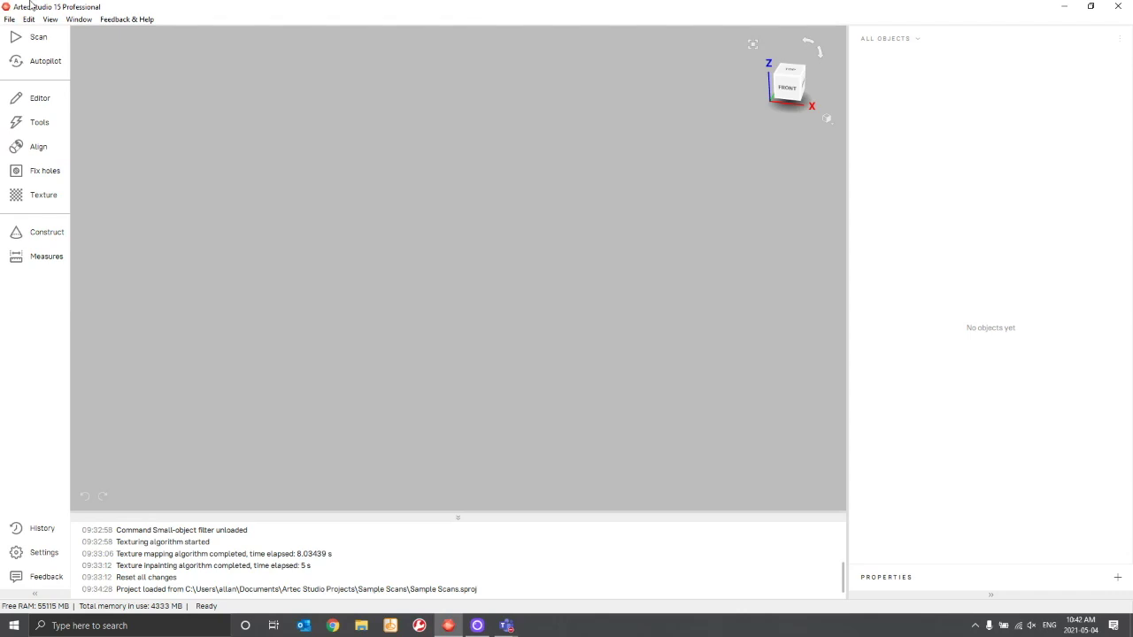
Step: Connect to the Artec Leo scanner and import Project 22 with HD reconstruction left off
click(8, 20)
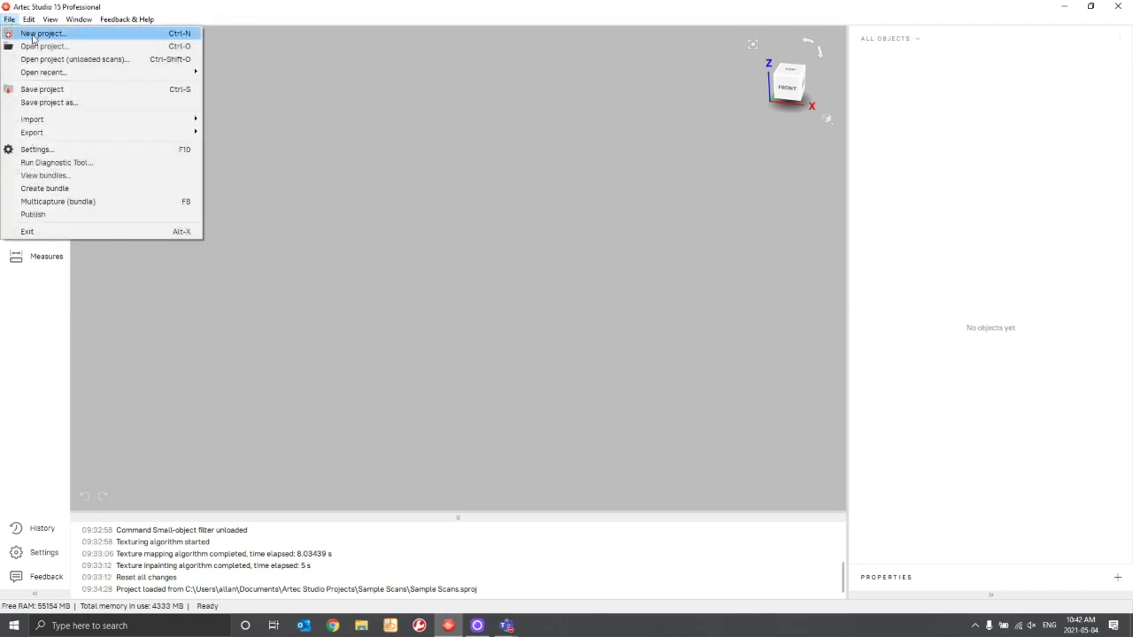
mouse_move(71, 119)
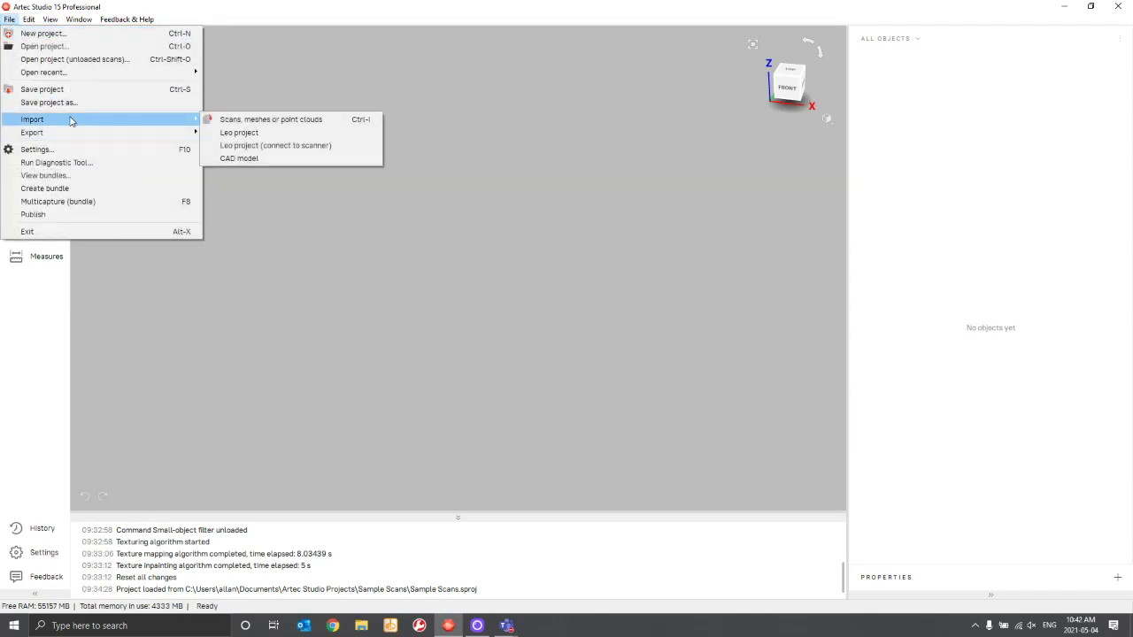
click(296, 147)
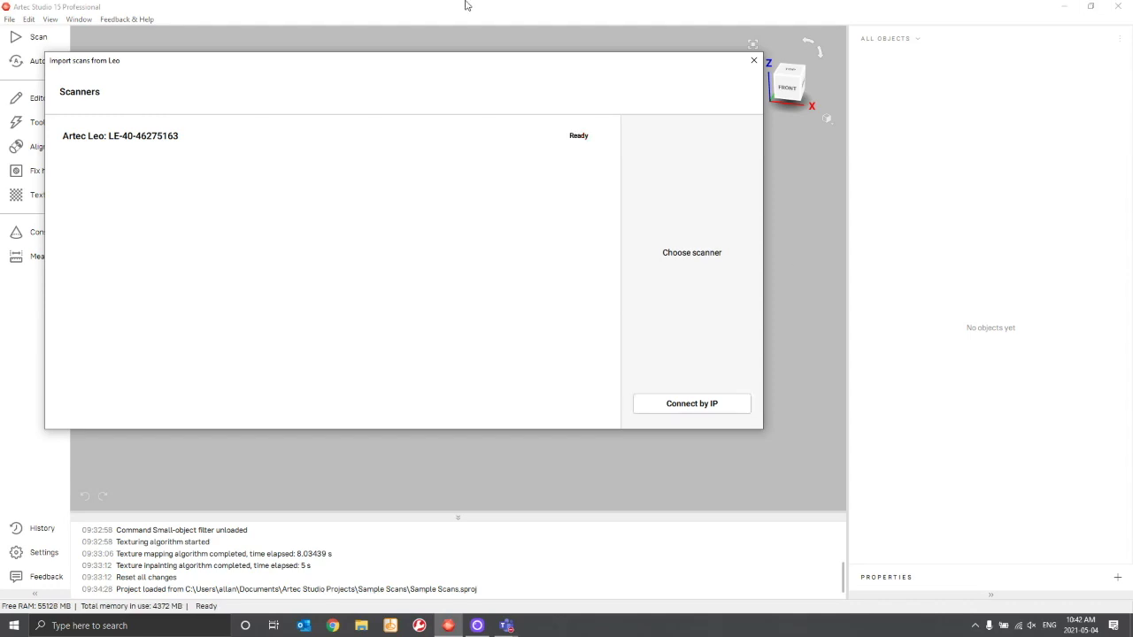
click(151, 132)
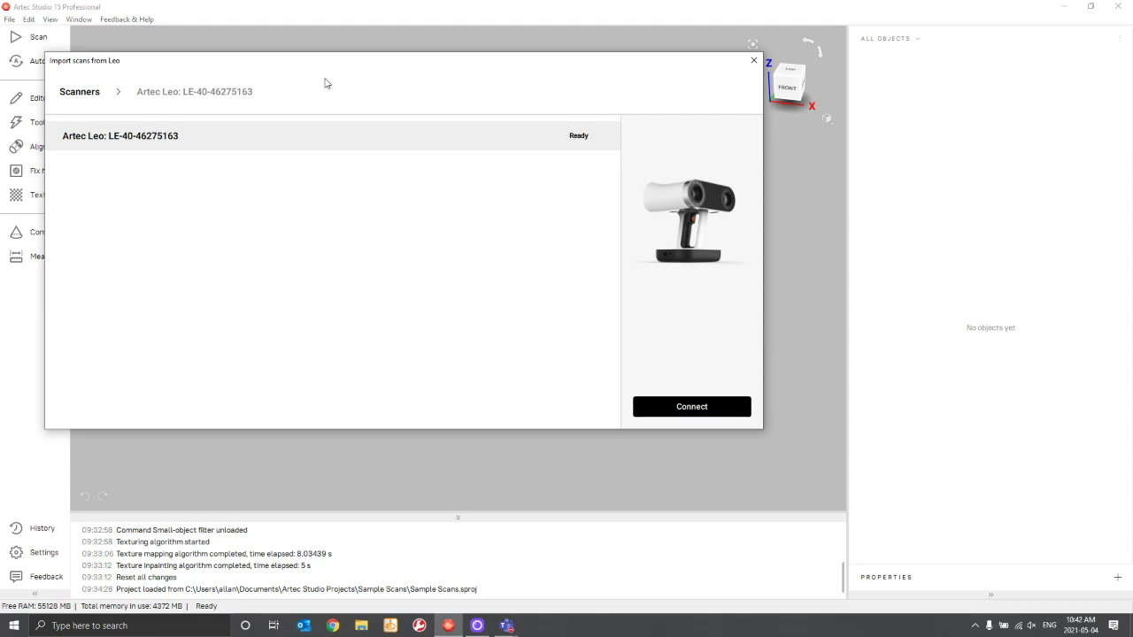
click(699, 409)
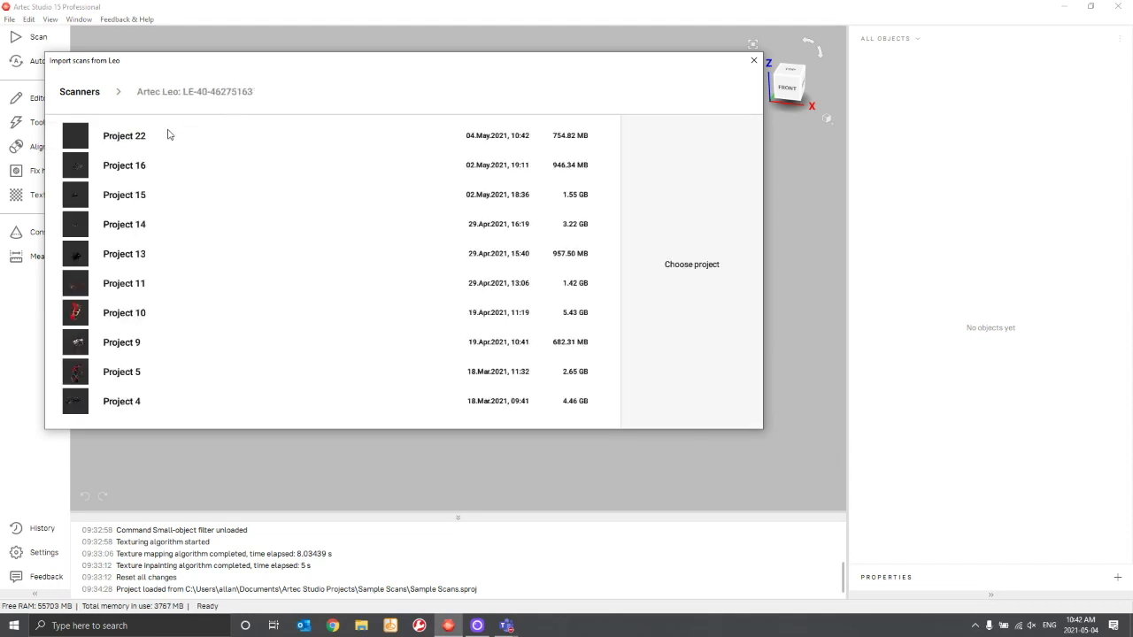
click(120, 136)
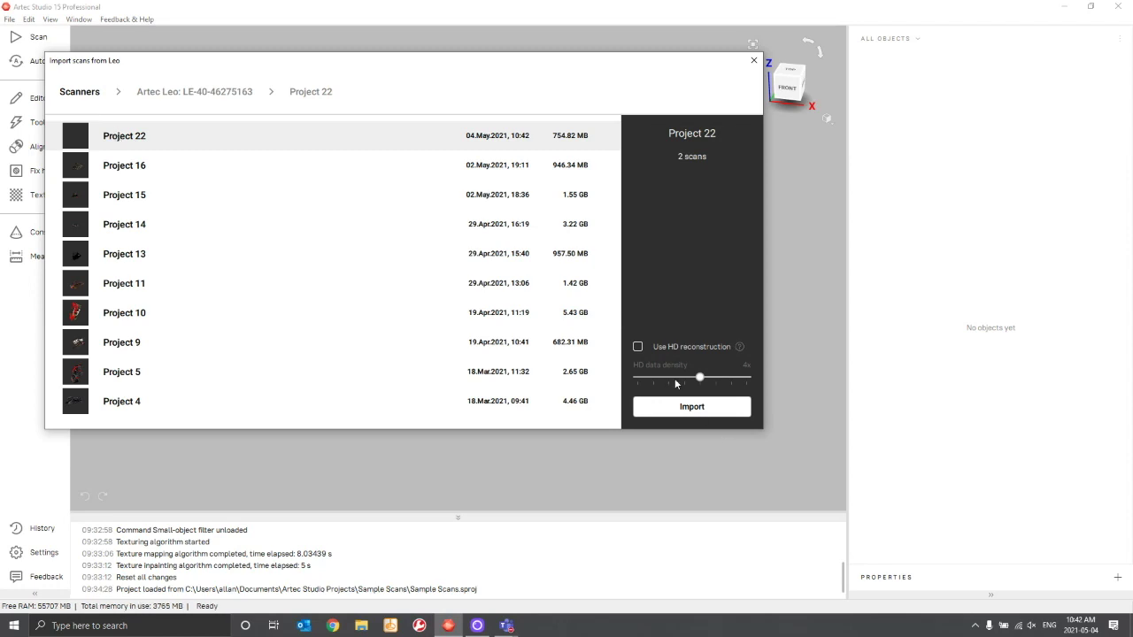
click(708, 409)
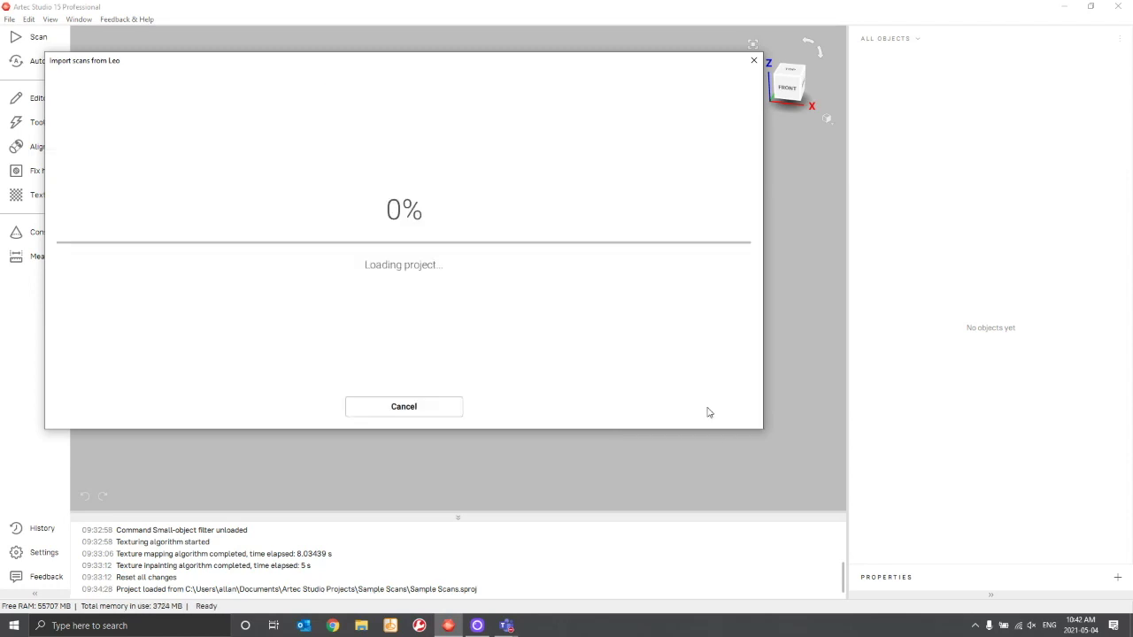
drag(425, 67, 545, 117)
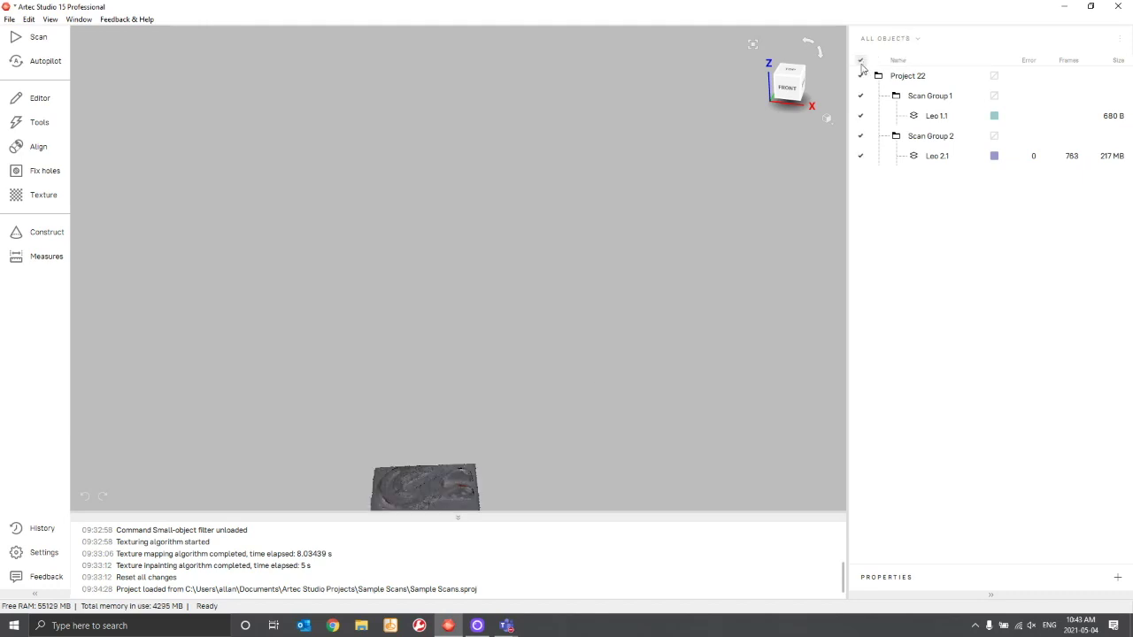
Step: Exclude the Leo 1.1 scan in Scan Group 1 from the displayed scans, leaving only Leo 2.1 marked
double_click(465, 488)
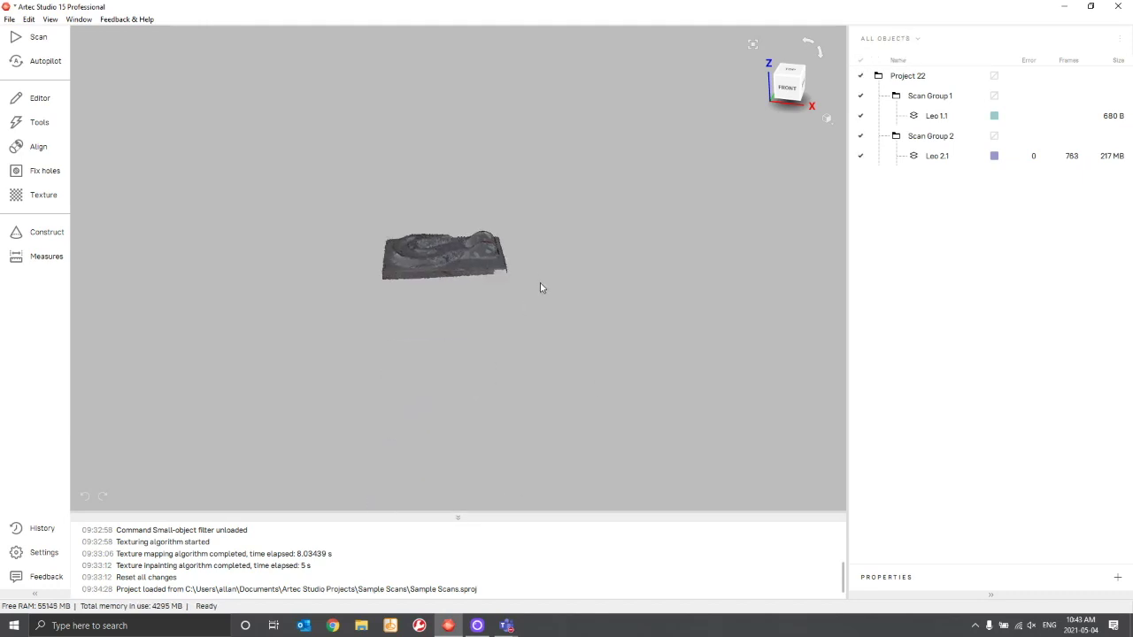
scroll(544, 362, up, 5)
scroll(415, 268, down, 3)
drag(415, 268, 552, 289)
scroll(523, 263, up, 3)
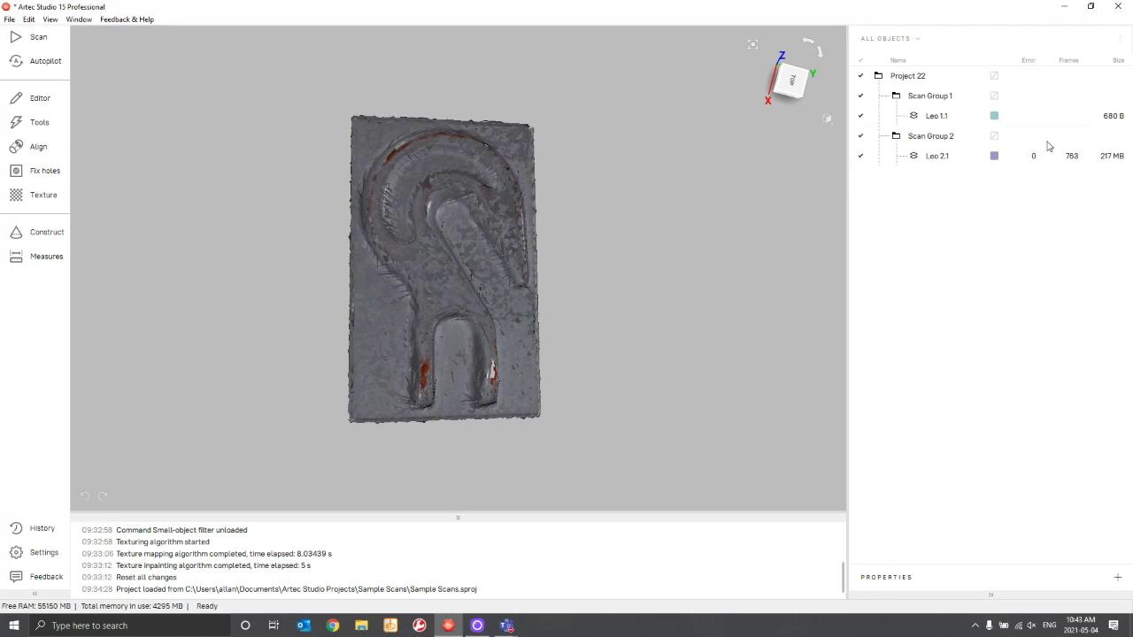
click(860, 118)
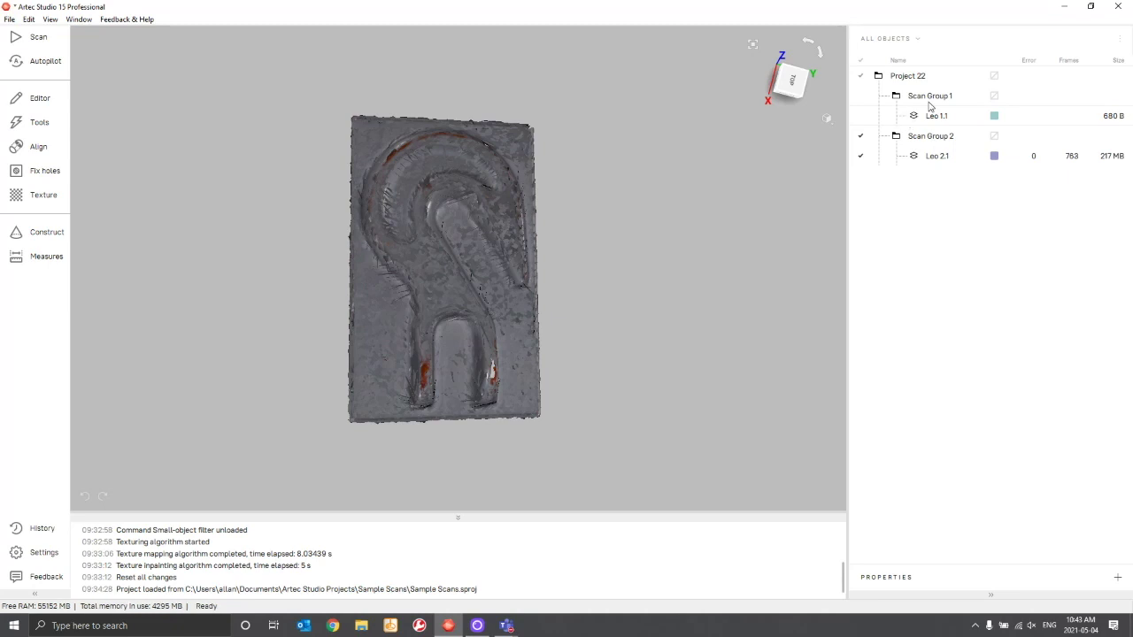
click(867, 100)
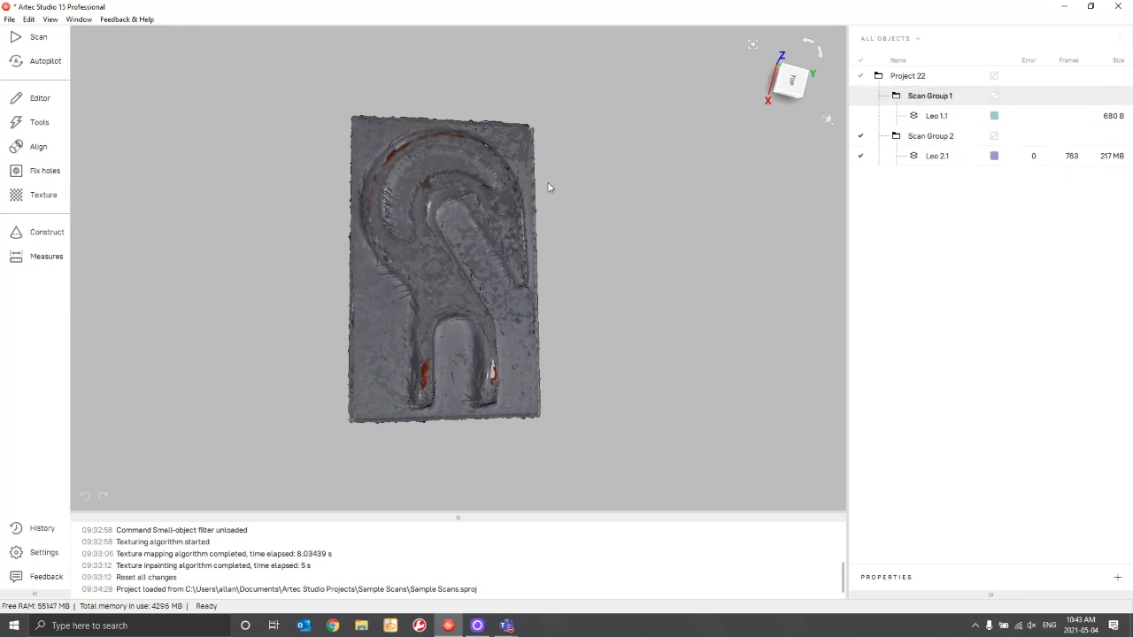
Step: Examine the raw Leo 2.1 scan surface up close, around the curved raised features and the edges of the block
scroll(559, 244, up, 4)
scroll(560, 212, down, 3)
drag(559, 204, 518, 242)
scroll(517, 242, up, 6)
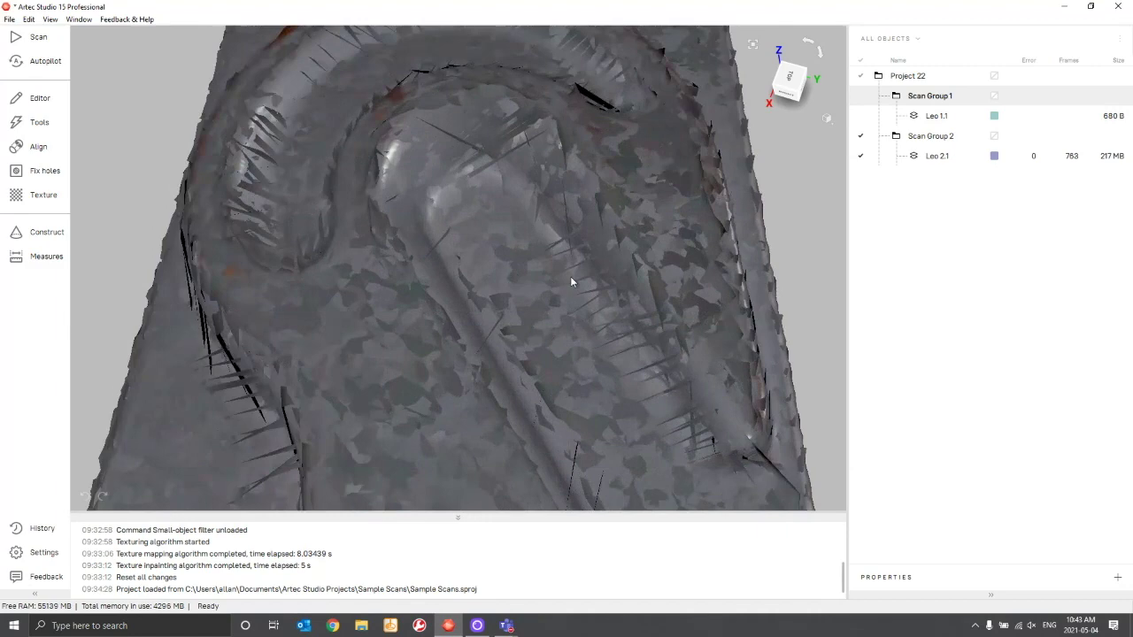
scroll(486, 239, up, 2)
scroll(486, 239, down, 2)
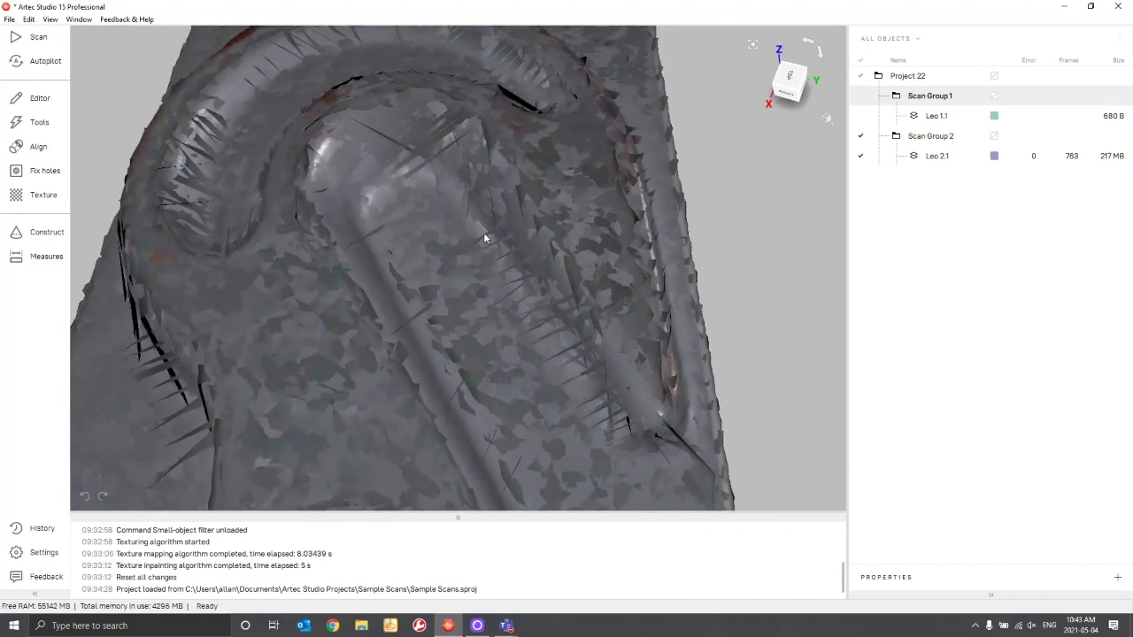
scroll(460, 174, up, 2)
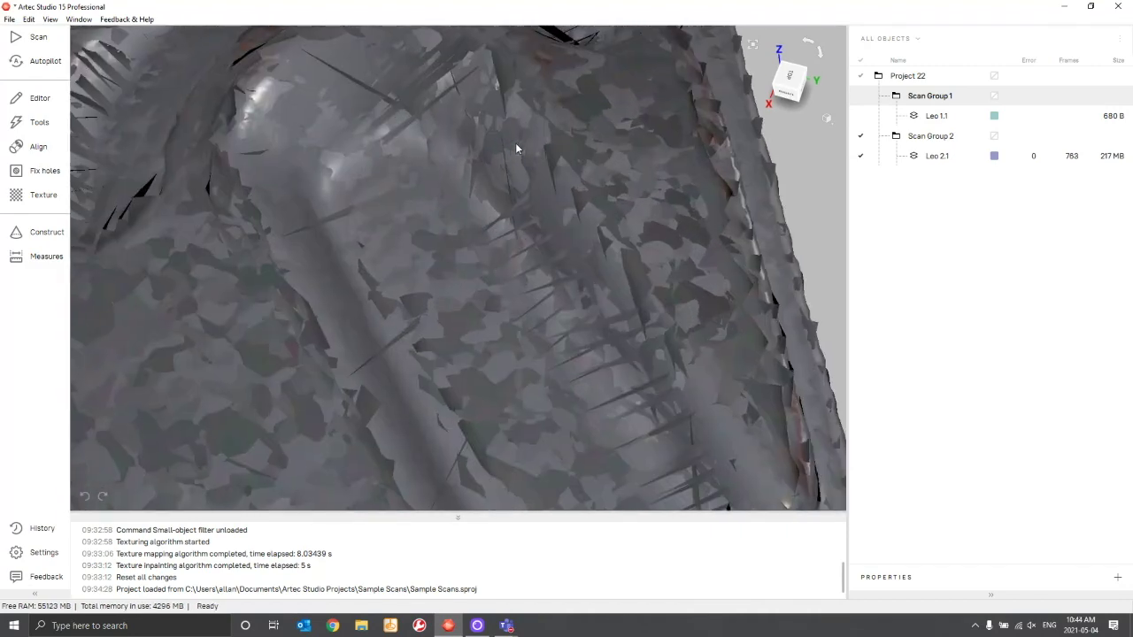
scroll(515, 146, down, 8)
drag(426, 193, 443, 253)
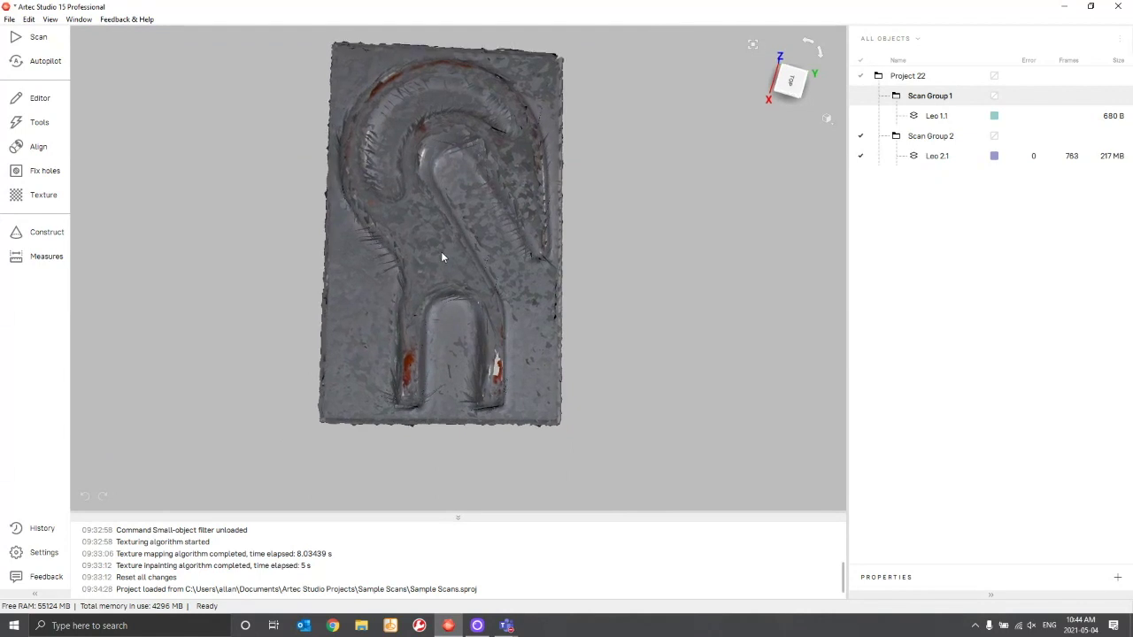
scroll(451, 357, up, 3)
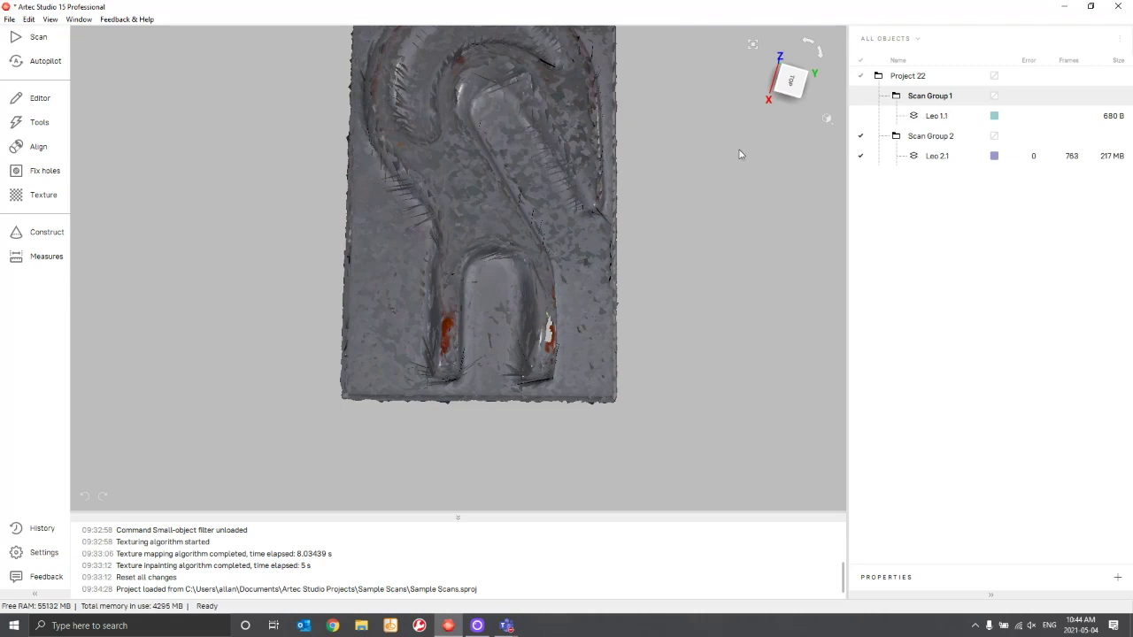
scroll(571, 146, up, 5)
scroll(552, 163, down, 6)
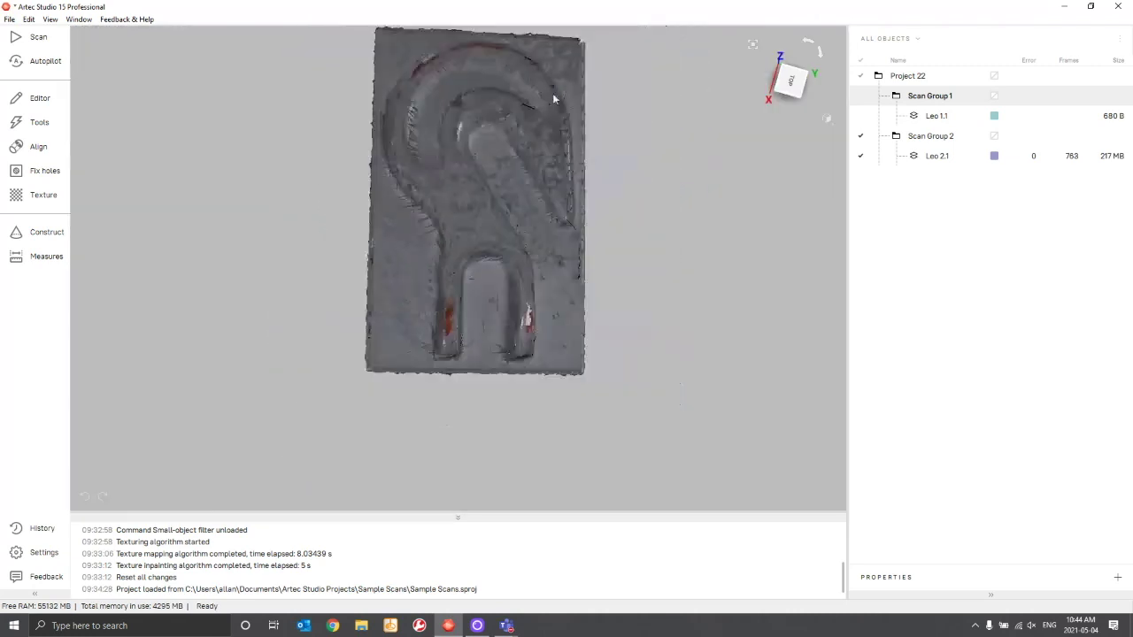
Step: Examine the scan's point density in Points render mode and return the display to Solid
click(826, 118)
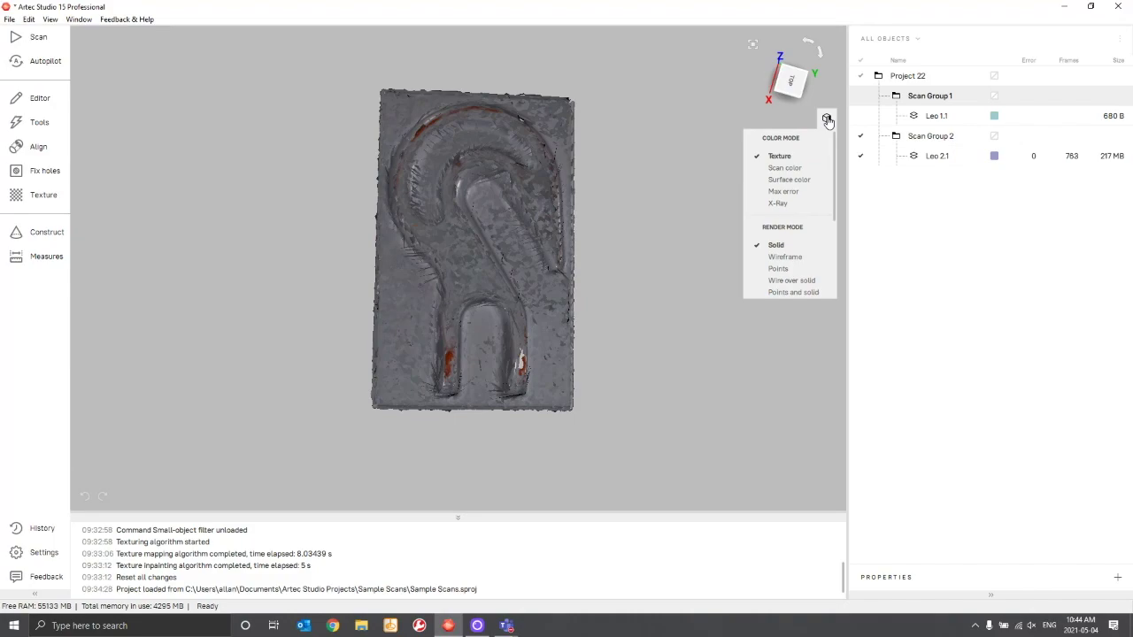
click(787, 269)
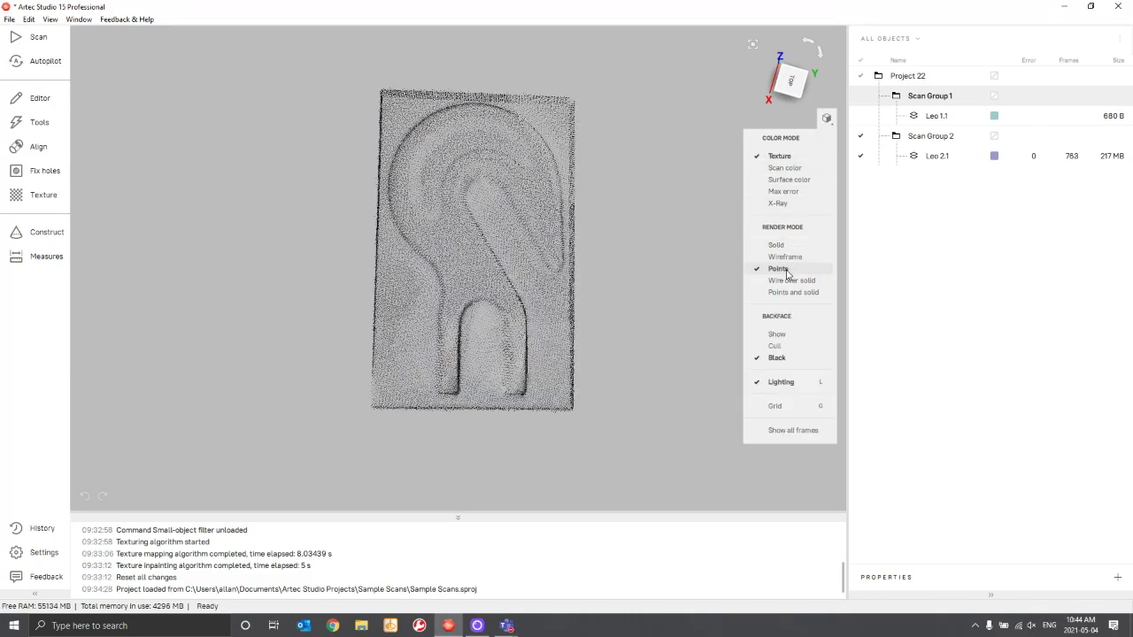
drag(558, 228, 594, 215)
scroll(594, 215, up, 8)
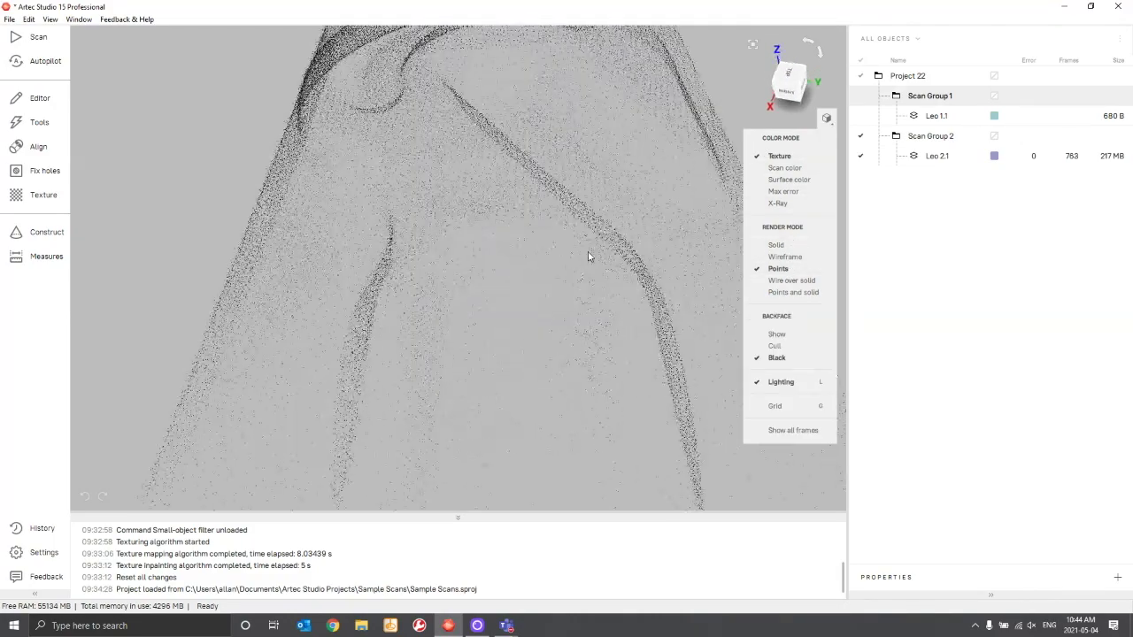
drag(414, 249, 392, 269)
scroll(458, 175, down, 5)
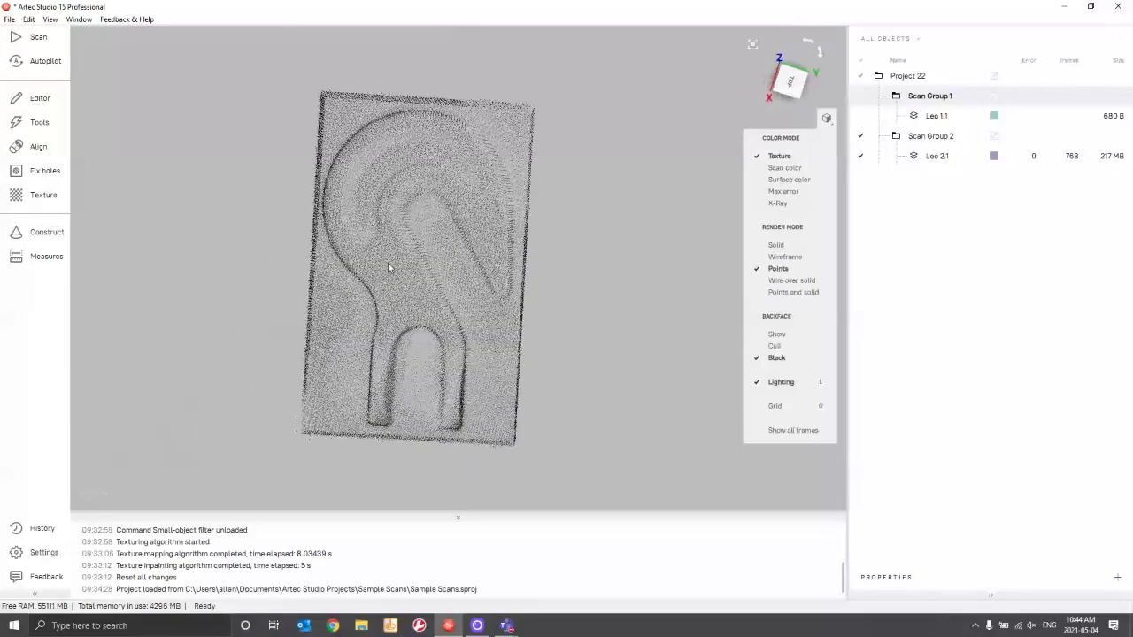
click(776, 245)
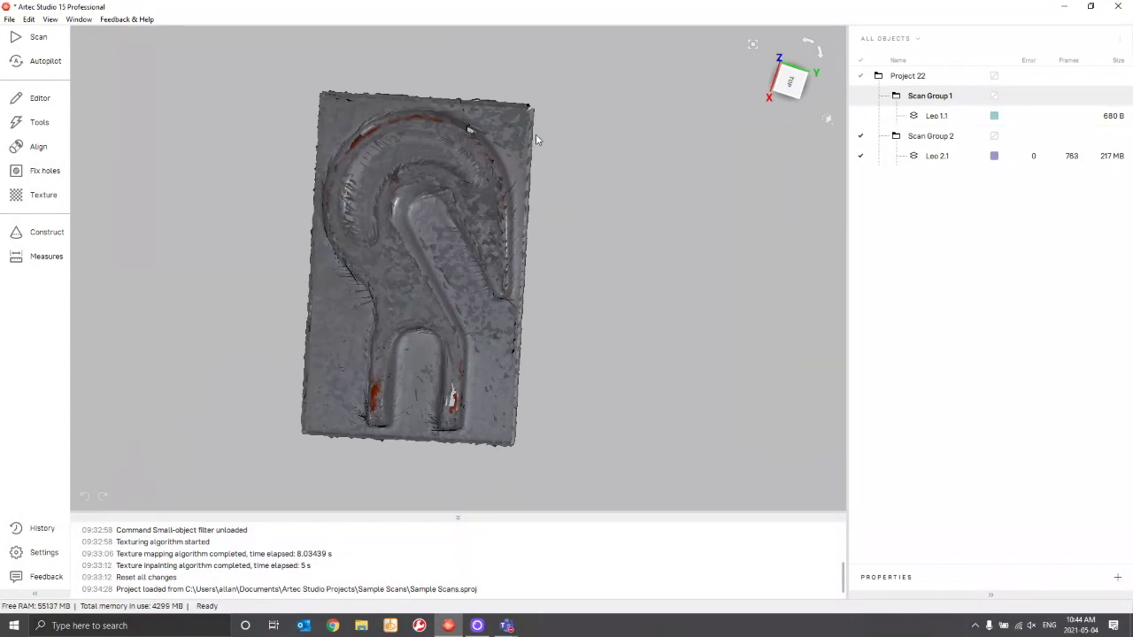
Step: Start Autopilot on the marked Leo 2.1 scan and confirm that no registration errors are seen
scroll(581, 205, up, 2)
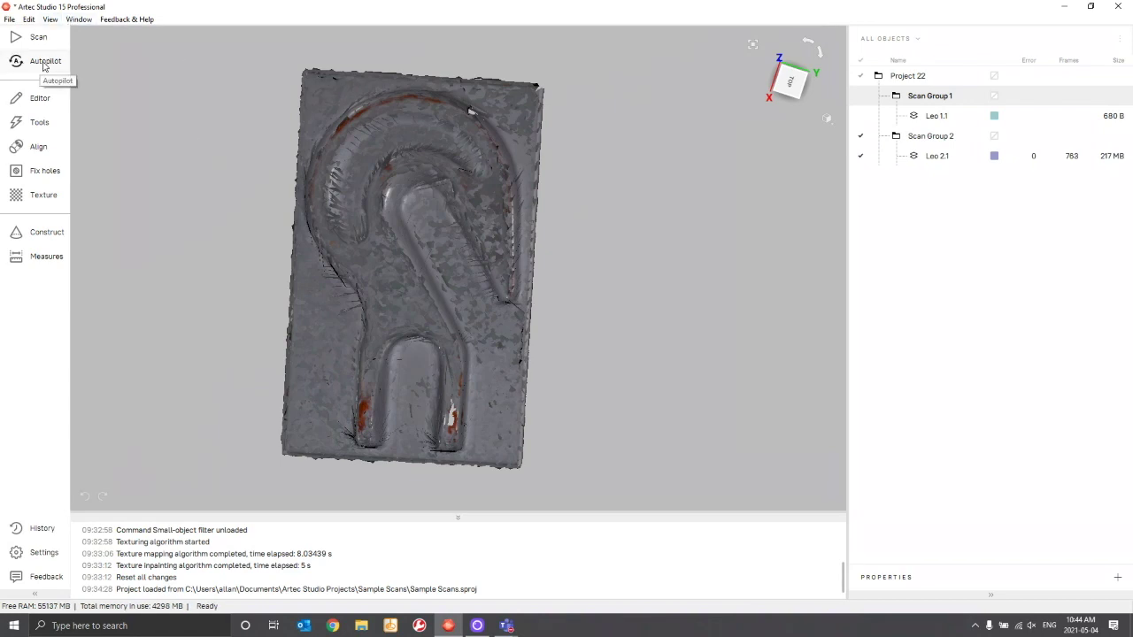
click(43, 61)
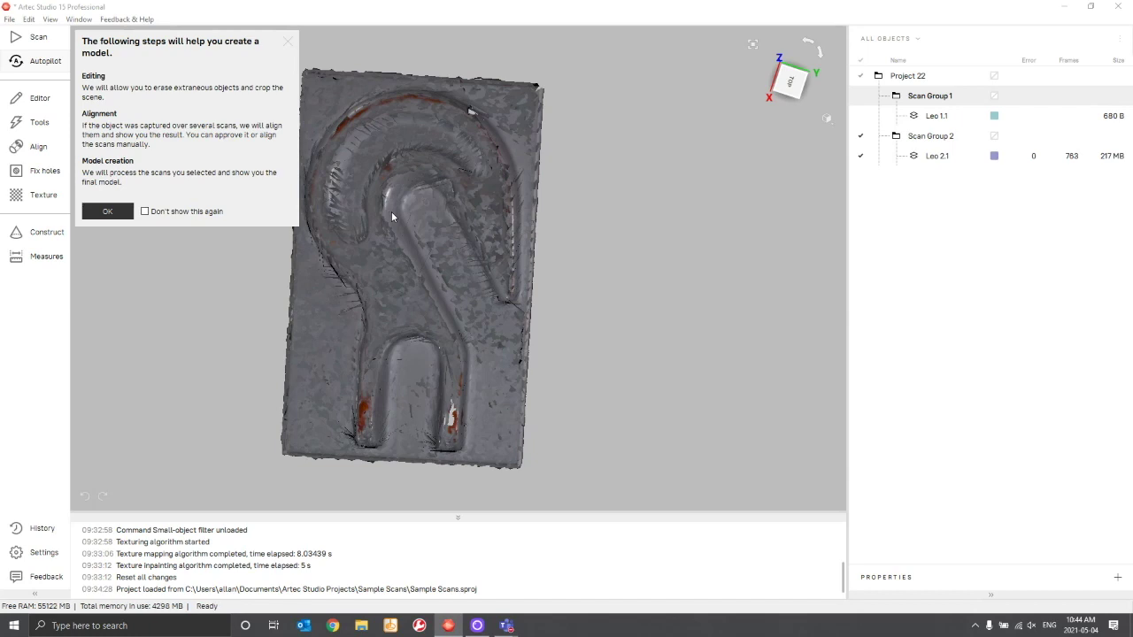
click(107, 210)
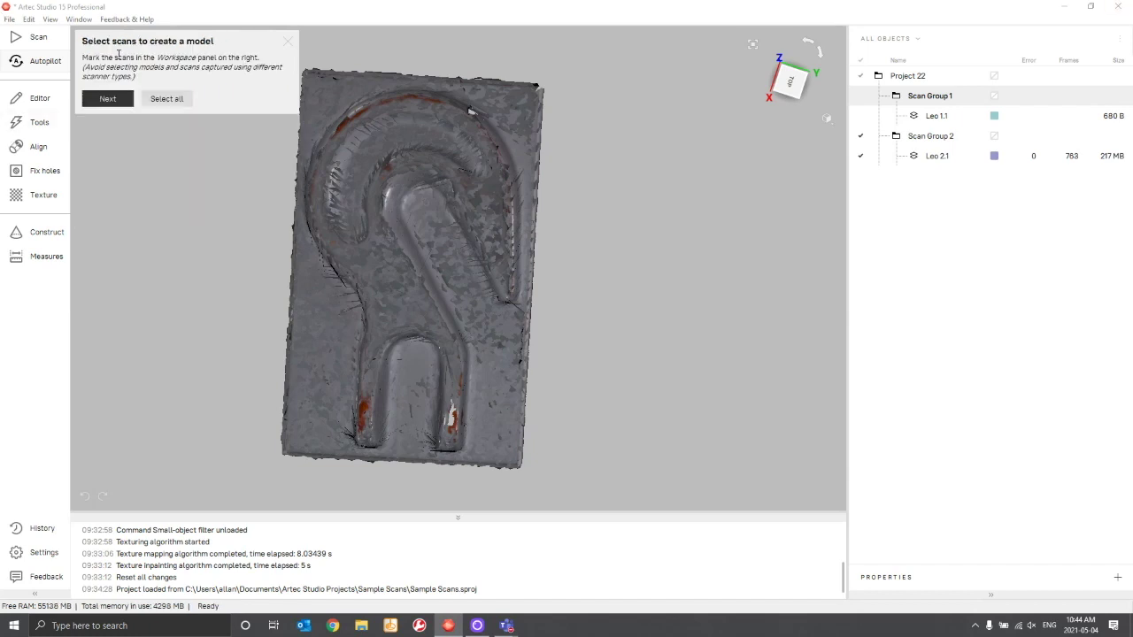
click(105, 99)
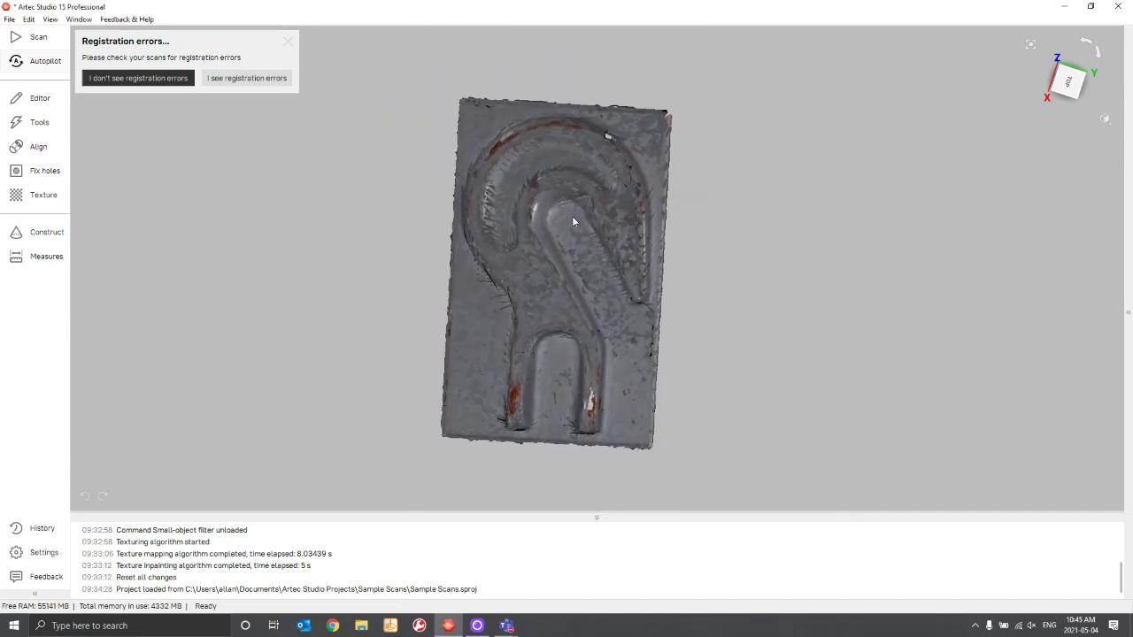
drag(572, 216, 553, 193)
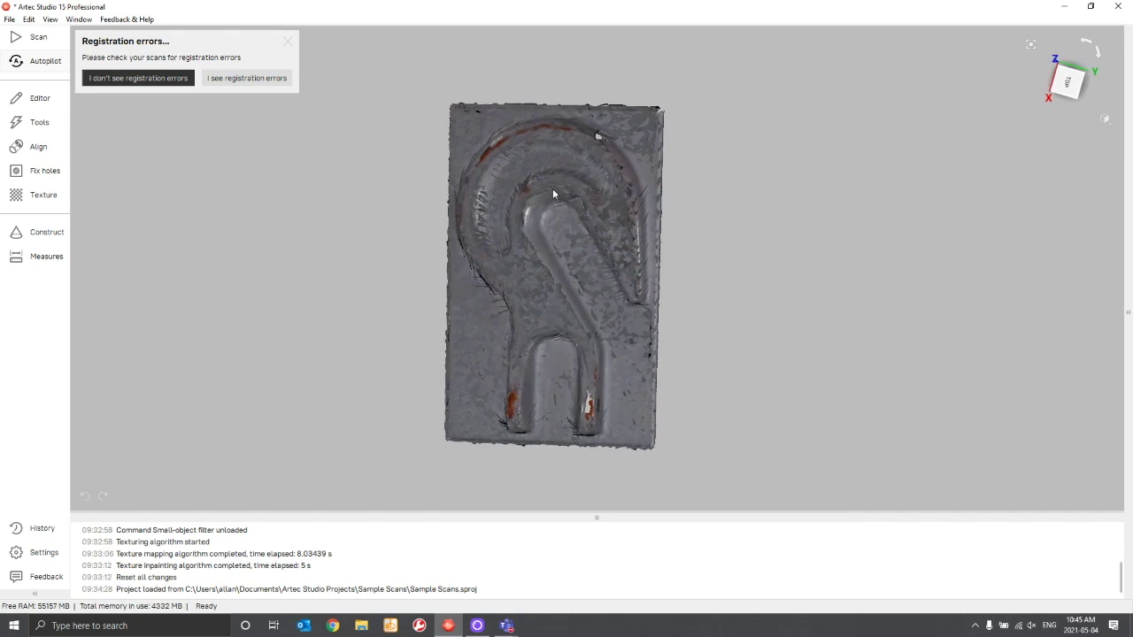
click(115, 79)
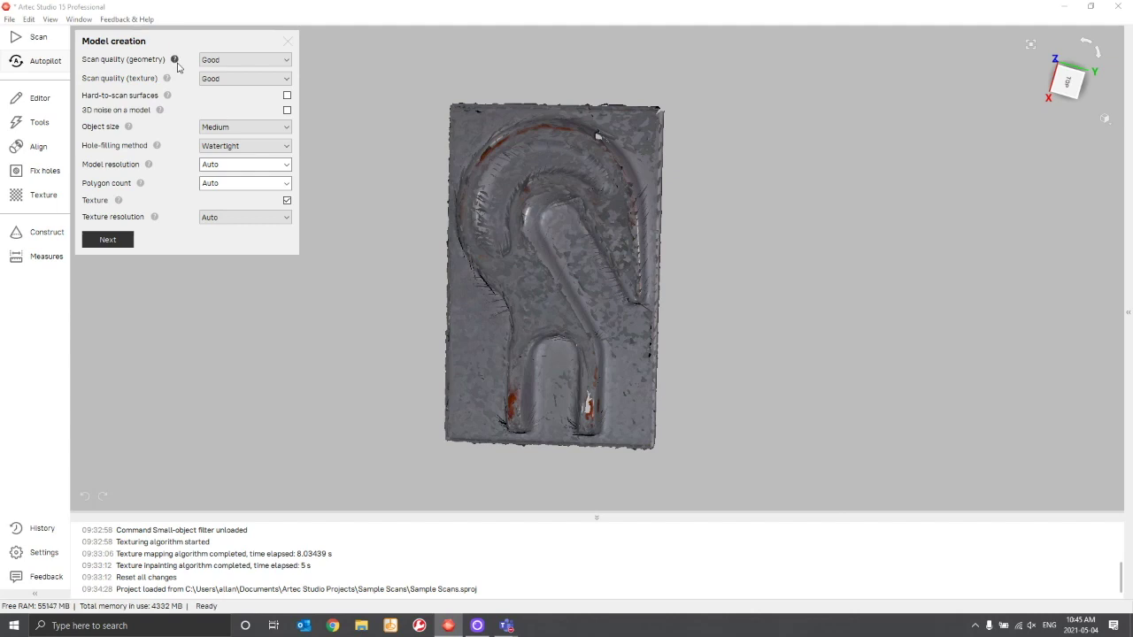
Step: Review the geometry scan quality choices and the help examples of bad and good geometry, keeping the setting at Good
click(221, 63)
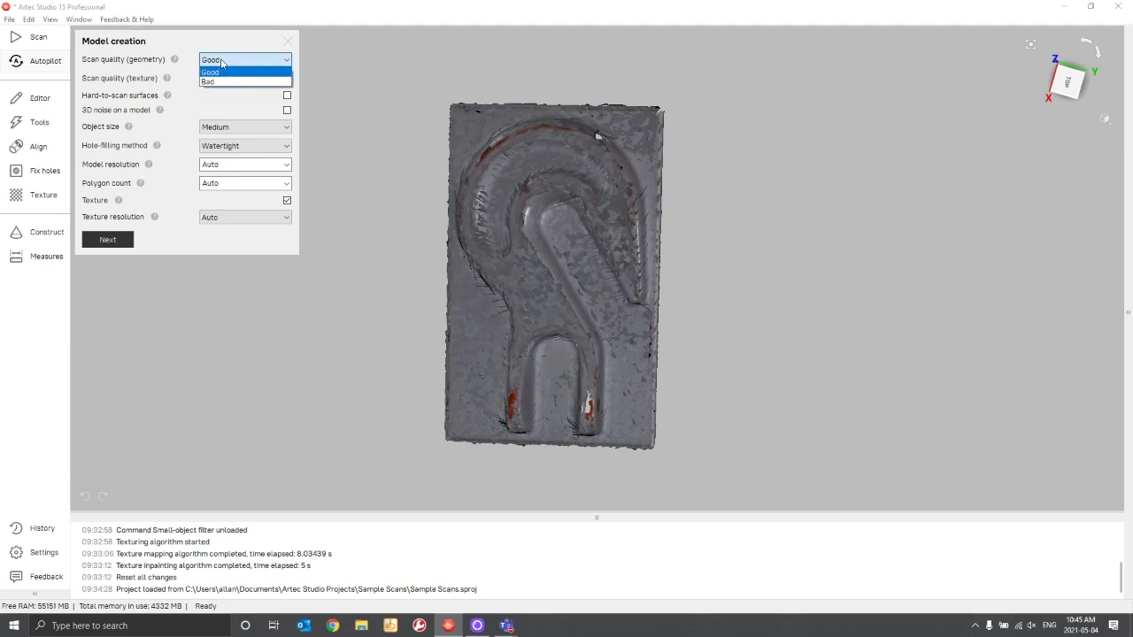
click(179, 55)
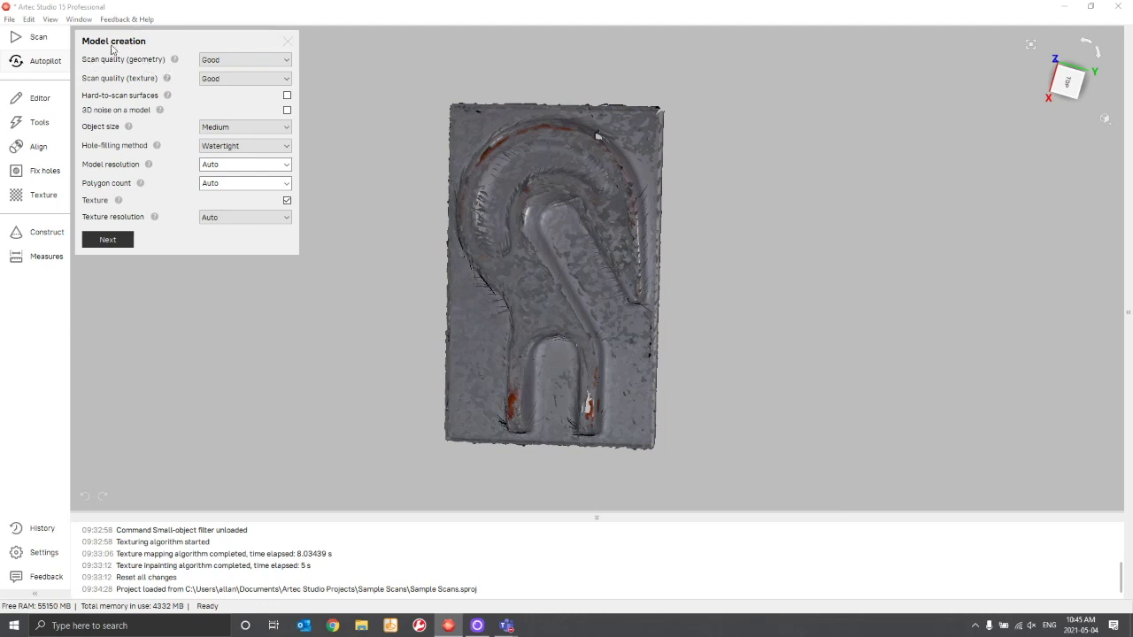
click(174, 60)
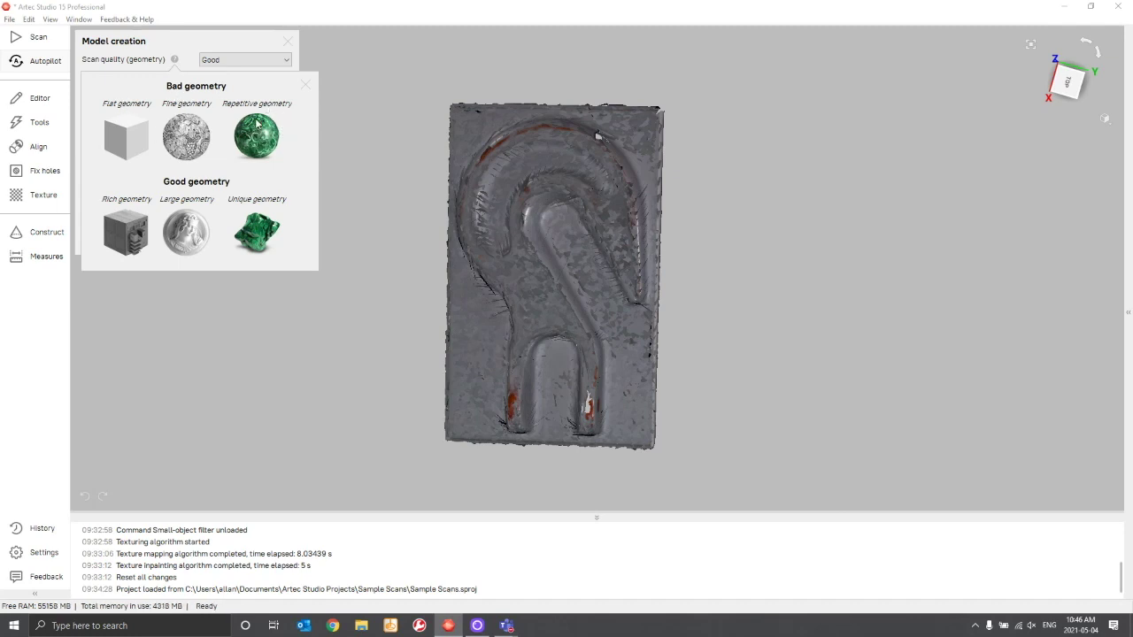
click(305, 85)
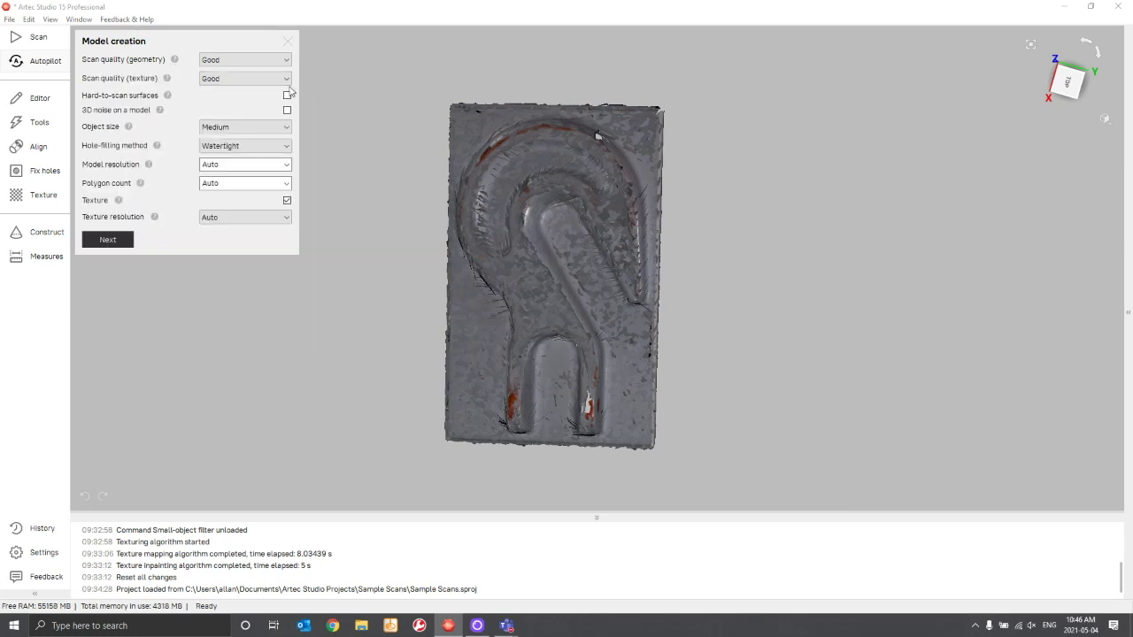
Step: Review the help examples for texture quality and hard-to-scan surfaces, keeping the geometry scan quality at Good
click(265, 60)
click(244, 71)
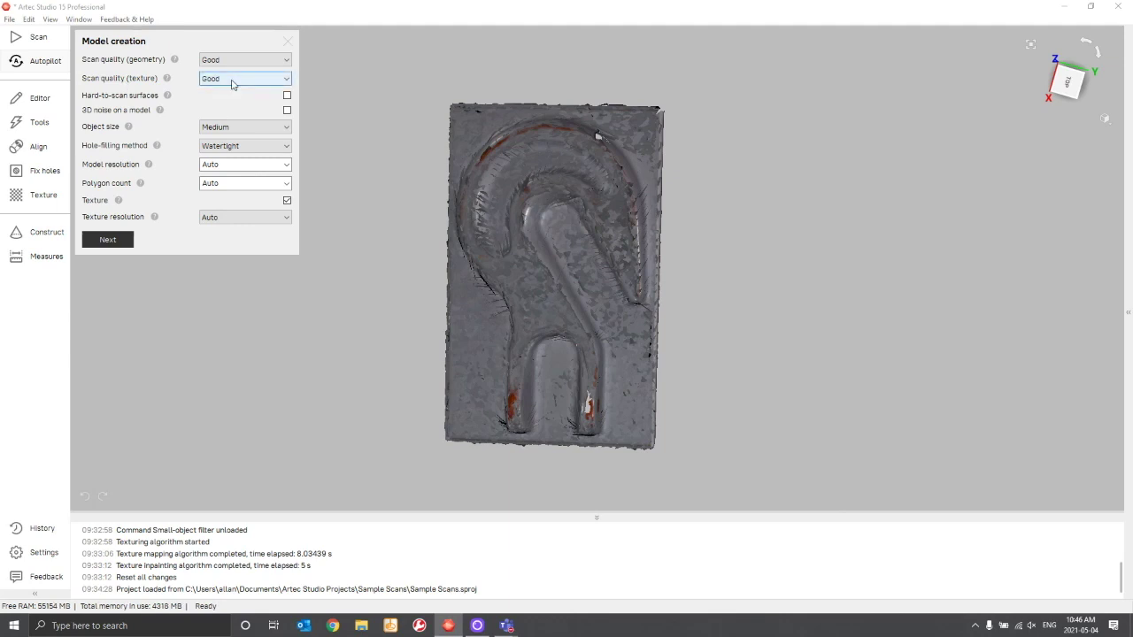
mouse_move(167, 79)
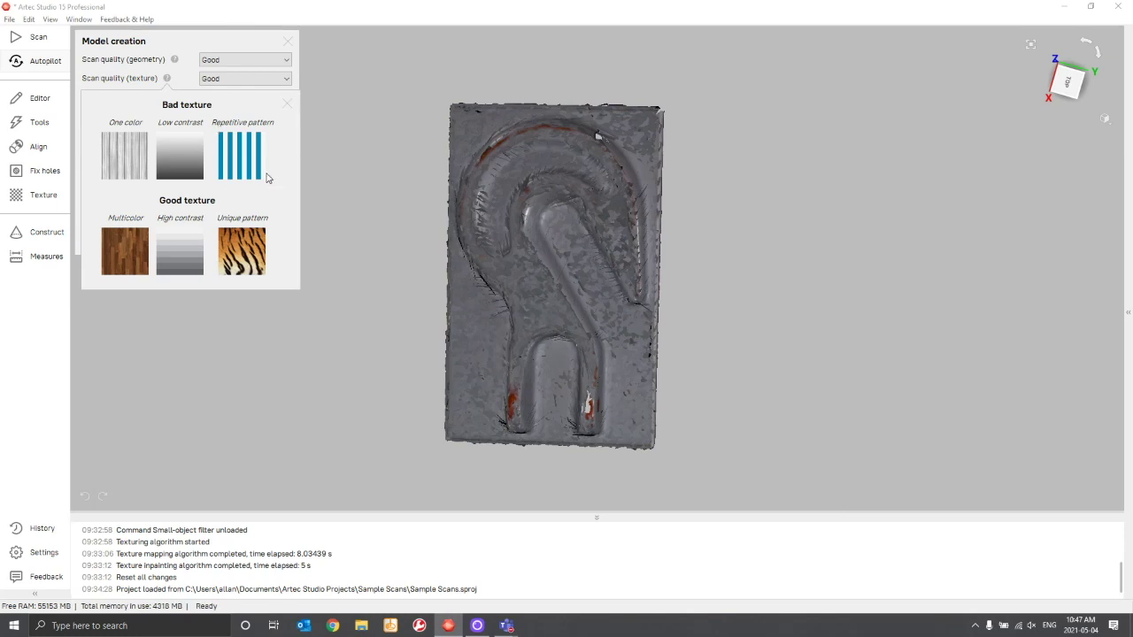
click(288, 104)
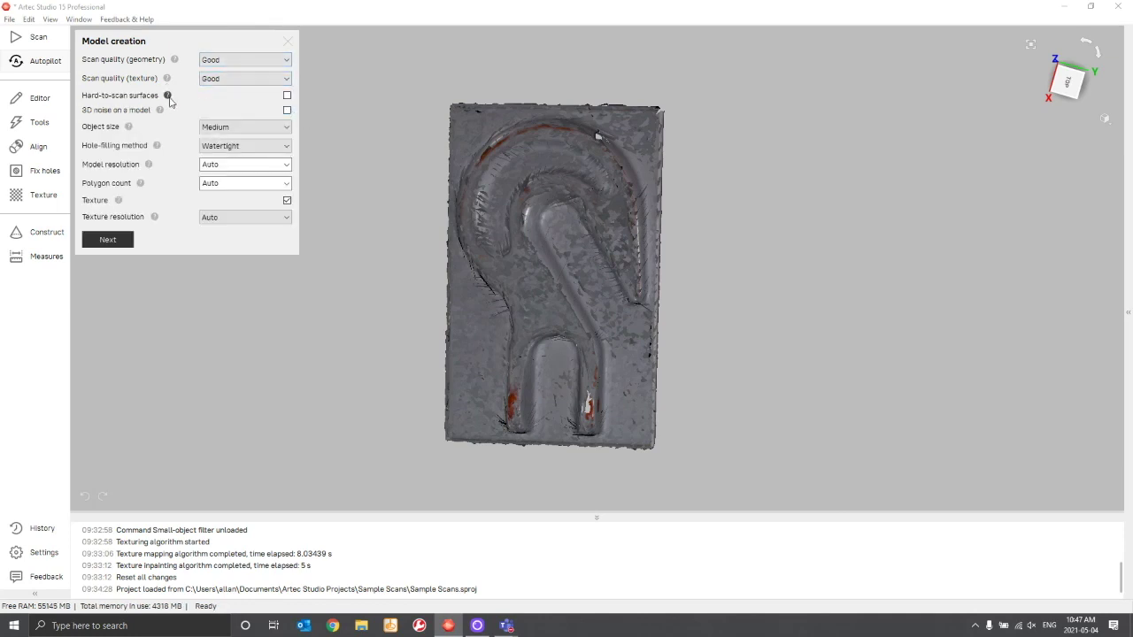
click(168, 97)
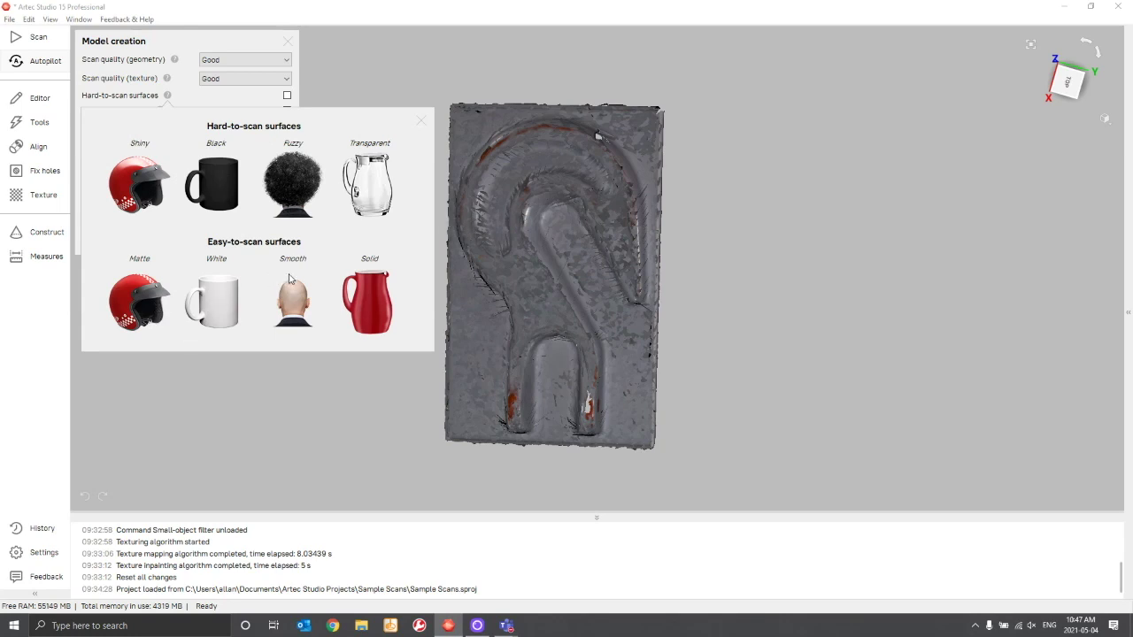
click(420, 119)
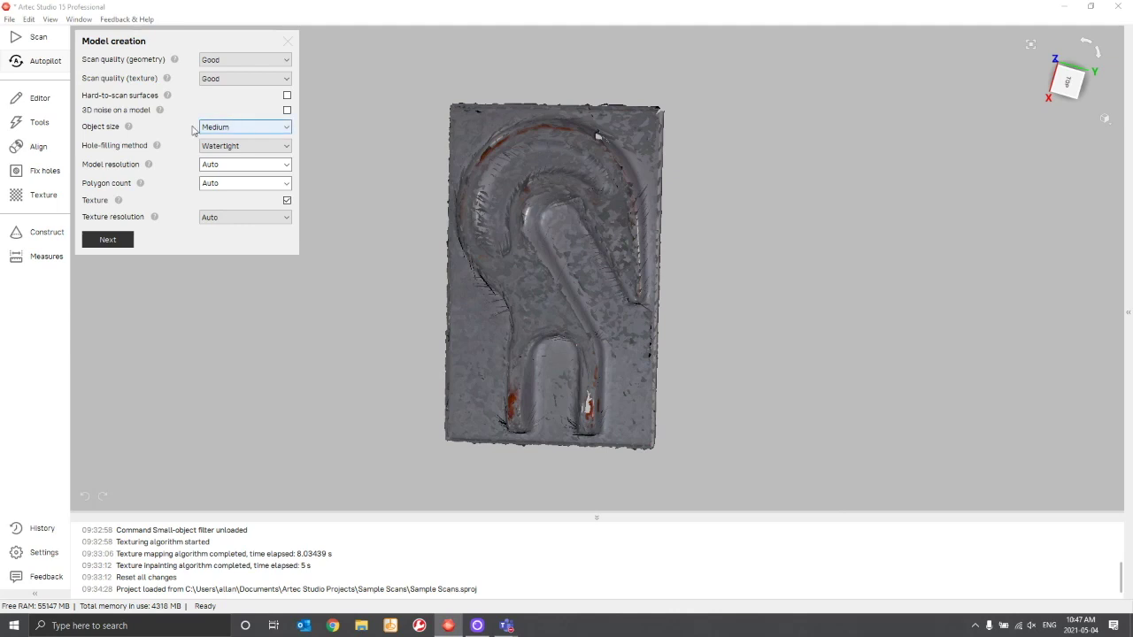
Step: Consult the object size guide and set the object size to Small
mouse_move(130, 128)
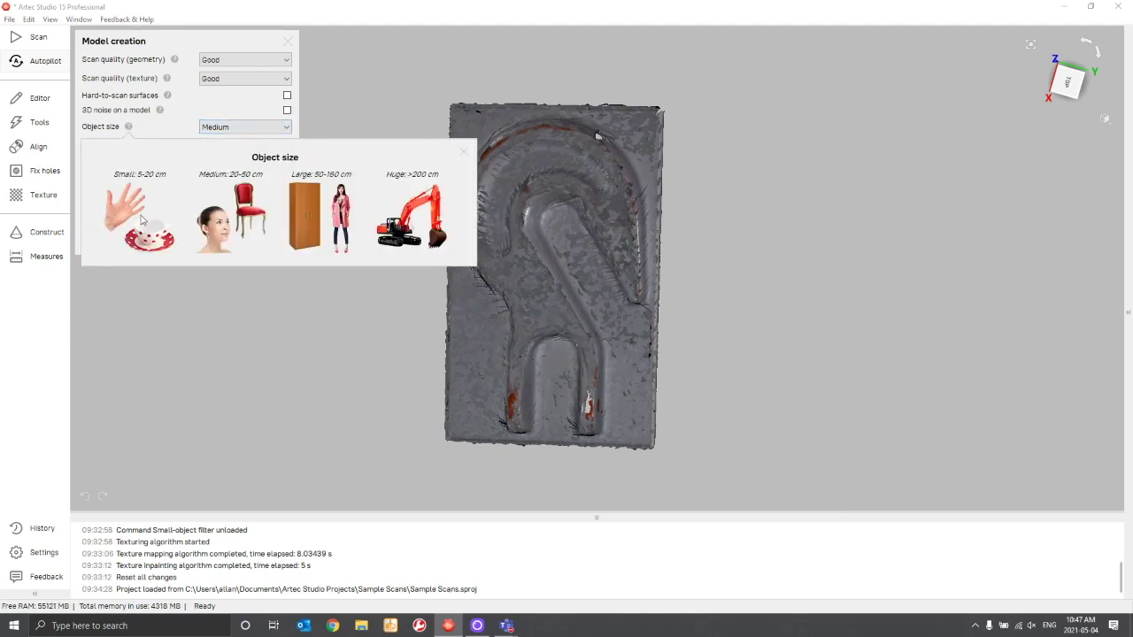
click(230, 128)
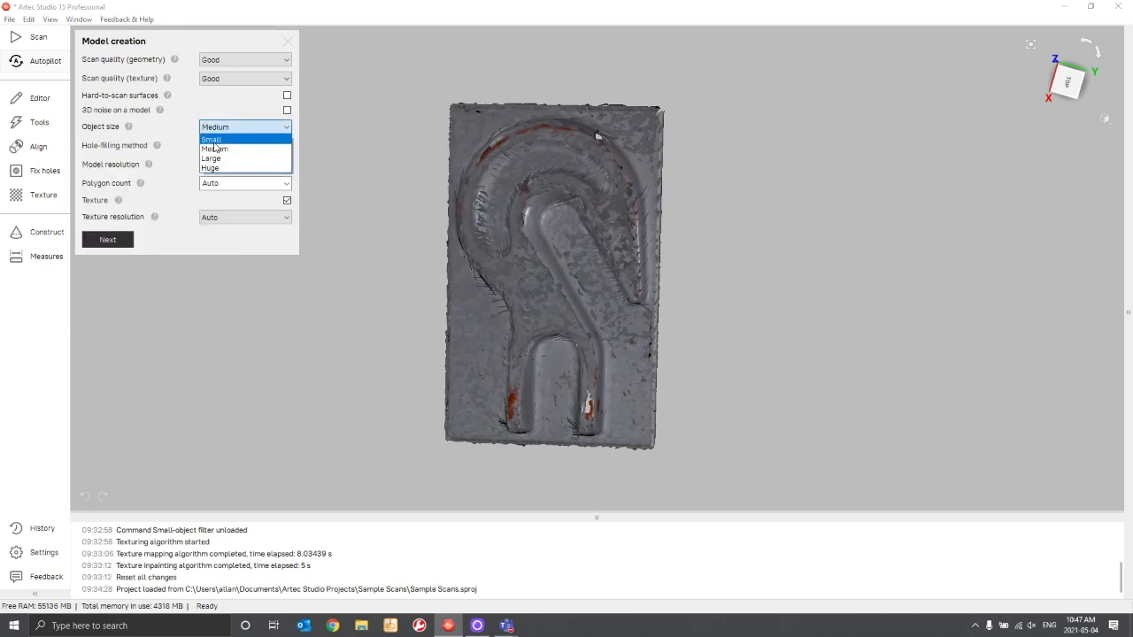
click(214, 139)
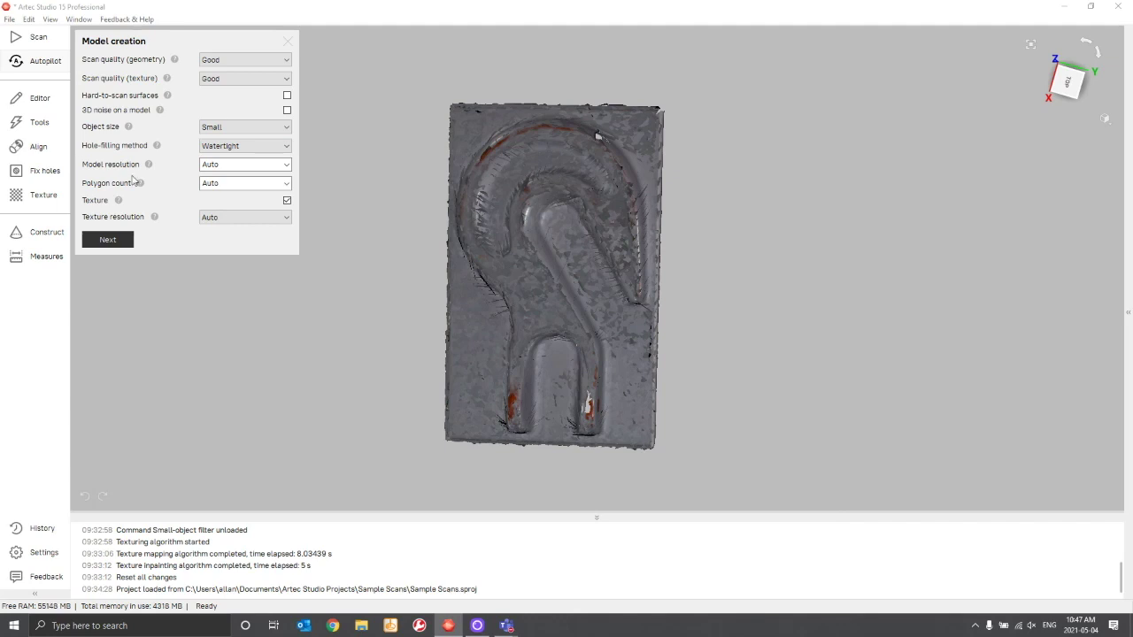
Step: Set the hole-filling method to Don't fill and examine the gaps in the scan around the raised features
click(237, 151)
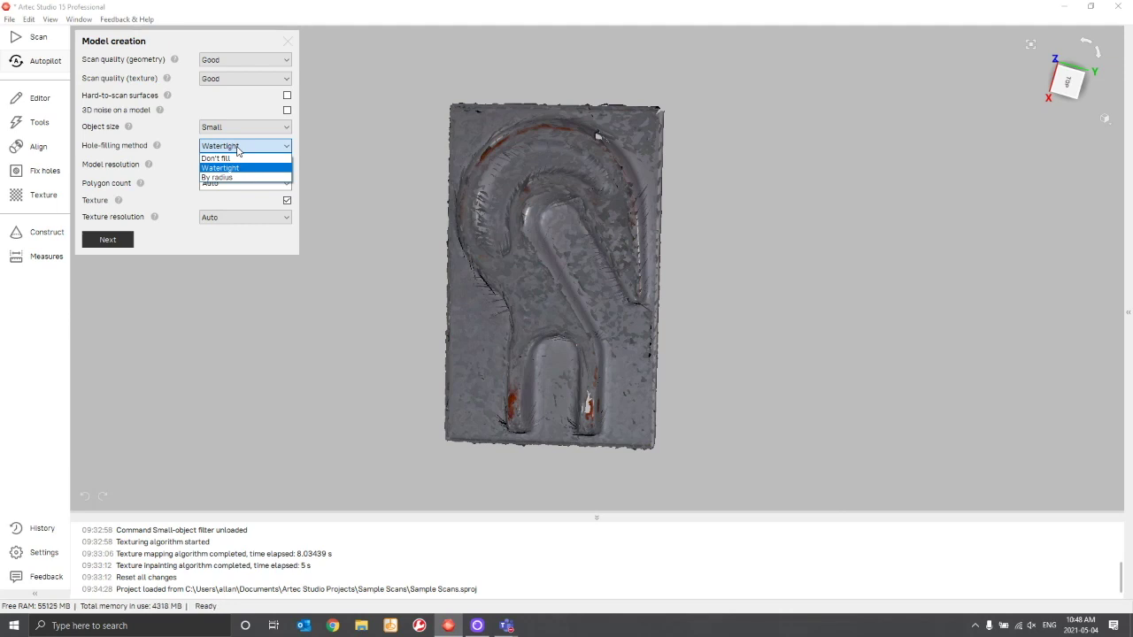
click(232, 168)
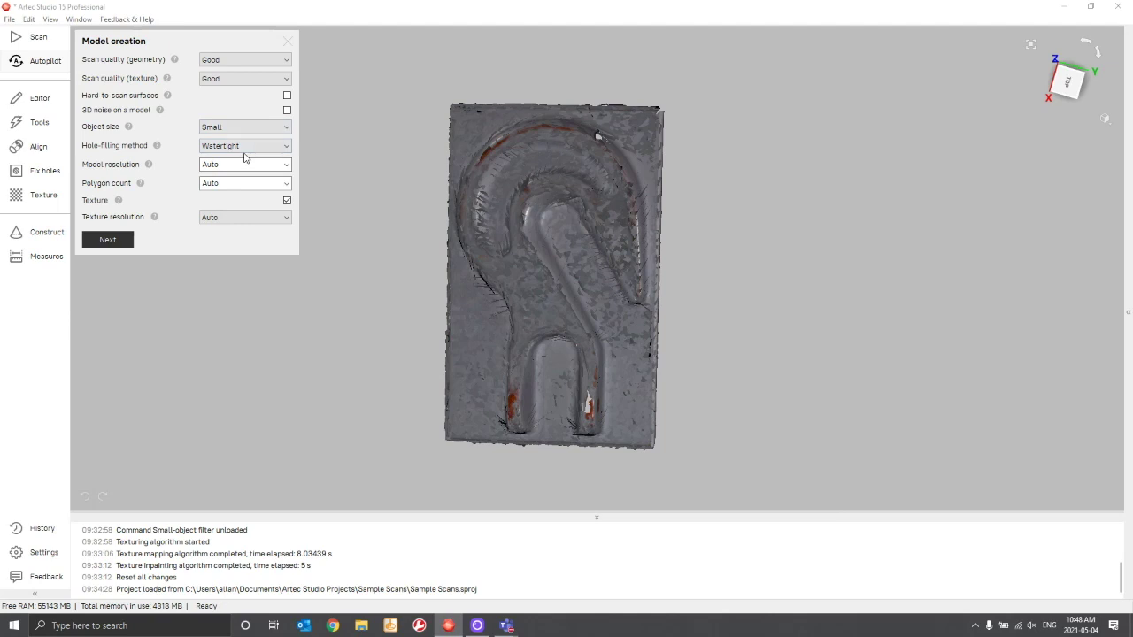
click(250, 151)
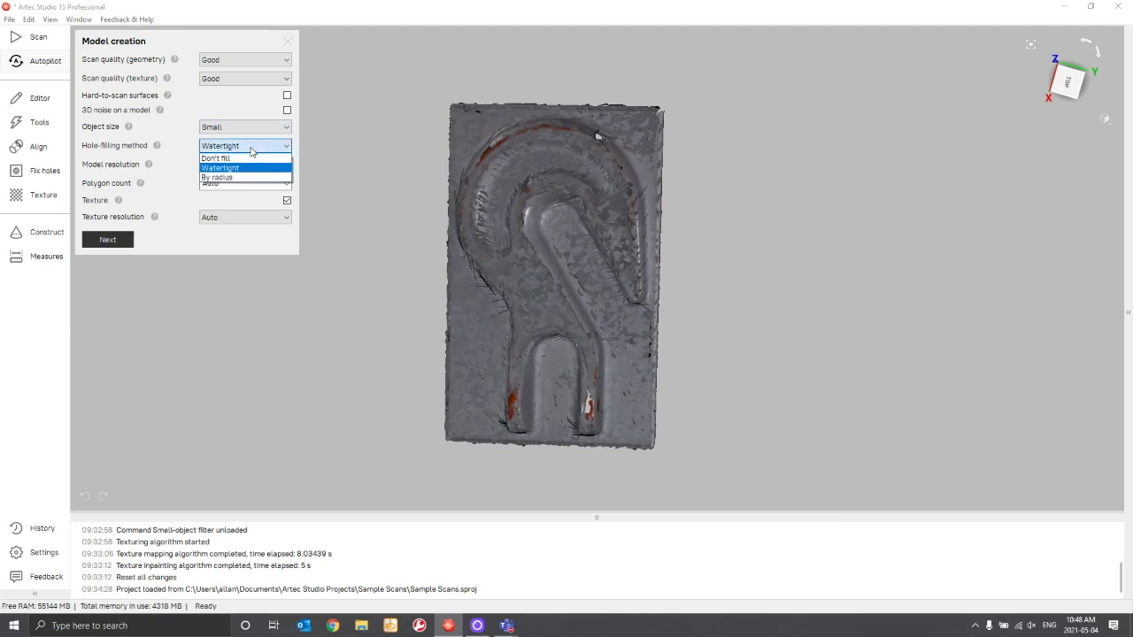
click(228, 158)
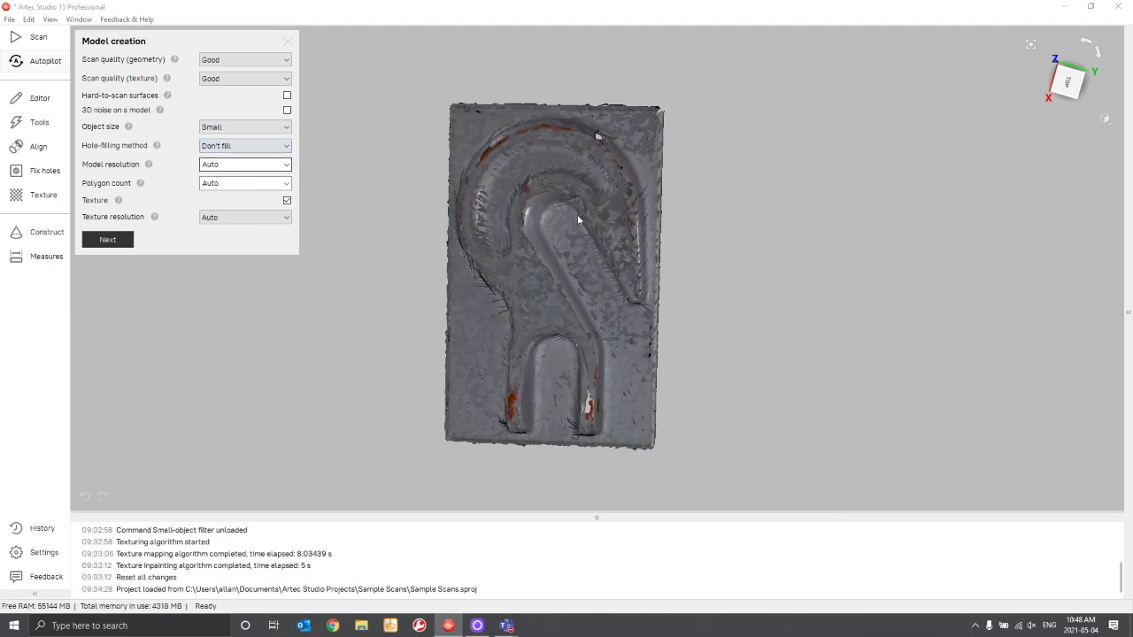
drag(546, 229, 576, 217)
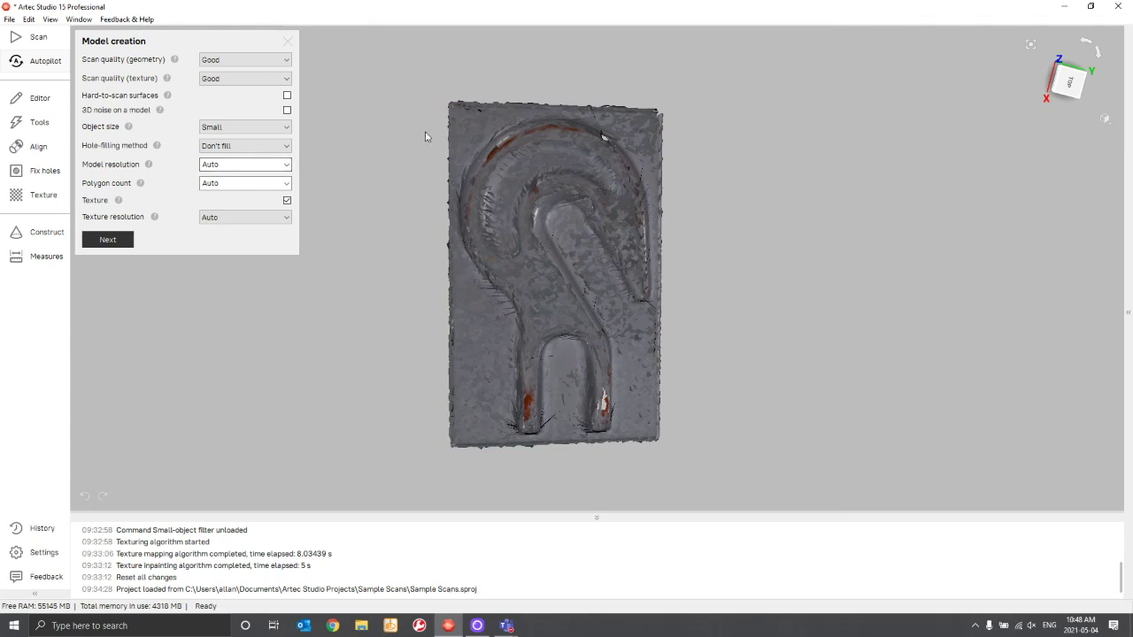
drag(581, 159, 576, 190)
scroll(575, 185, up, 5)
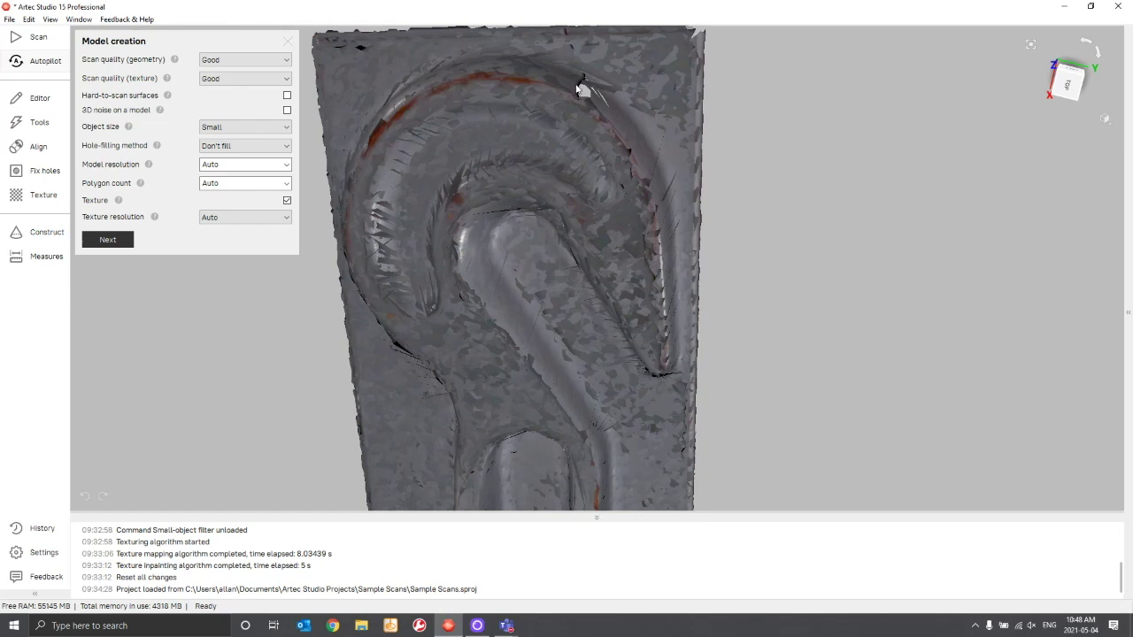
scroll(583, 124, down, 5)
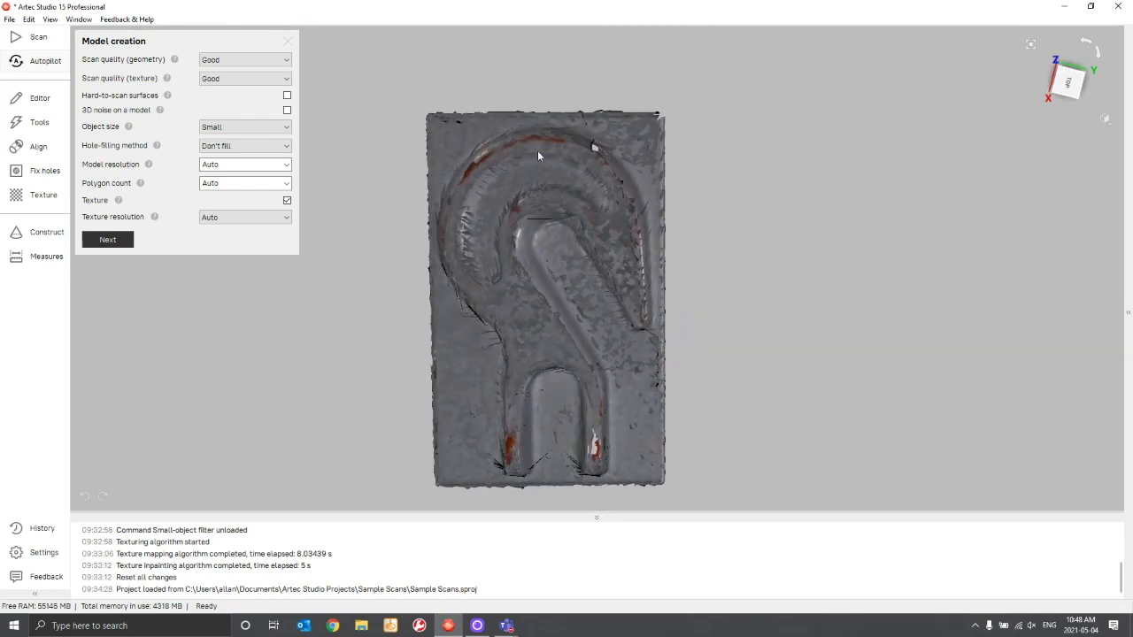
Step: Try the By radius hole-filling method and its hole radius option, and switch back to Don't fill
click(247, 147)
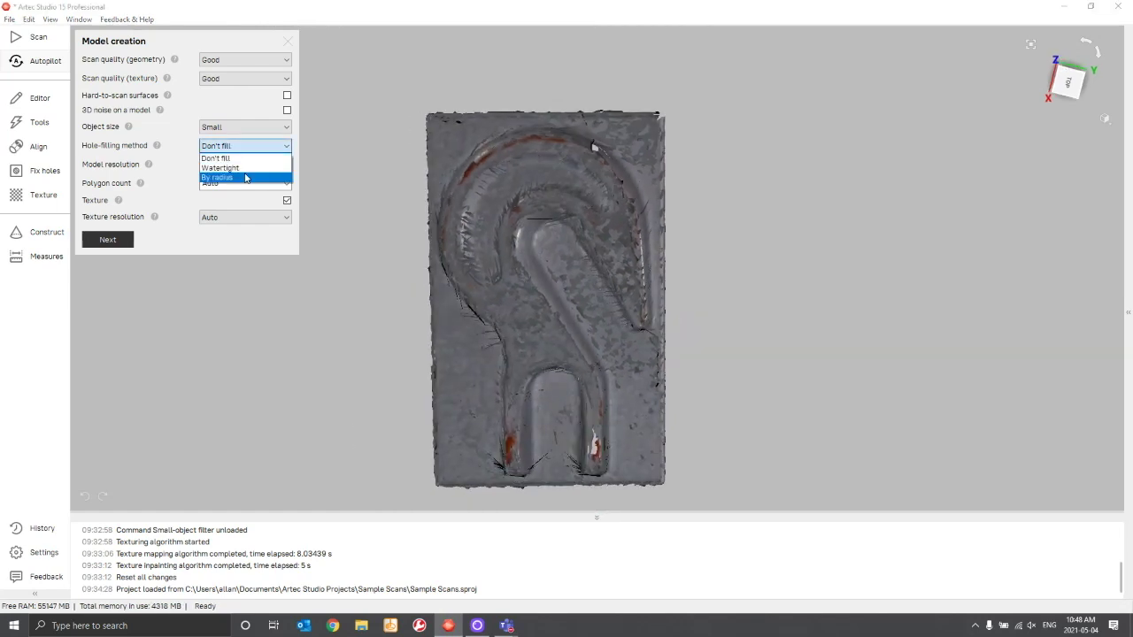
click(242, 178)
click(271, 165)
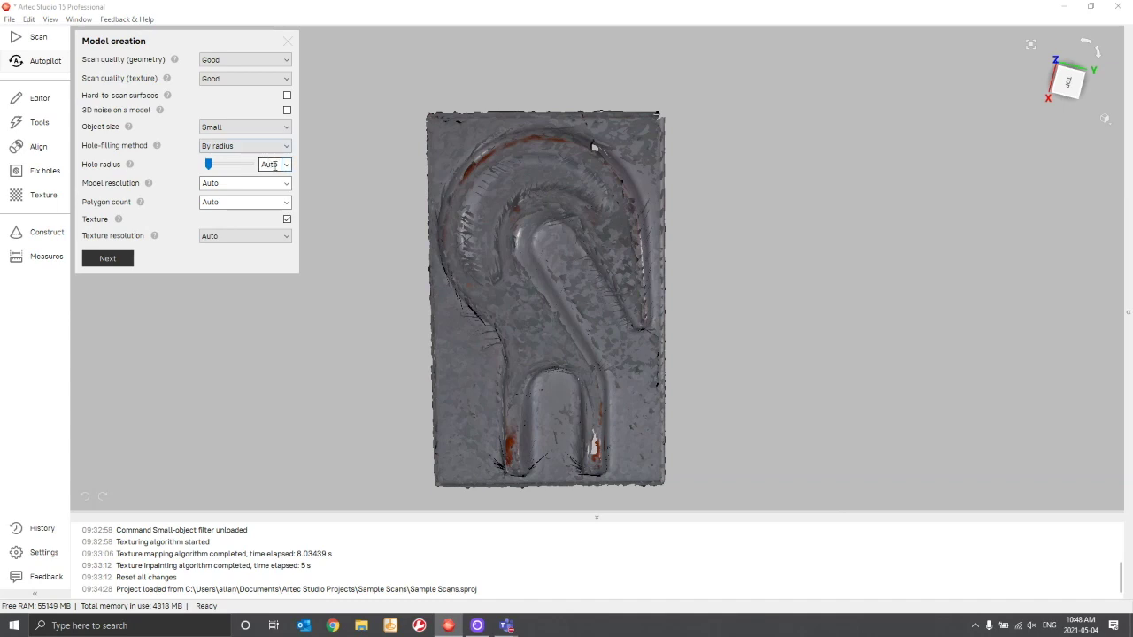
click(245, 145)
click(243, 159)
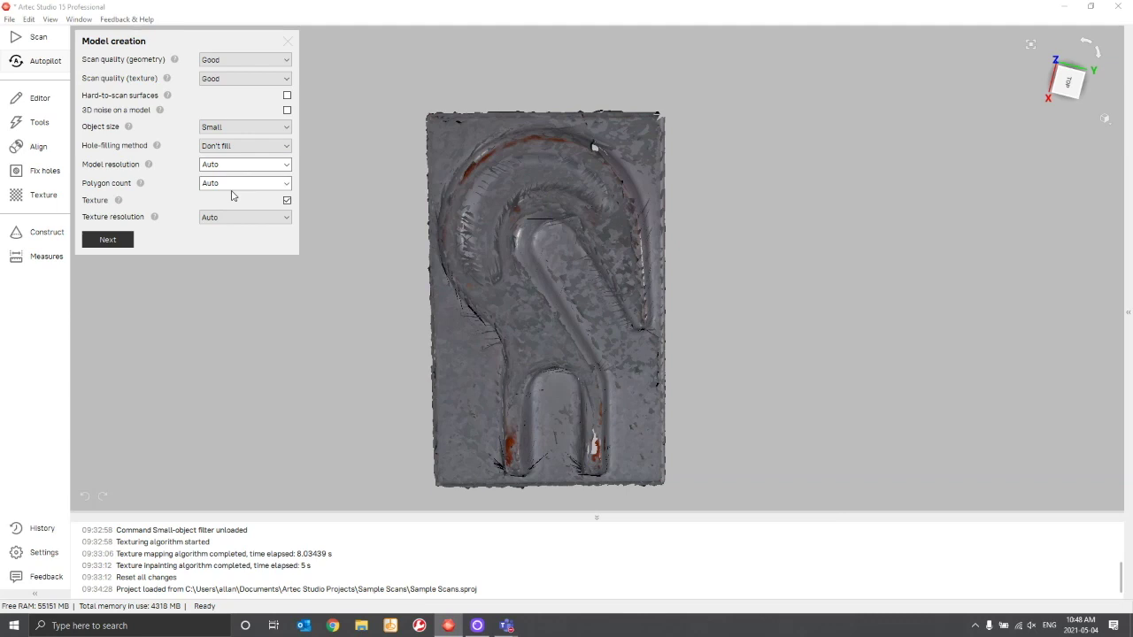
Step: Turn off texture and let Autopilot create the model with the editing stage skipped
click(286, 200)
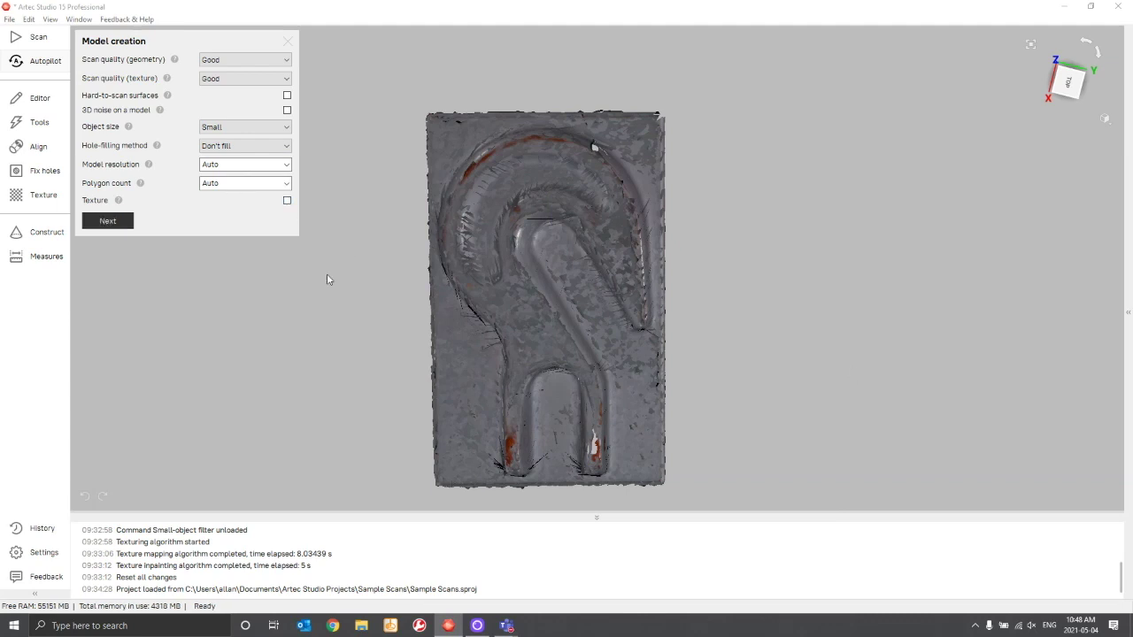
click(108, 223)
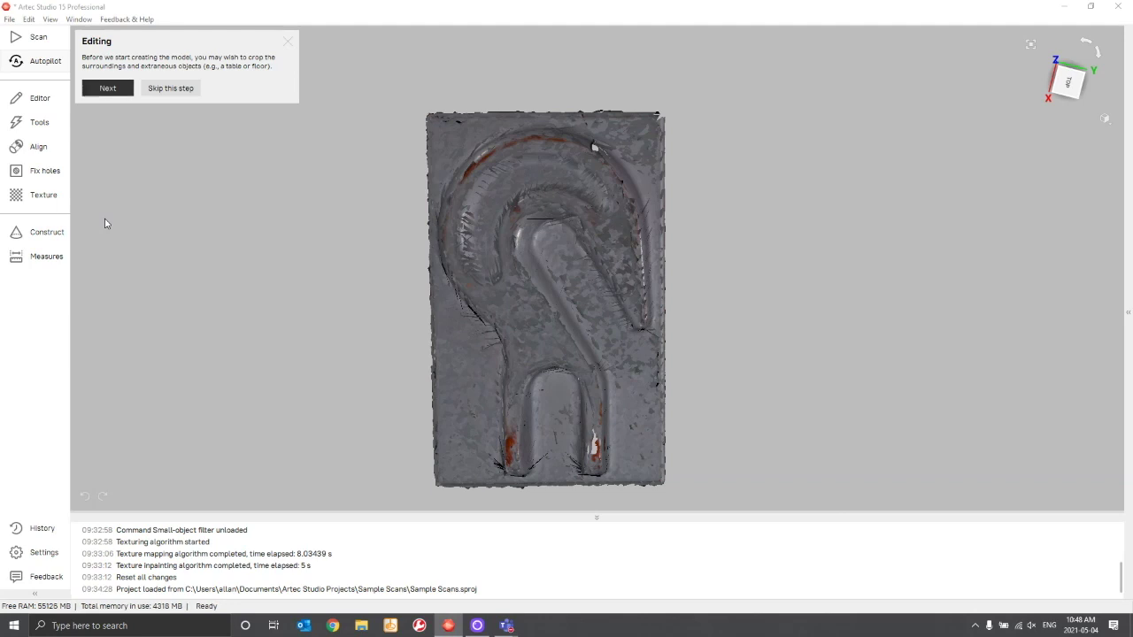
click(163, 88)
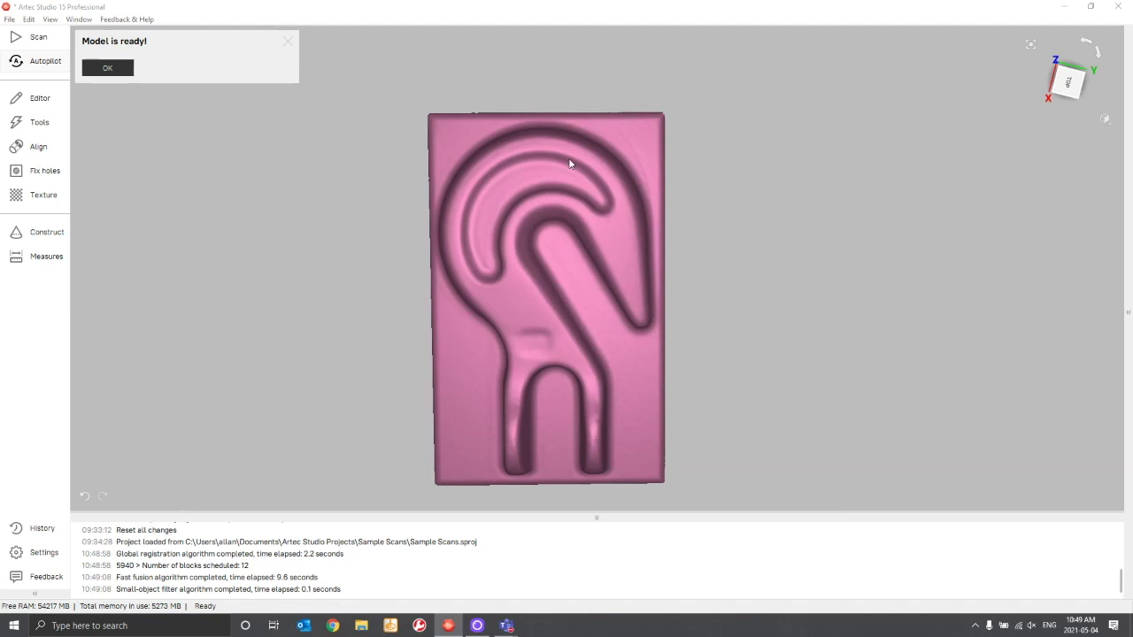
click(122, 68)
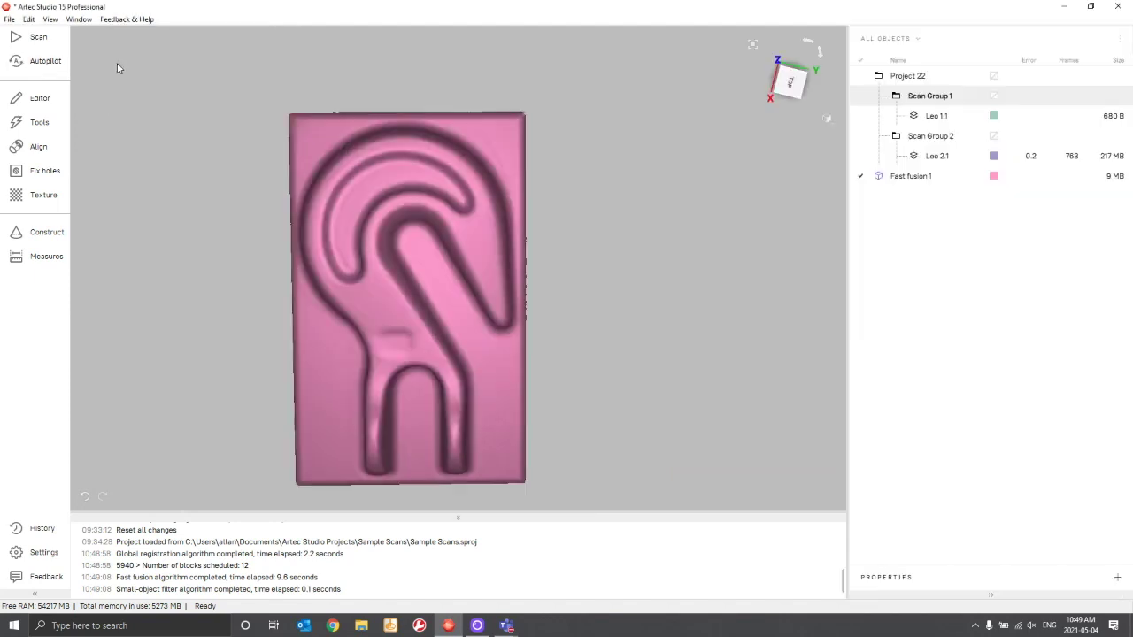
Step: Examine the fused model from several angles and compare it with the raw scan in Scan Group 2
drag(342, 225, 422, 271)
scroll(444, 266, up, 5)
scroll(448, 316, down, 5)
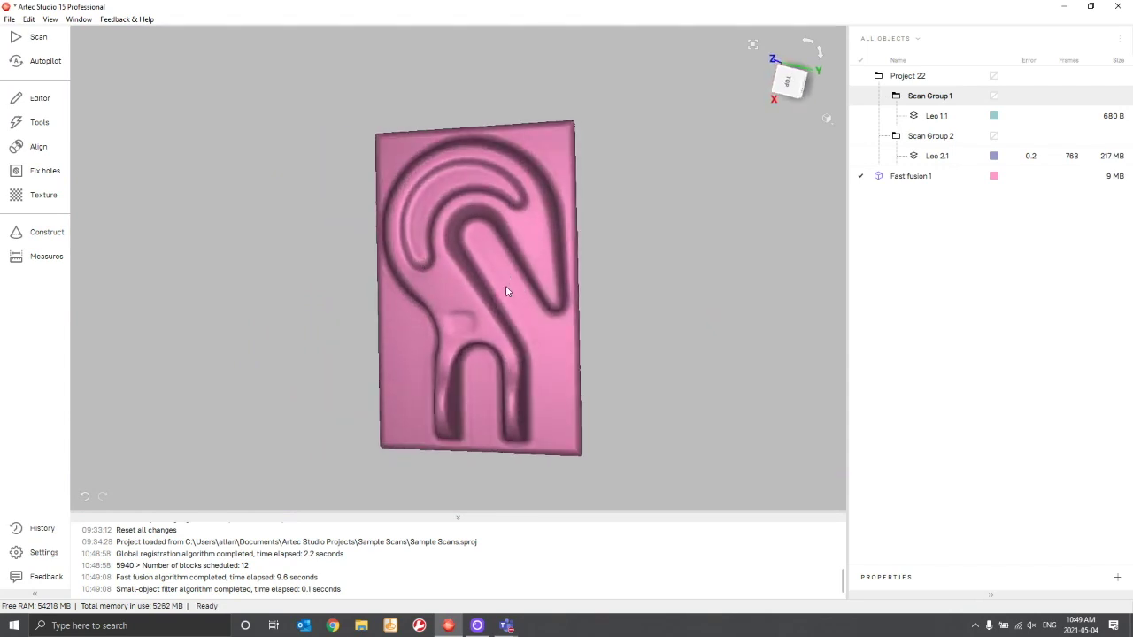
drag(506, 291, 503, 251)
scroll(498, 292, up, 2)
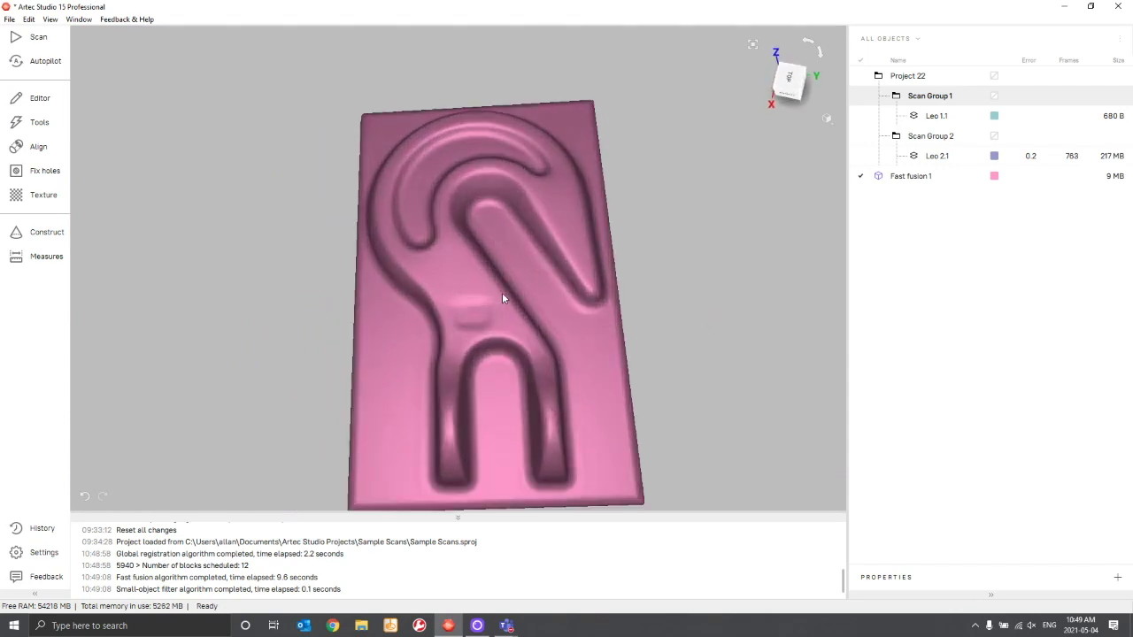
mouse_move(502, 298)
mouse_down()
mouse_move(470, 218)
mouse_move(469, 281)
mouse_move(498, 268)
mouse_move(488, 277)
mouse_move(494, 301)
mouse_up()
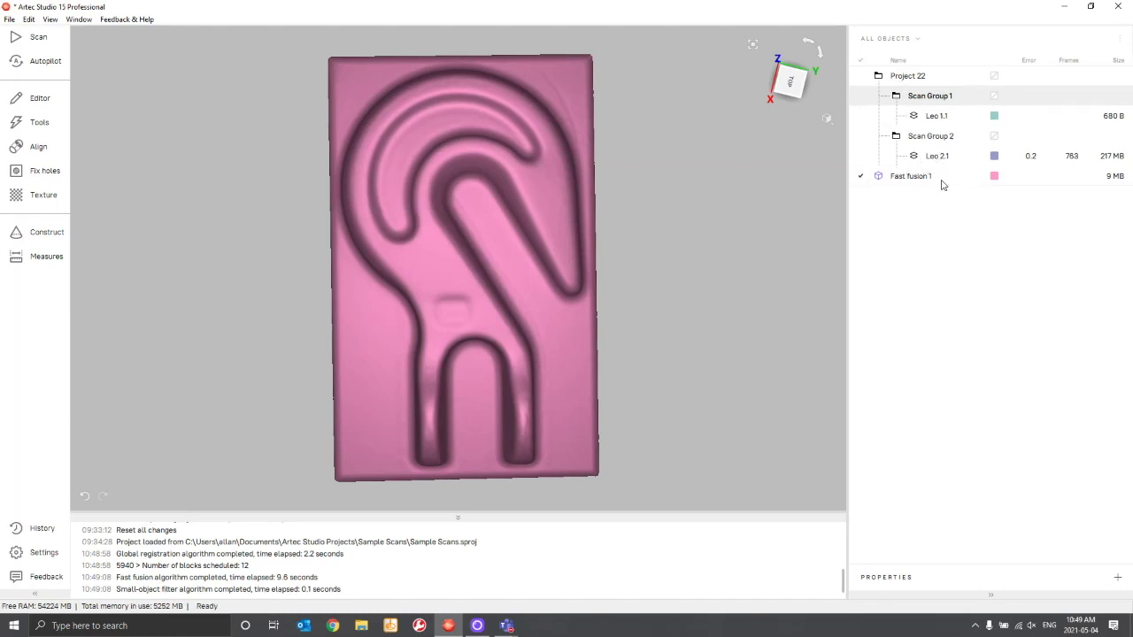
click(862, 138)
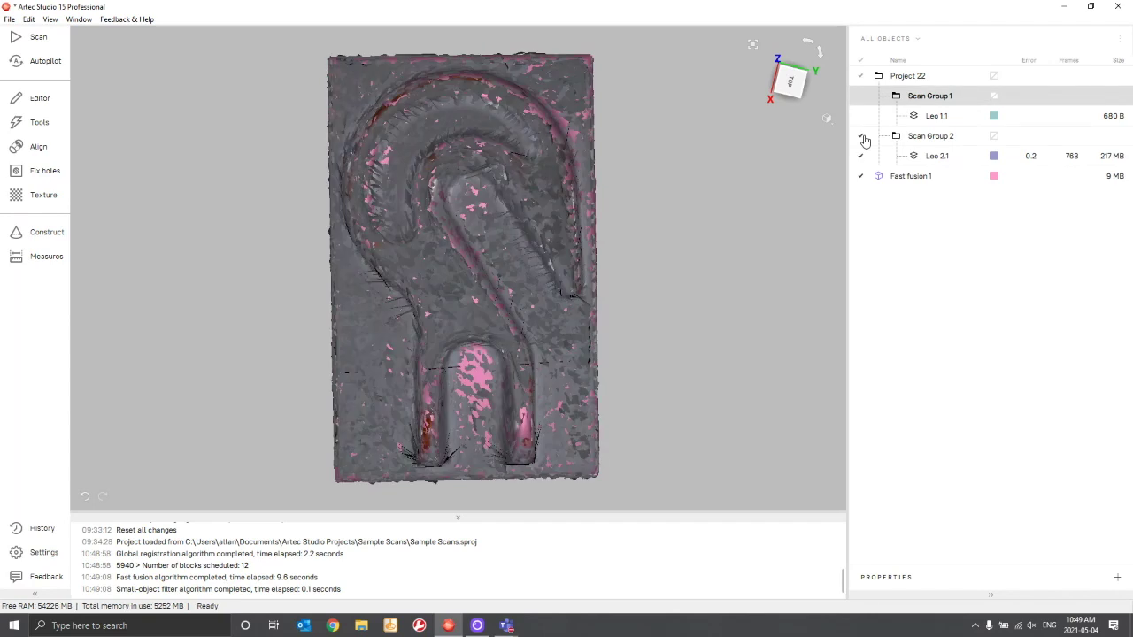
click(863, 138)
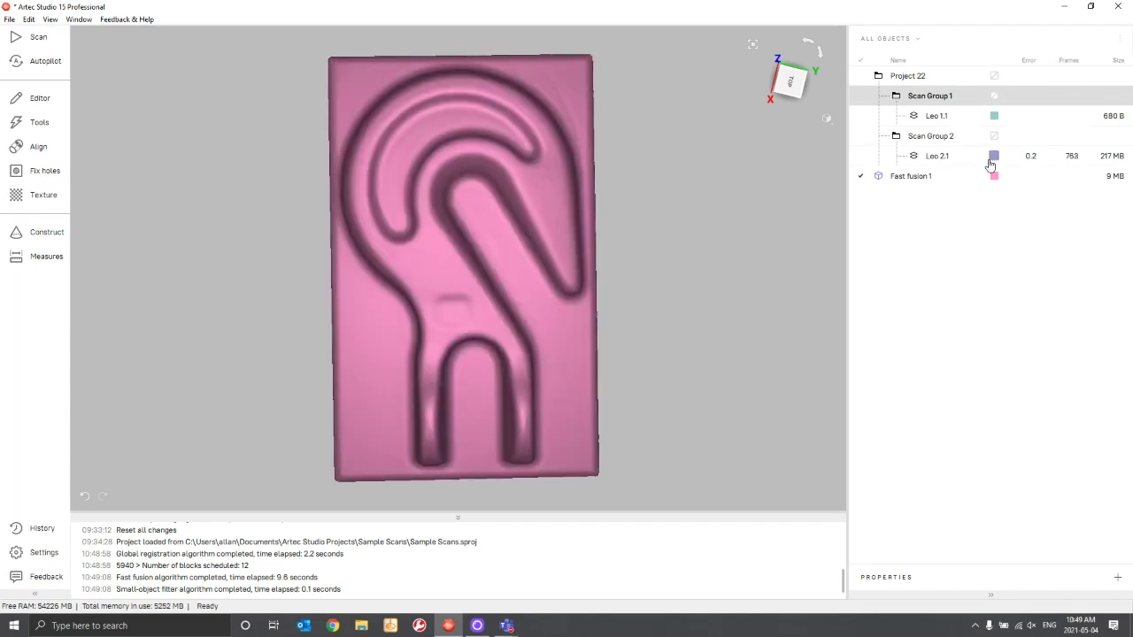
Step: View the individual frames of the Leo 2.1 scan and inspect Frame 0 through Frame 8 one by one
right_click(967, 162)
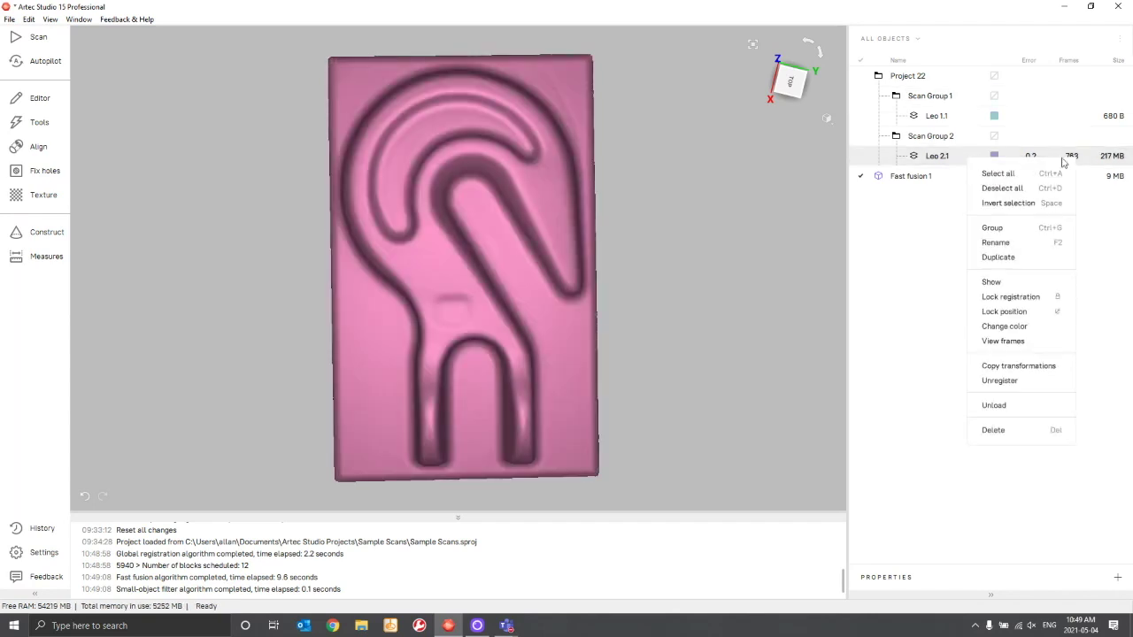
click(1002, 341)
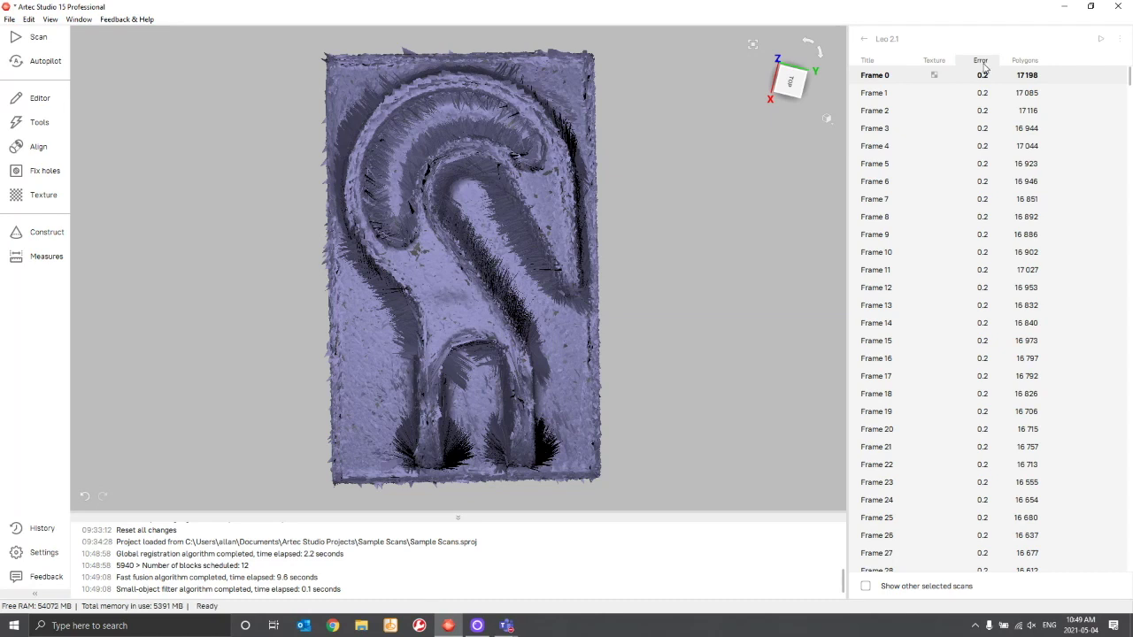
click(877, 79)
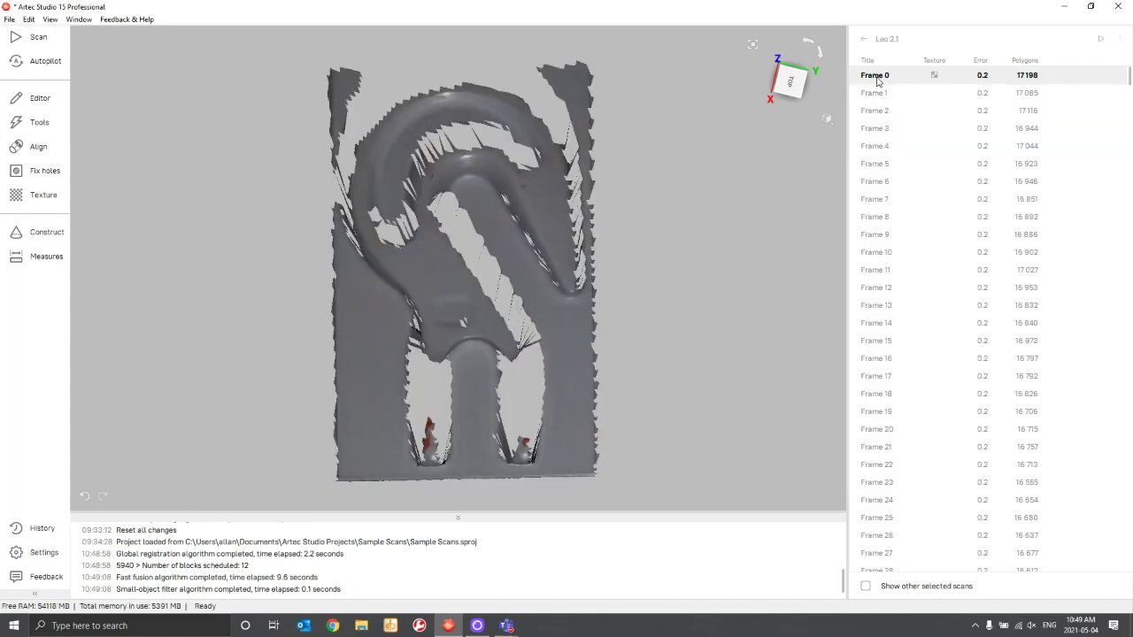
click(879, 98)
click(877, 113)
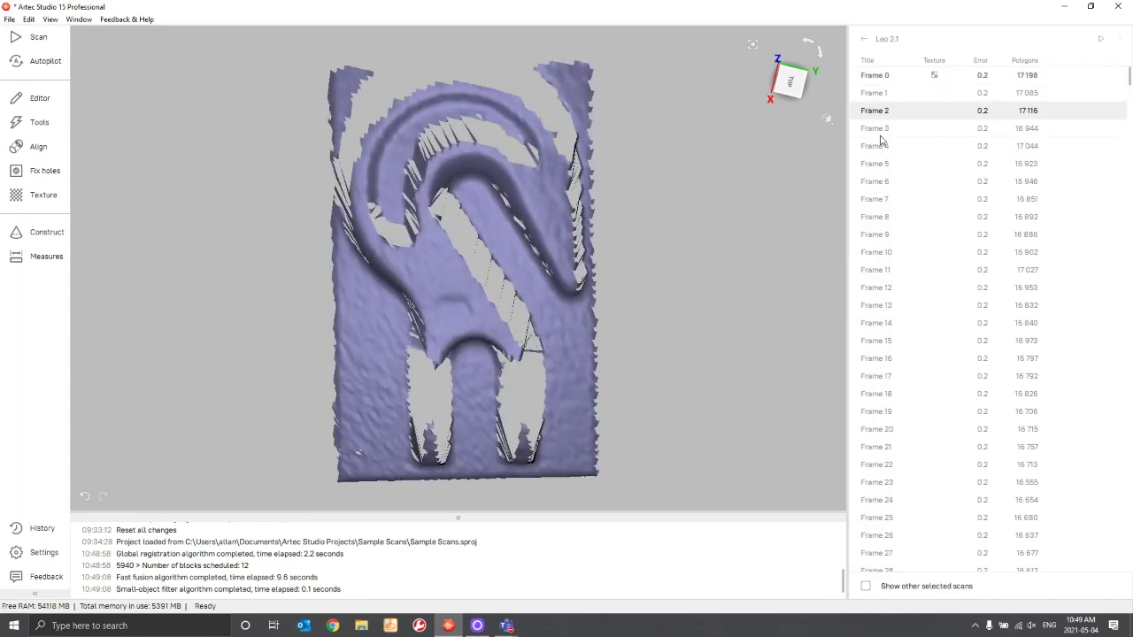
click(880, 136)
click(881, 144)
click(881, 165)
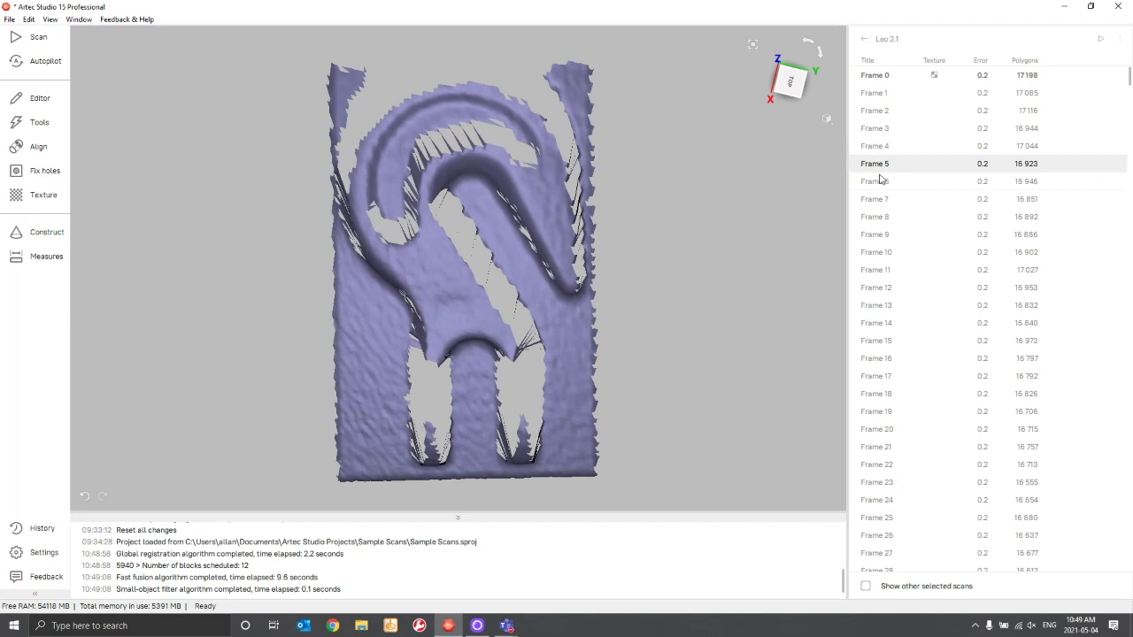
click(878, 181)
click(879, 199)
click(879, 216)
Step: Look further through the Leo 2.1 frame list, checking the frames' error values and polygon counts
scroll(881, 230, down, 4)
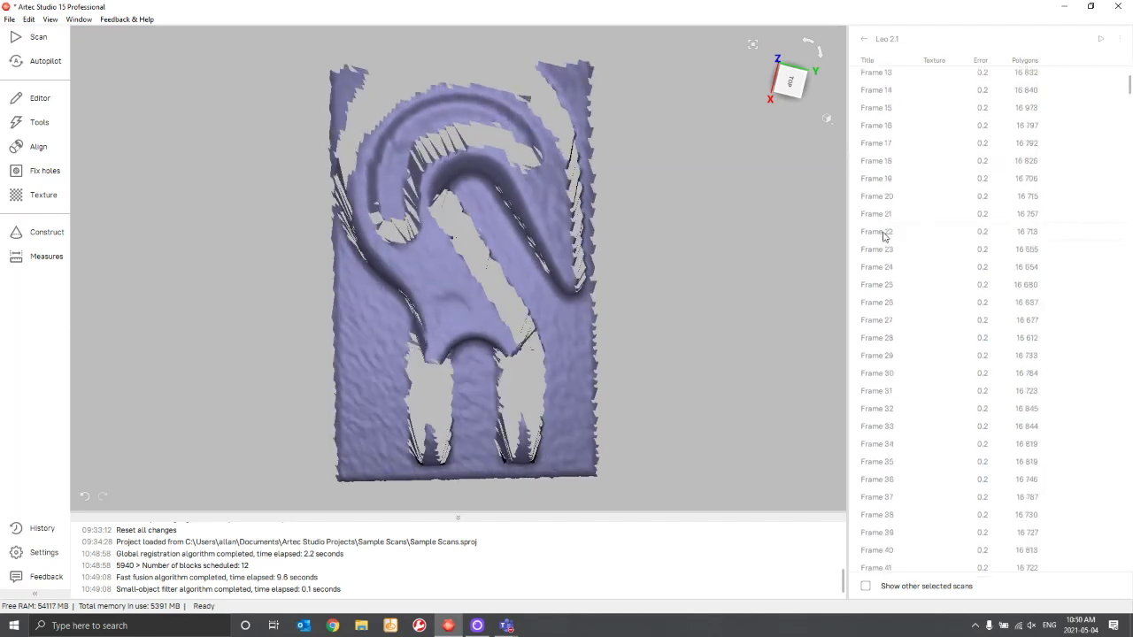
scroll(885, 240, down, 20)
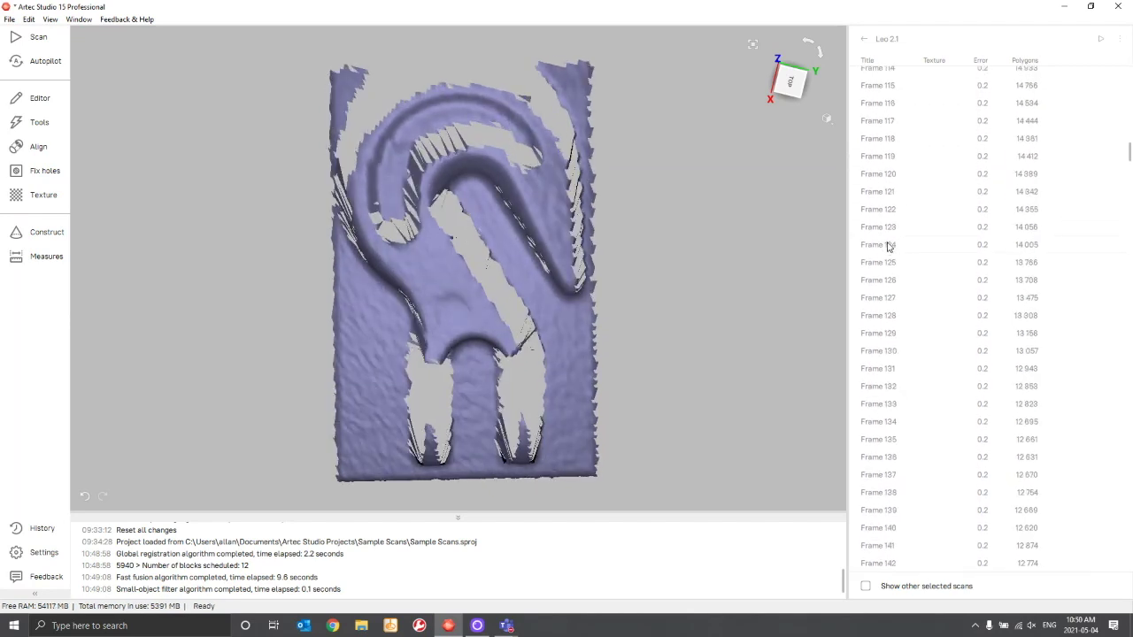
scroll(888, 247, down, 20)
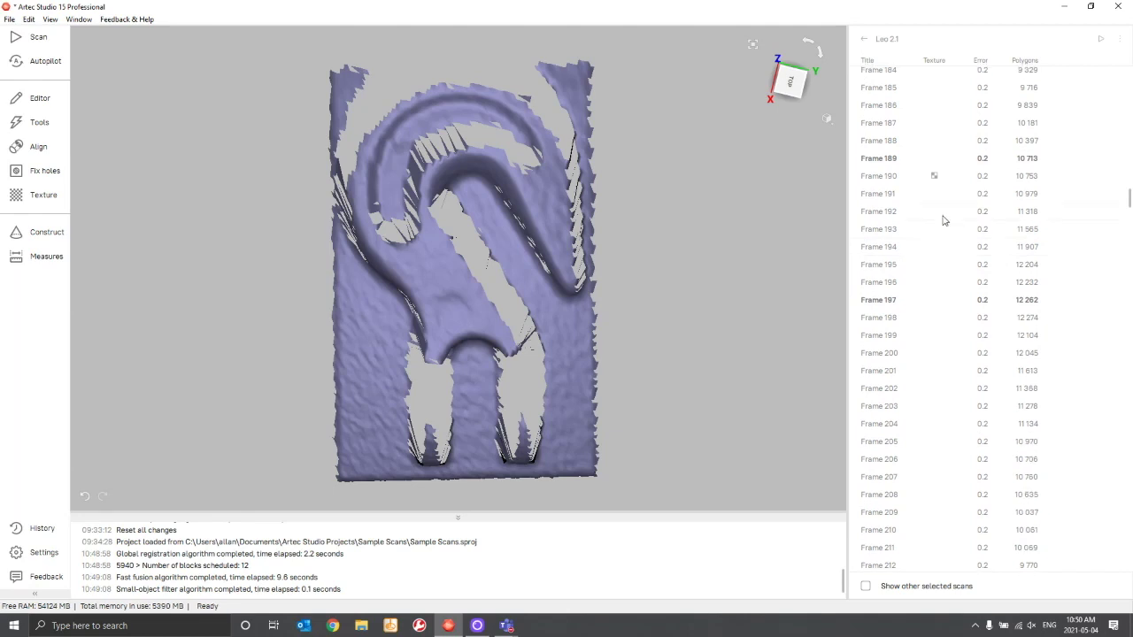
Step: Inspect the textured frames 190, 214, 236, 265, 277 and 295 of the Leo 2.1 scan, and return to the object list
click(925, 178)
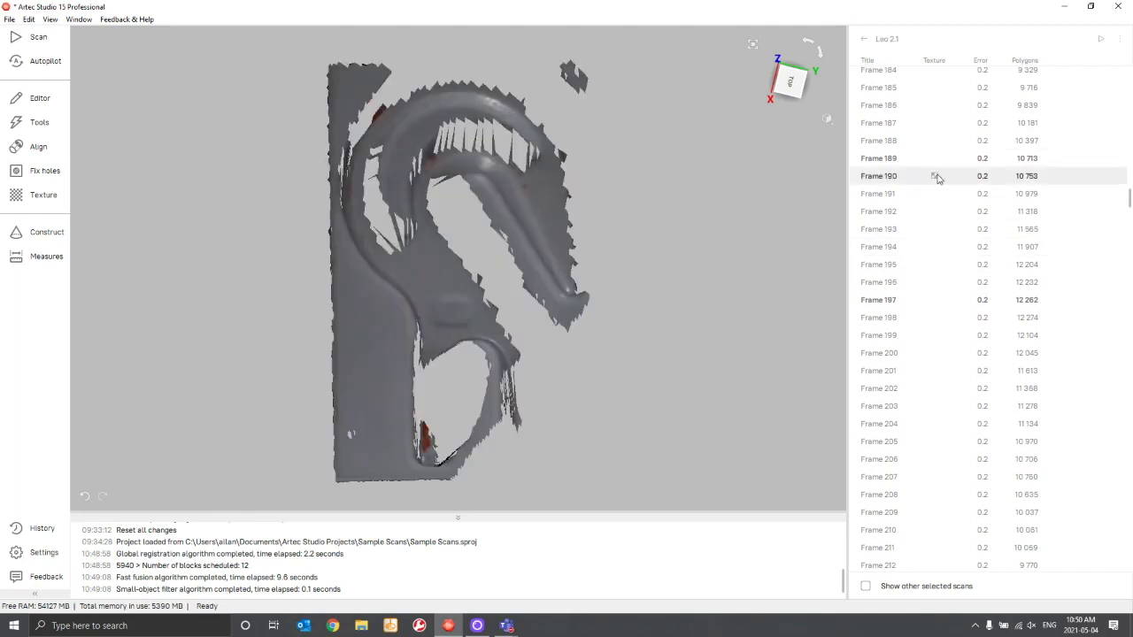
scroll(937, 178, down, 7)
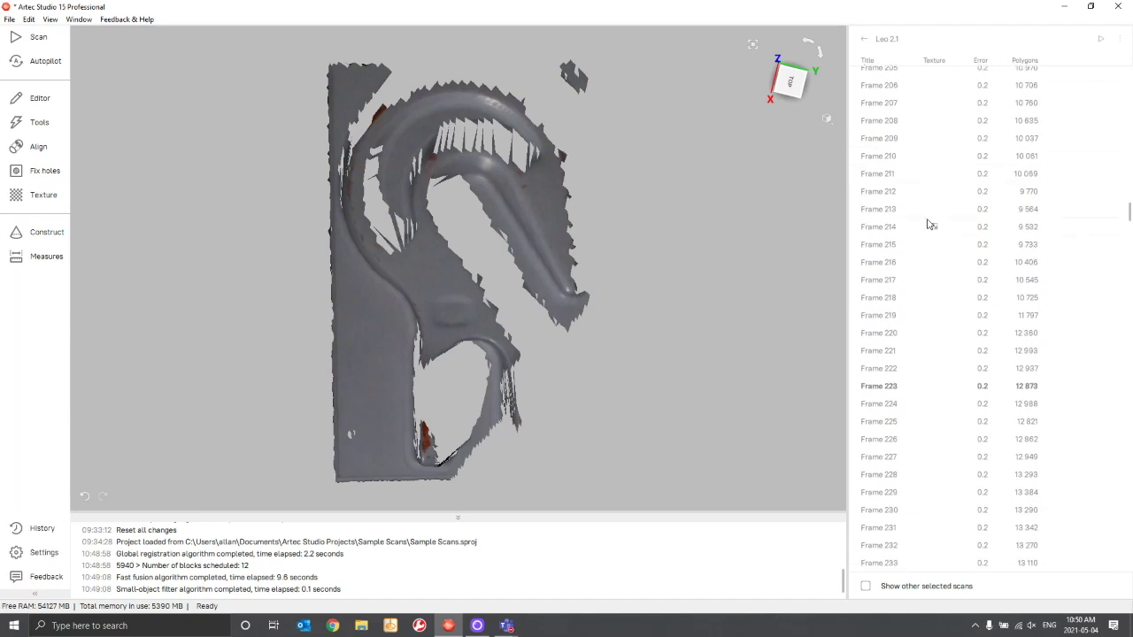
click(927, 227)
scroll(927, 228, down, 4)
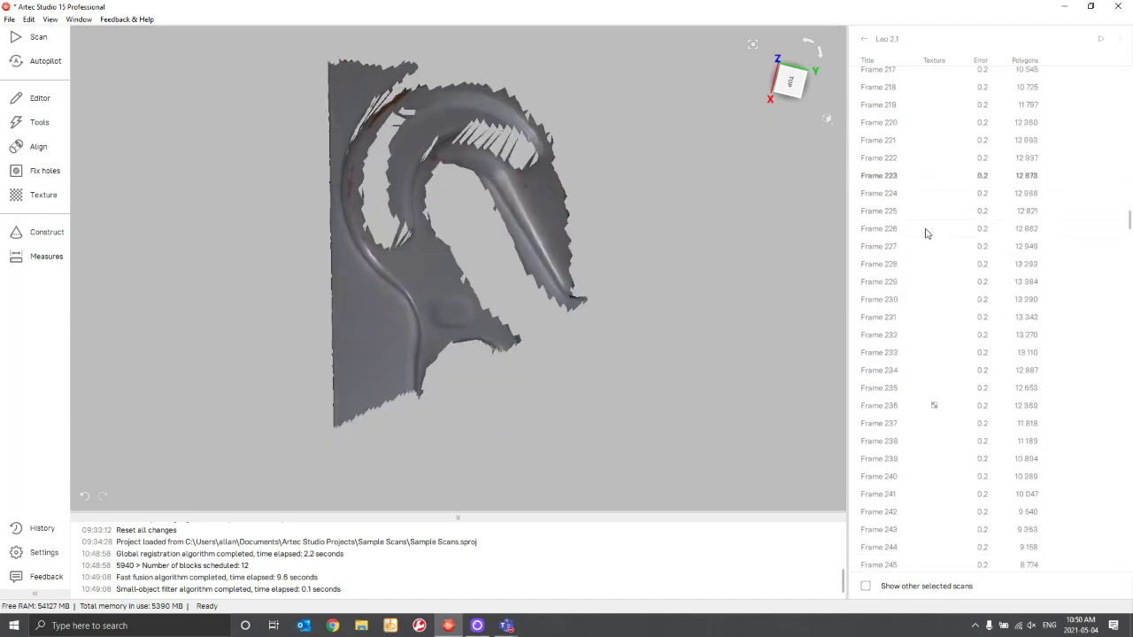
click(933, 398)
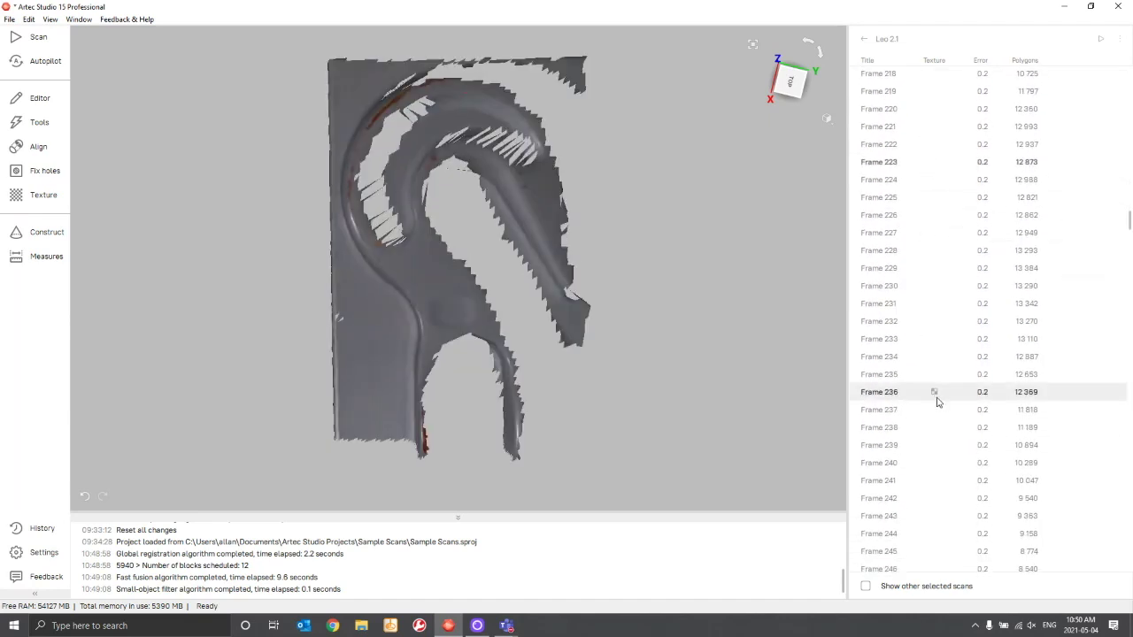
scroll(935, 394, down, 12)
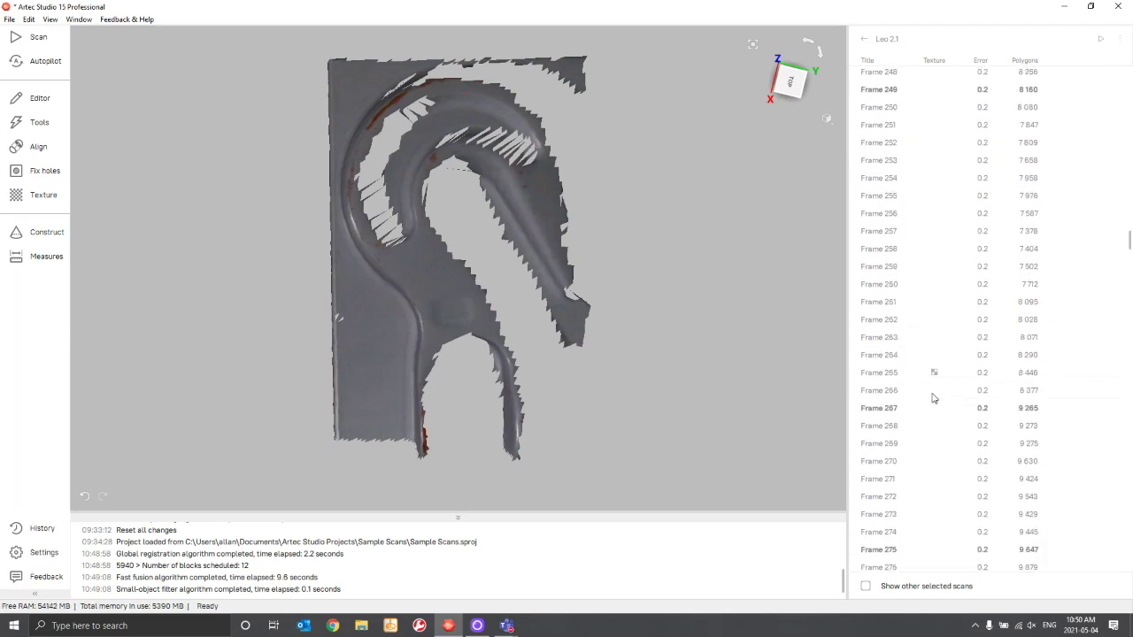
click(921, 299)
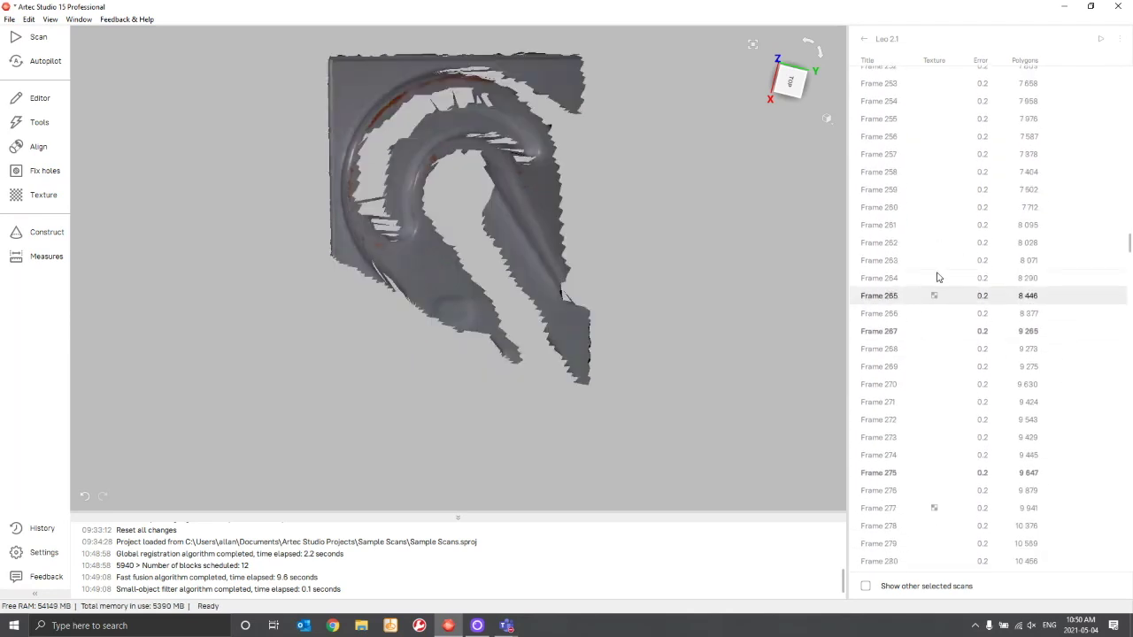
click(928, 510)
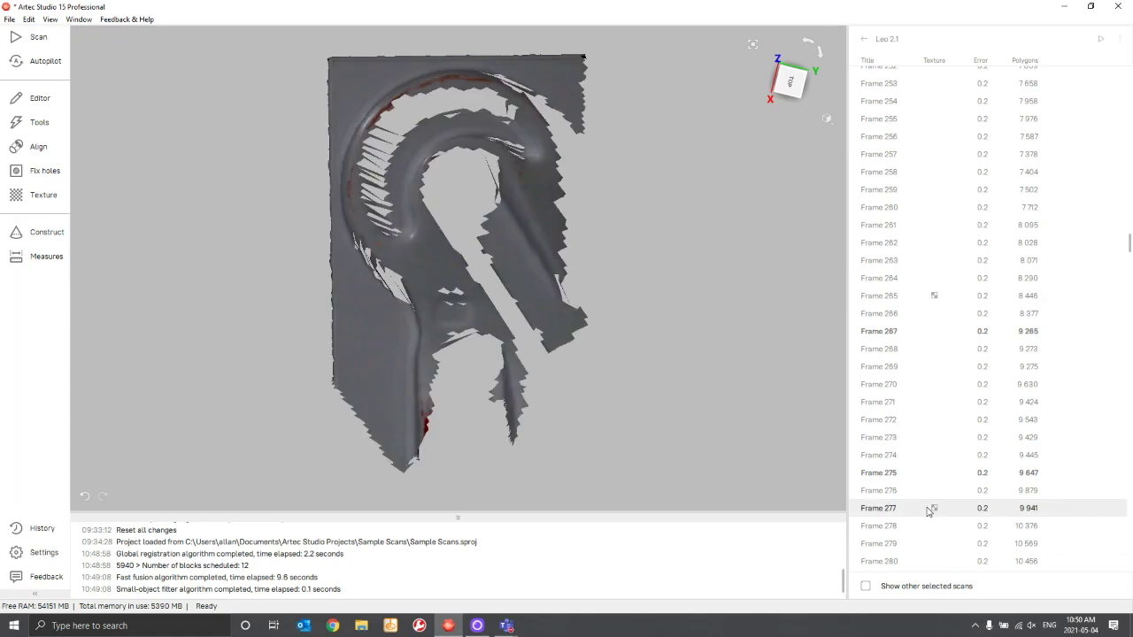
scroll(928, 509, down, 7)
click(916, 465)
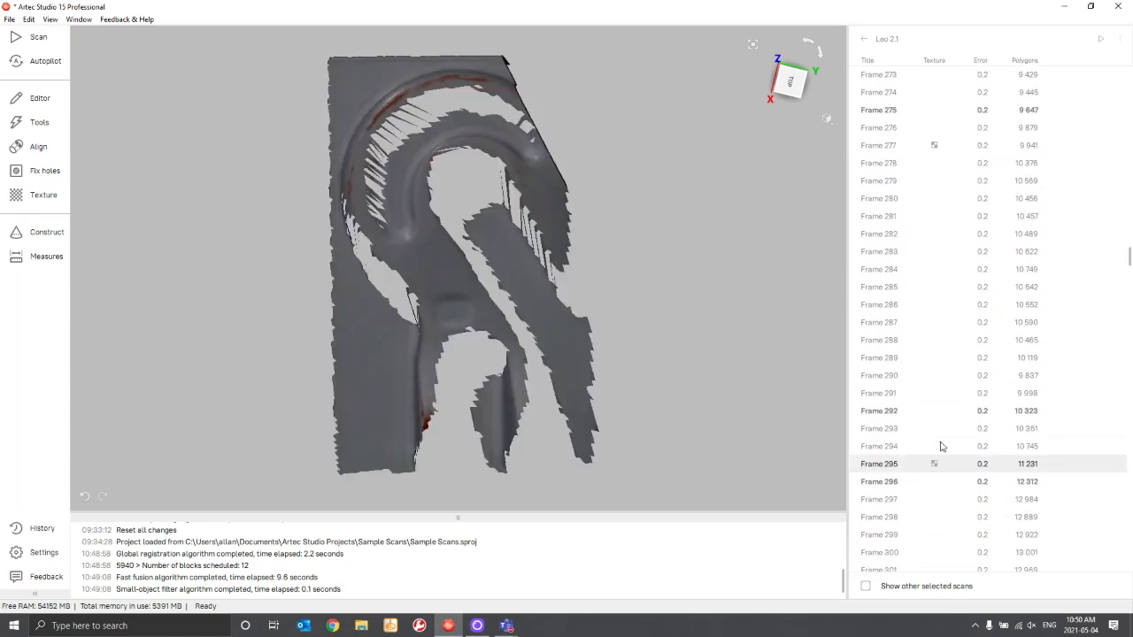
scroll(928, 235, down, 6)
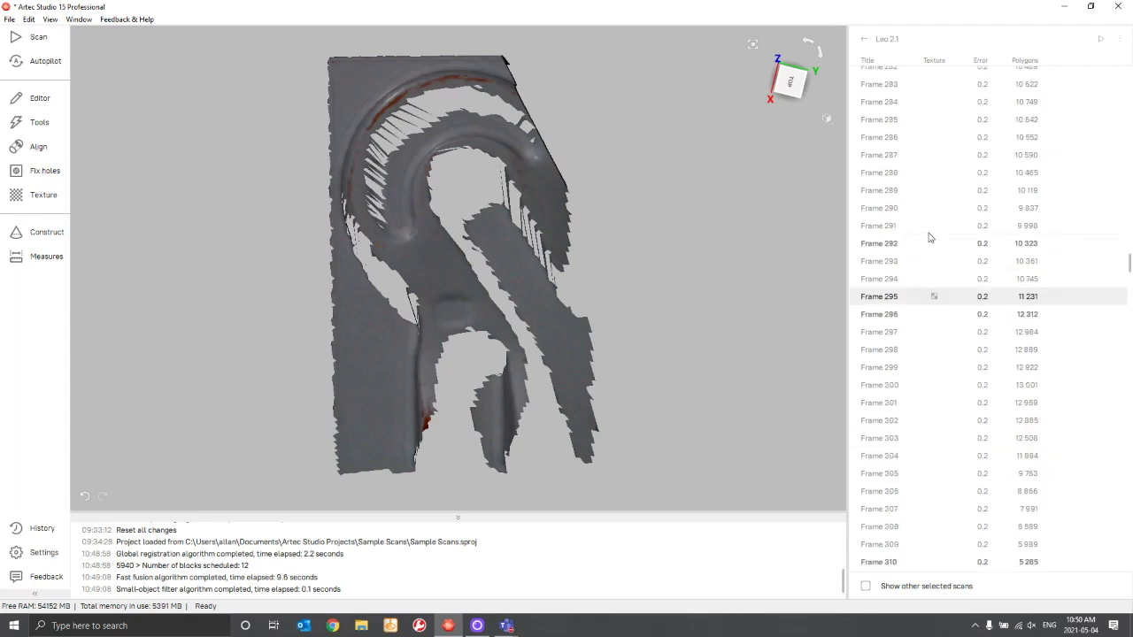
scroll(929, 238, down, 8)
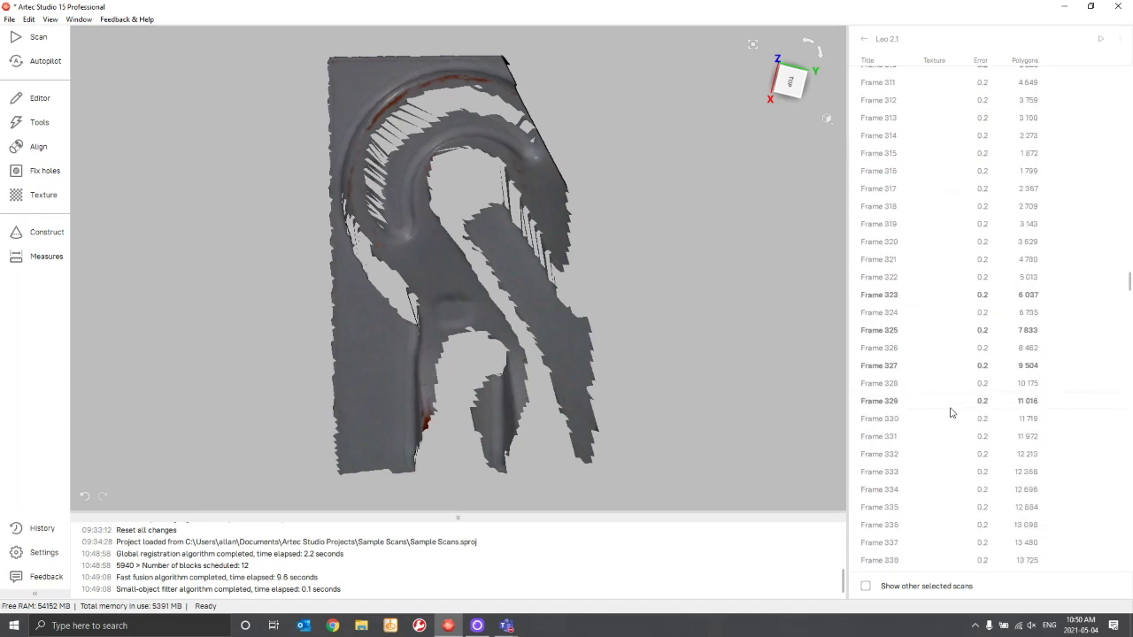
click(864, 39)
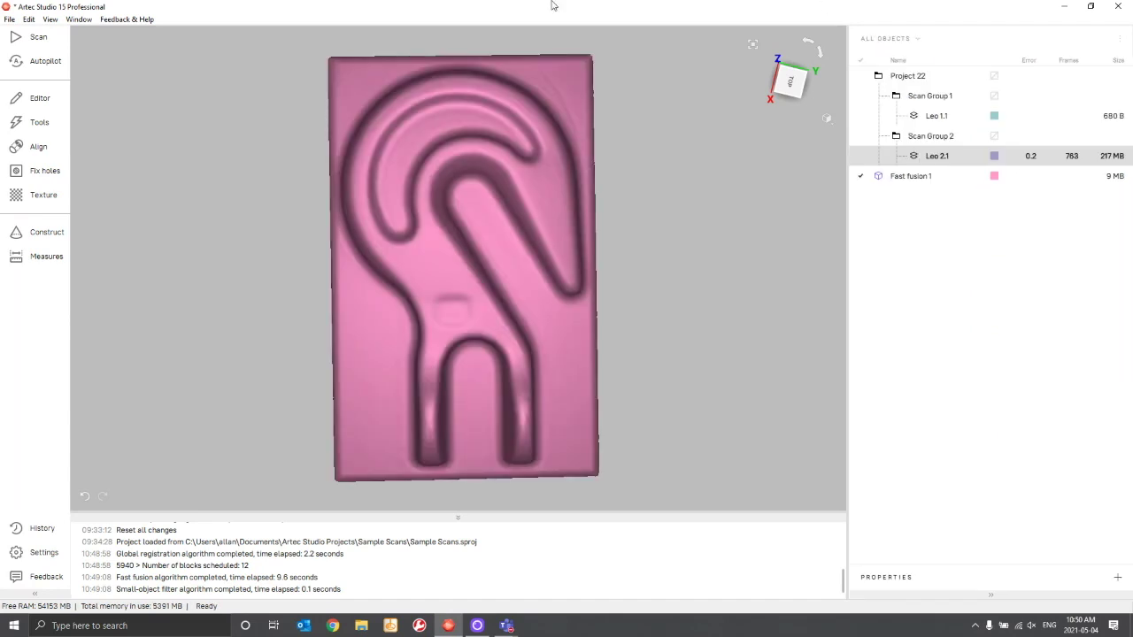
Step: Texture Fast fusion 1 from Leo 2.1 for export at 4096x4096, with texture normalization and missing-texture inpainting on and glare reduction off
click(26, 196)
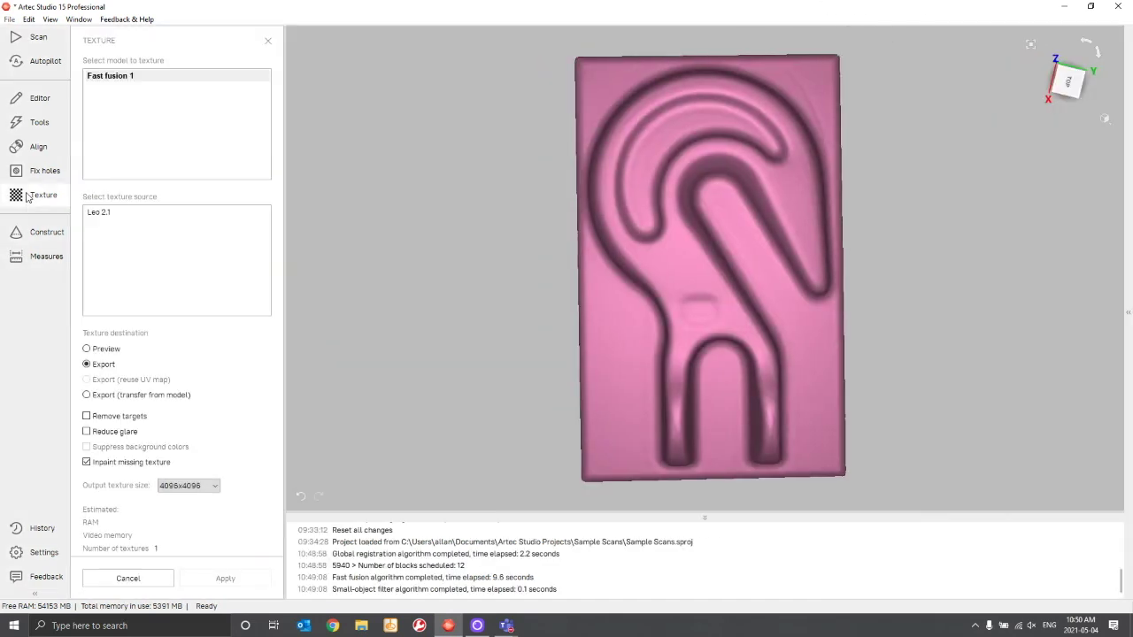
click(105, 212)
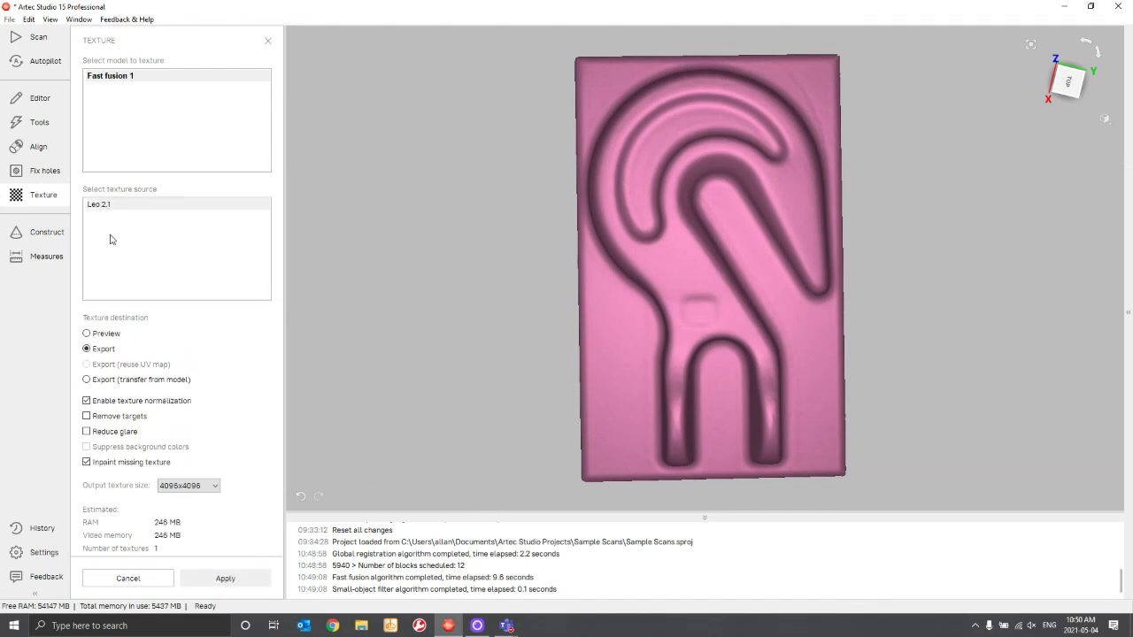
click(86, 433)
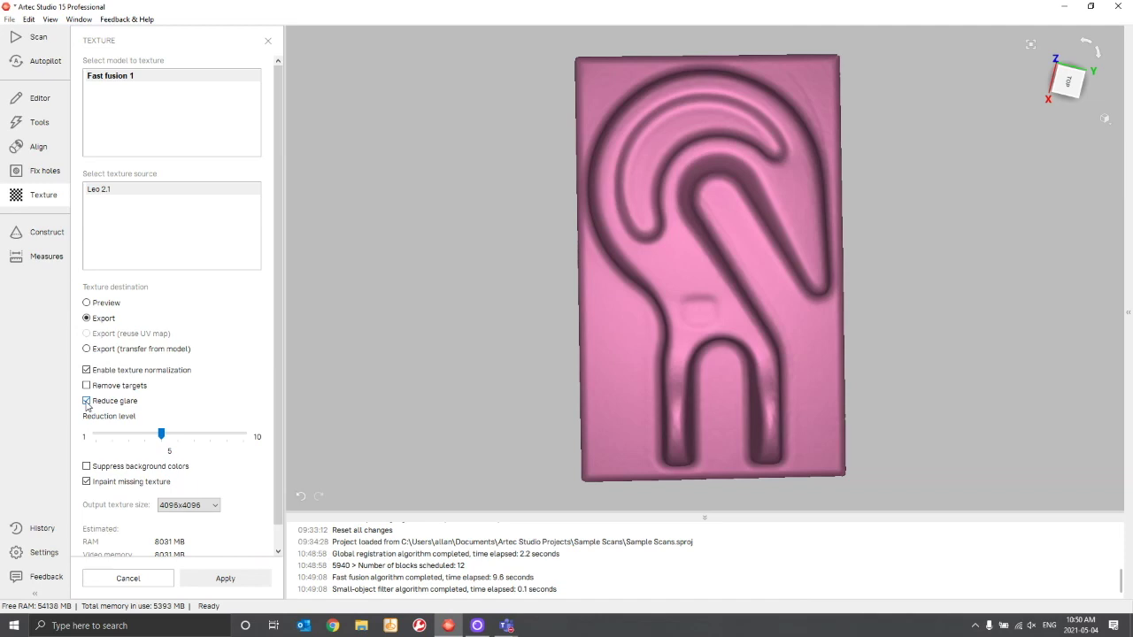
click(87, 402)
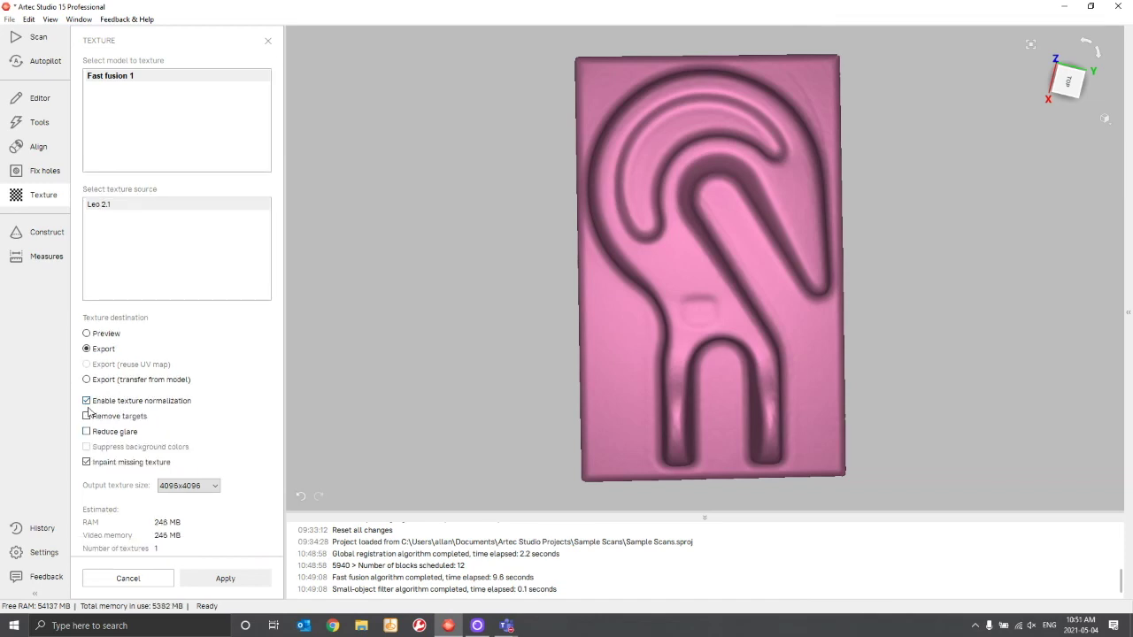
click(226, 579)
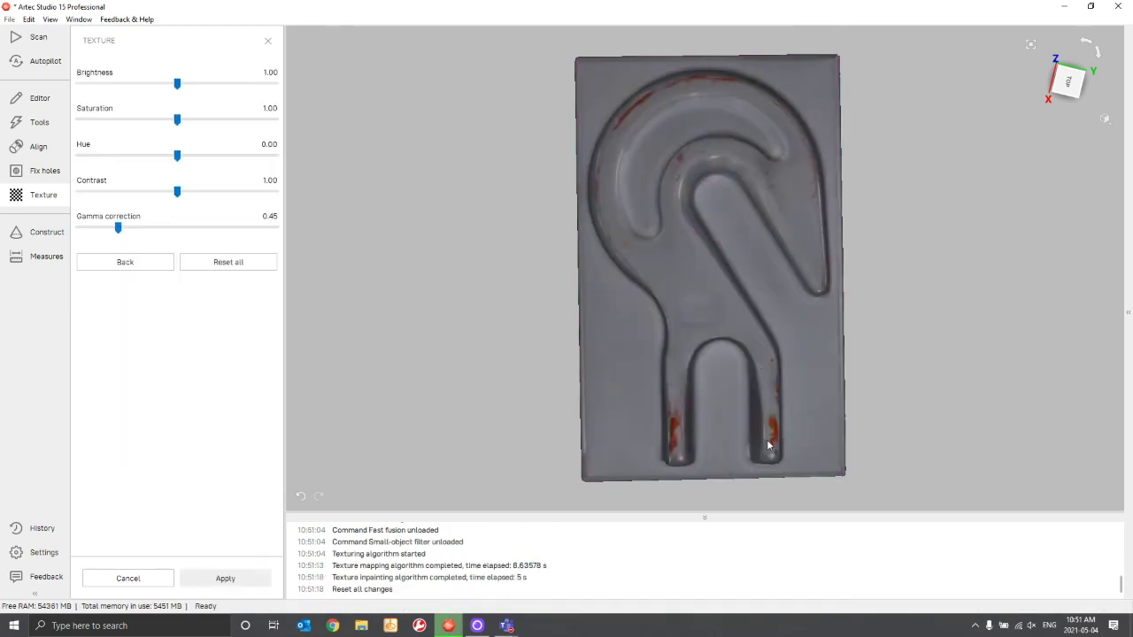
Step: Examine the textured model up close from several angles, checking the red marks in the leg areas and the curved surfaces
drag(768, 446, 690, 346)
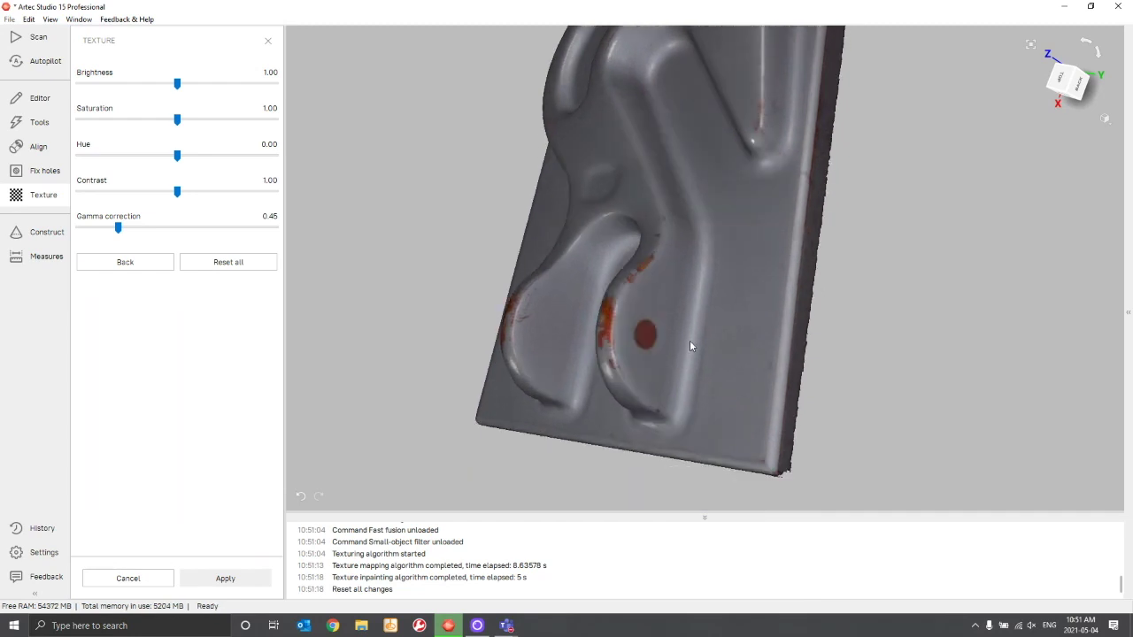
scroll(691, 328, up, 5)
scroll(708, 266, down, 5)
scroll(708, 283, up, 5)
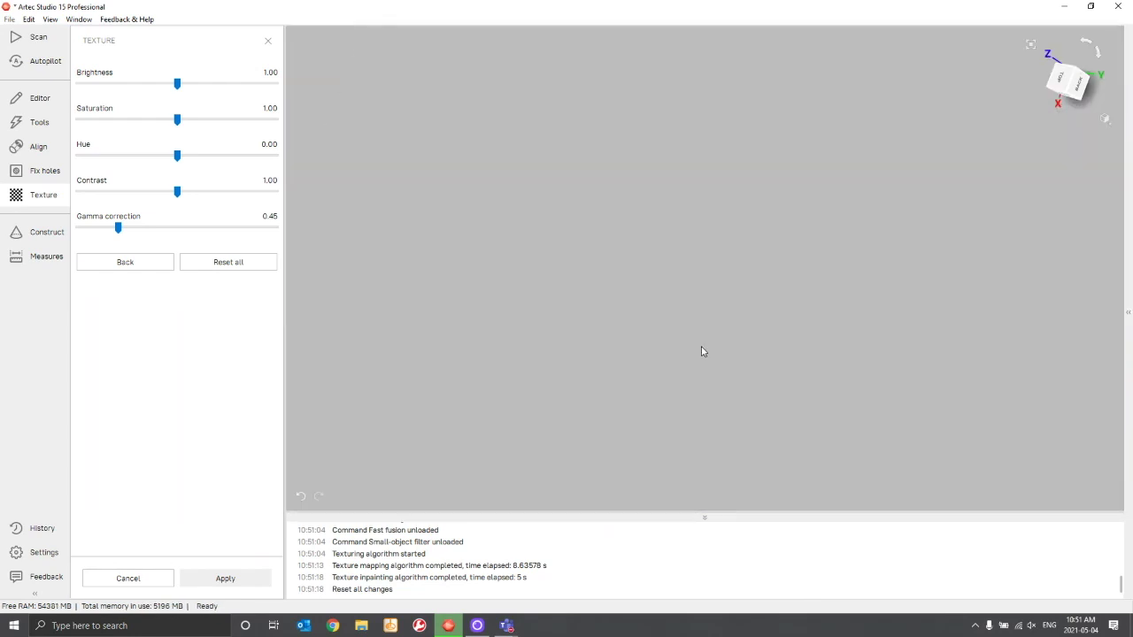
scroll(708, 274, down, 5)
scroll(633, 345, up, 3)
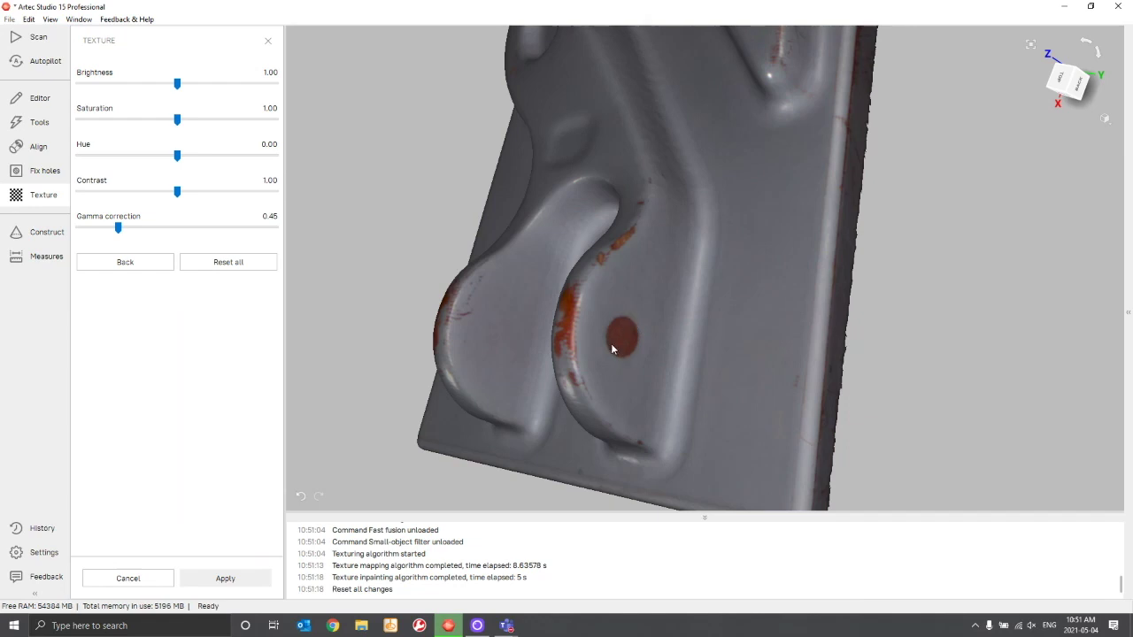
drag(610, 344, 735, 370)
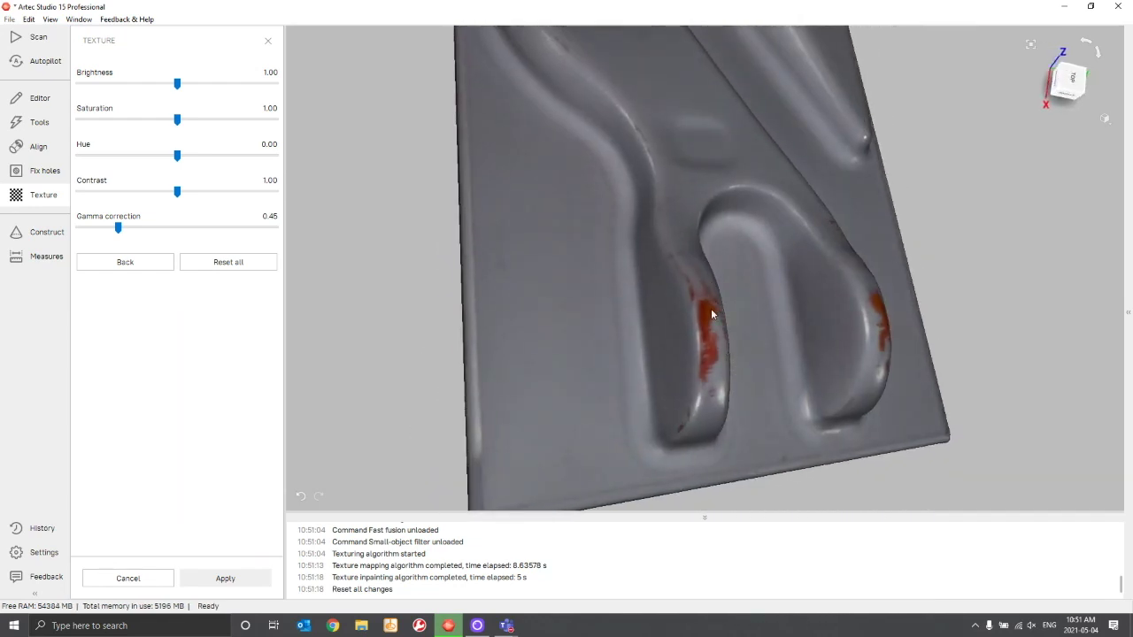
scroll(692, 181, up, 5)
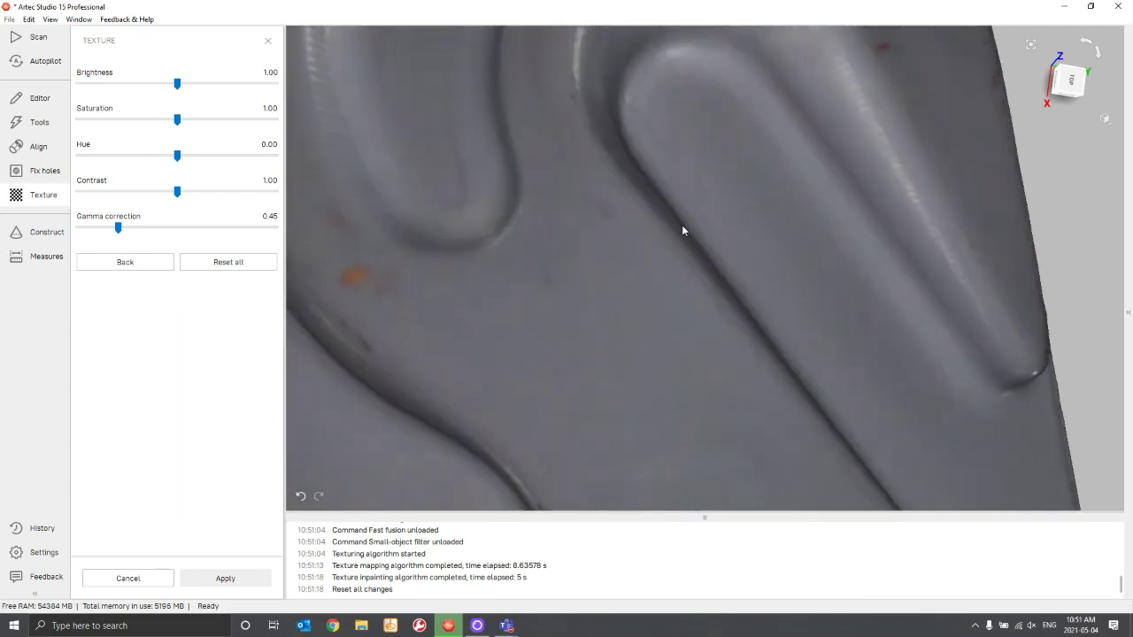
scroll(683, 212, down, 5)
mouse_move(688, 180)
mouse_down()
mouse_move(734, 359)
mouse_move(670, 299)
mouse_move(705, 331)
mouse_move(690, 342)
mouse_move(711, 339)
mouse_move(685, 301)
mouse_move(681, 310)
mouse_up()
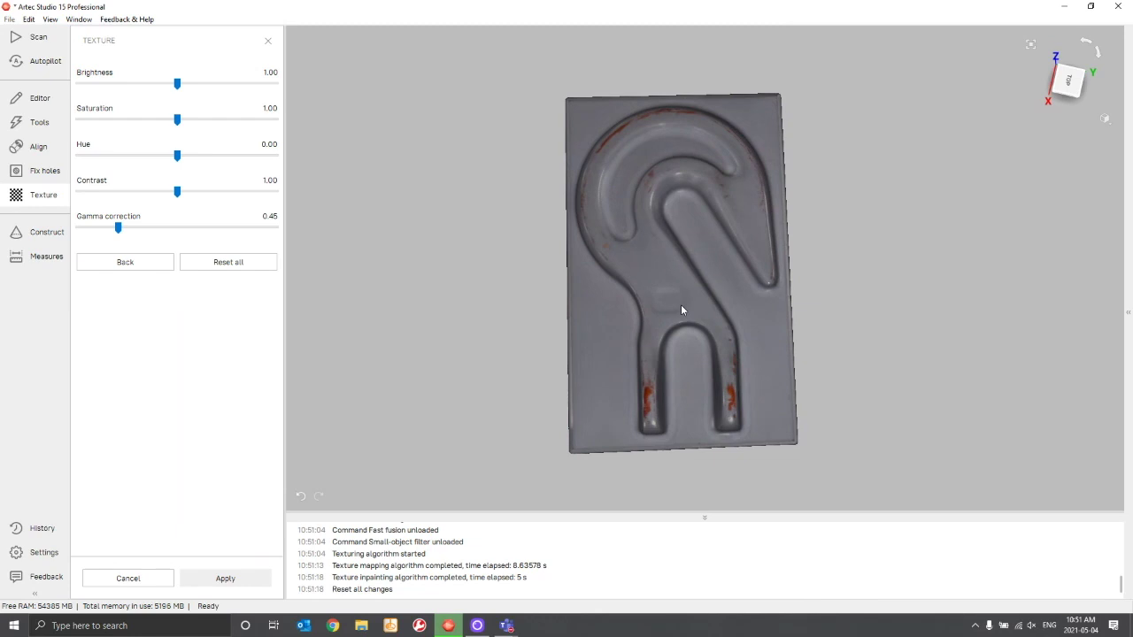
drag(685, 229, 637, 138)
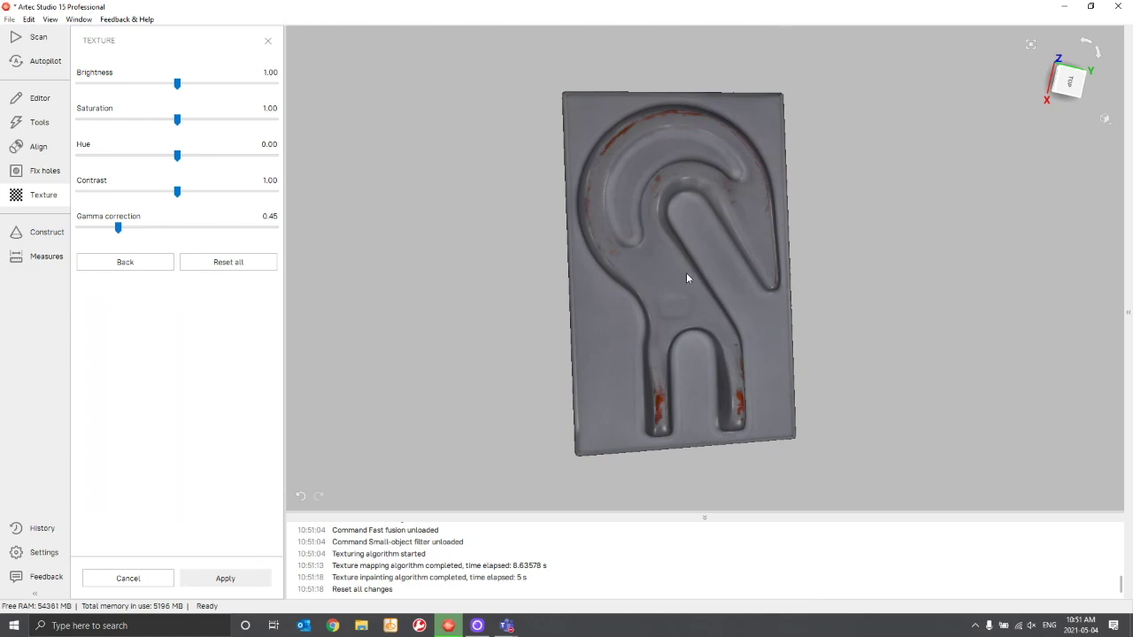
drag(687, 274, 669, 275)
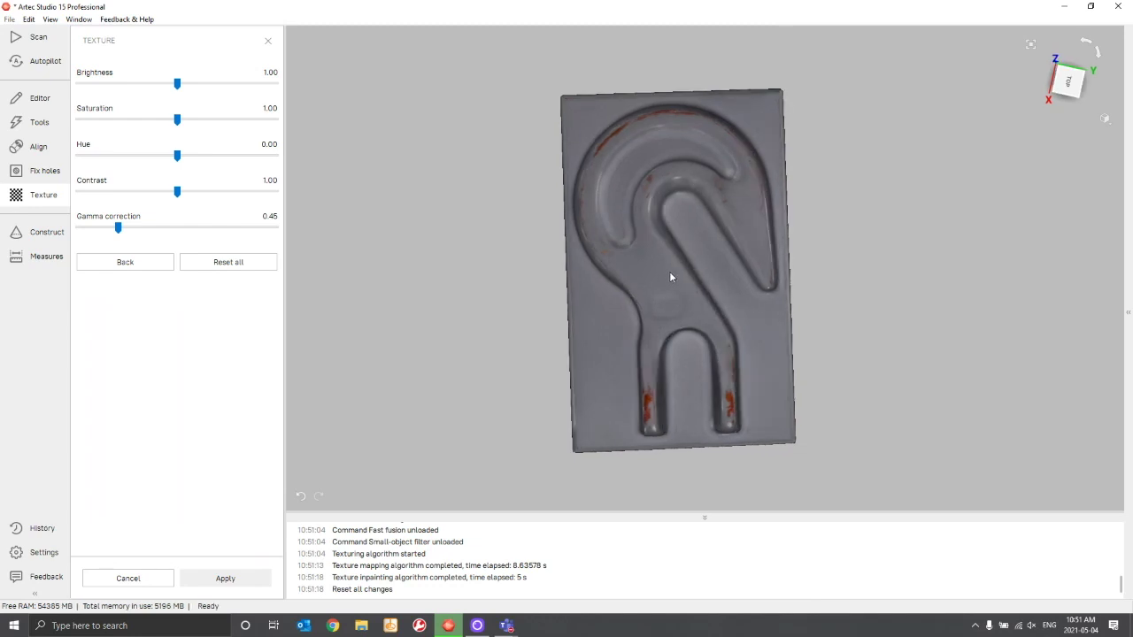
drag(668, 278, 670, 283)
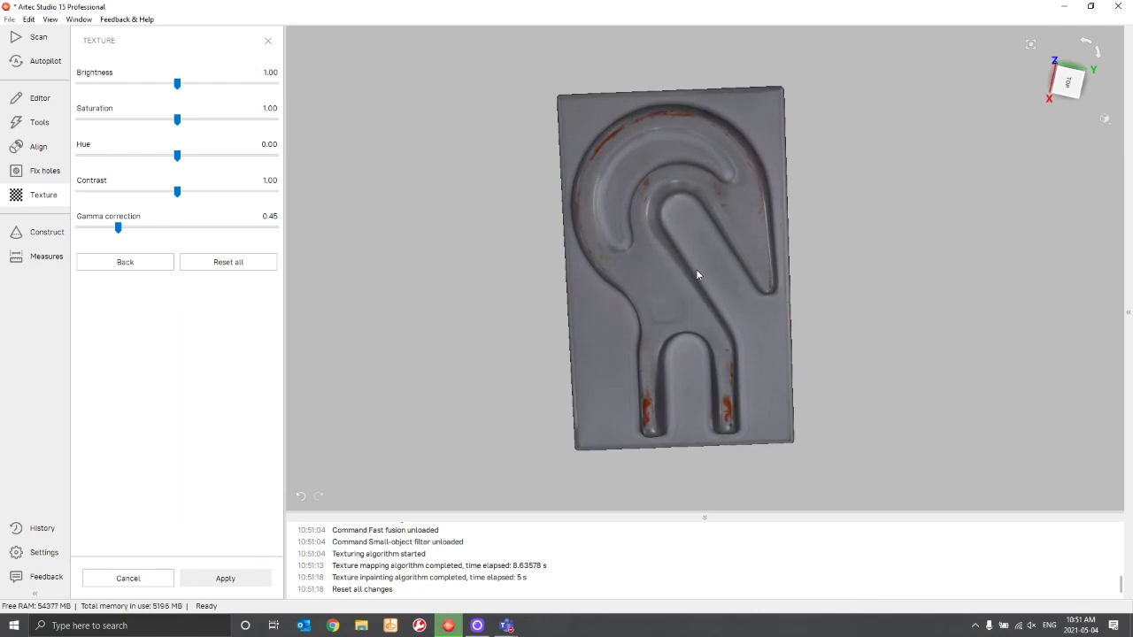
mouse_move(690, 276)
mouse_down()
mouse_move(697, 288)
mouse_move(674, 251)
mouse_move(674, 307)
mouse_move(679, 281)
mouse_move(718, 270)
mouse_move(717, 259)
mouse_up()
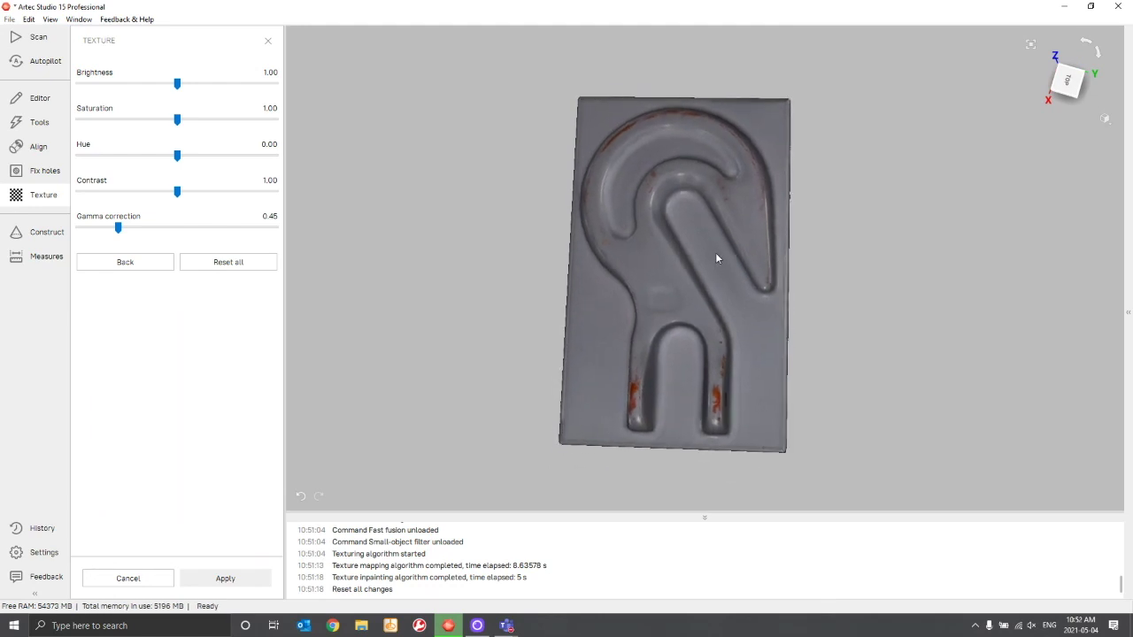
drag(667, 254, 684, 279)
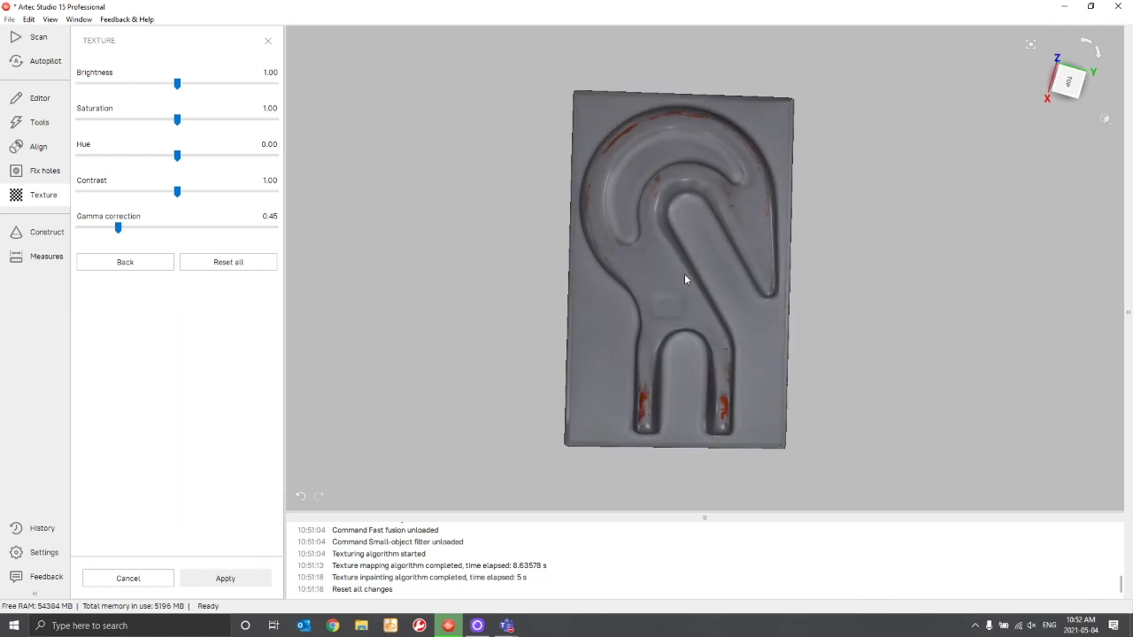
drag(665, 275, 717, 261)
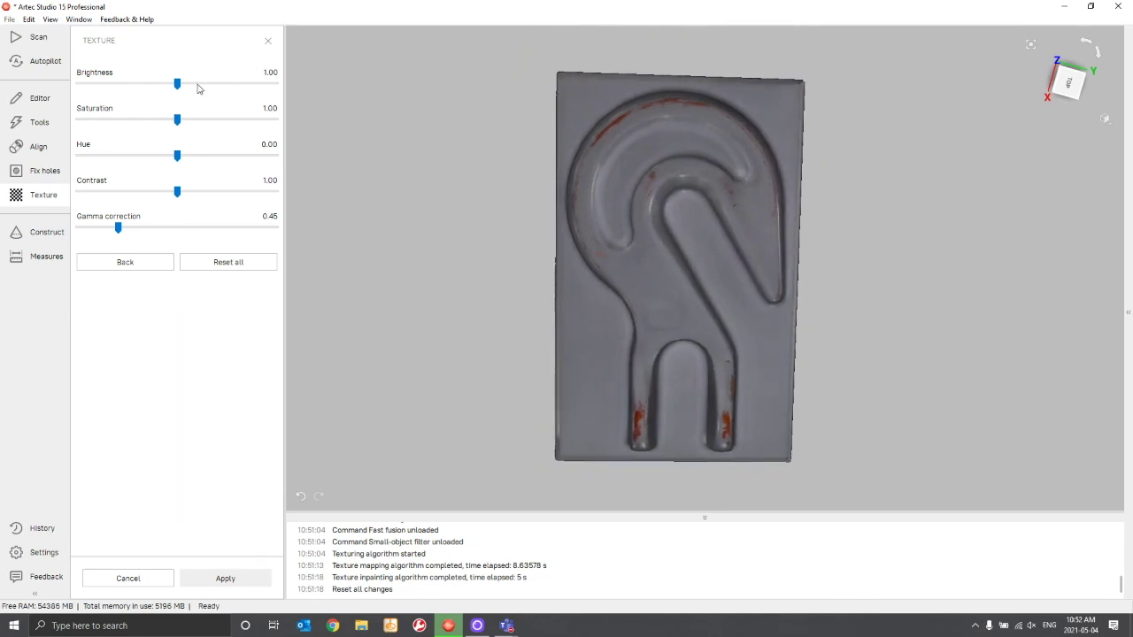
Step: Try texture adjustments of brightness 1.36, saturation 0.89 and hue 0.02, and reset them all
drag(178, 84, 193, 85)
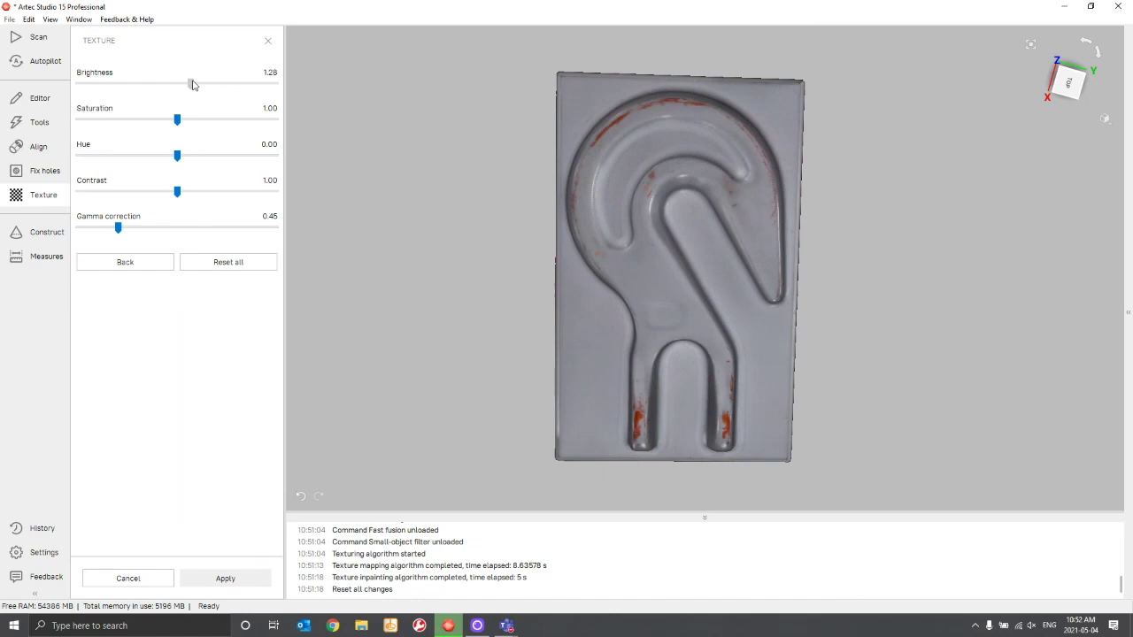
mouse_move(194, 84)
mouse_down()
mouse_move(180, 83)
mouse_move(195, 83)
mouse_up()
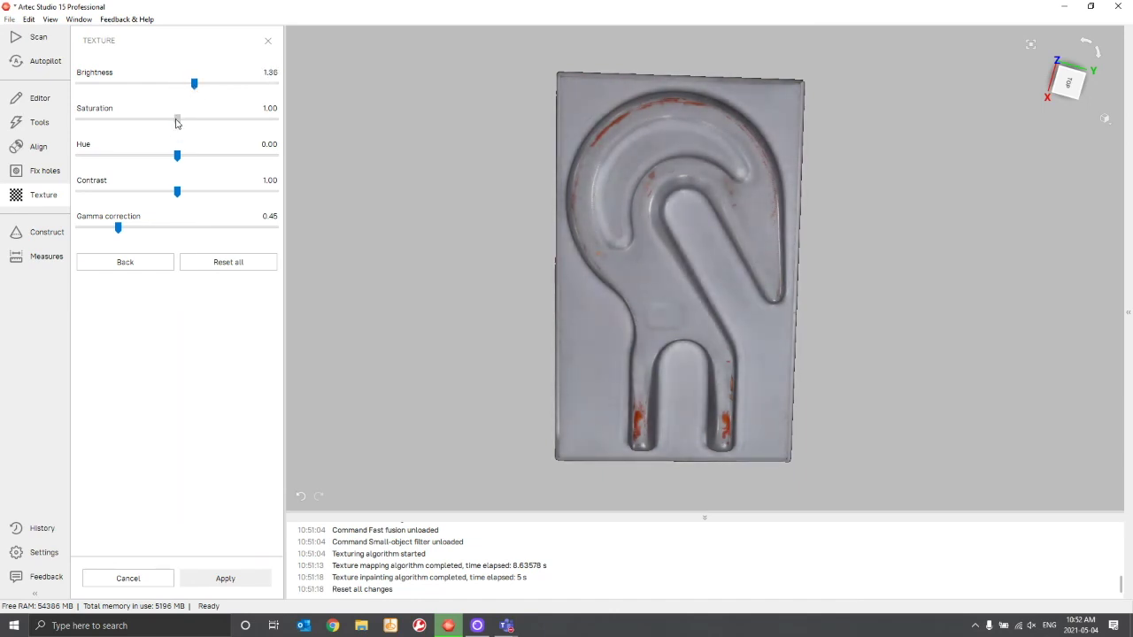
drag(177, 123, 180, 156)
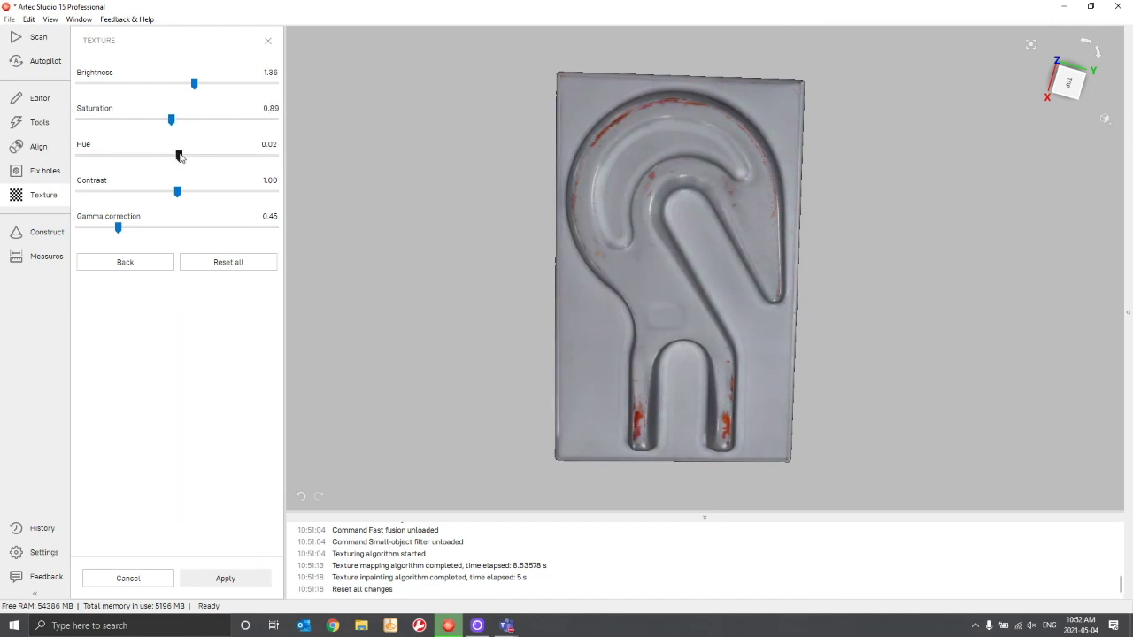
click(239, 265)
Step: Apply the texture to Fast fusion 1 with the default color adjustments and view the textured model
drag(673, 360, 662, 299)
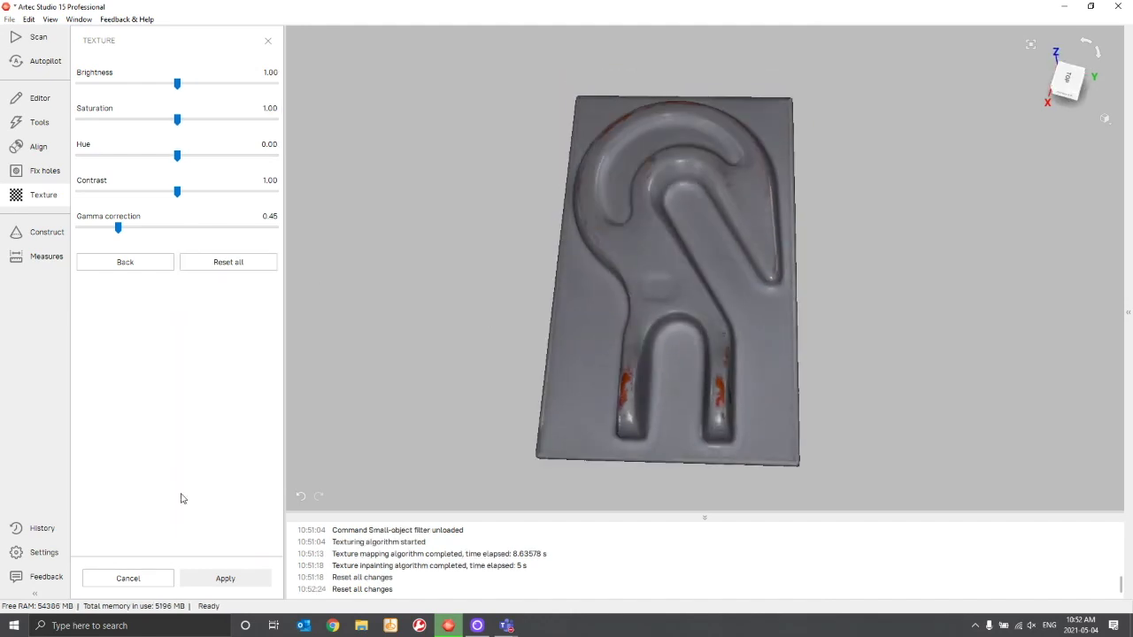
click(226, 581)
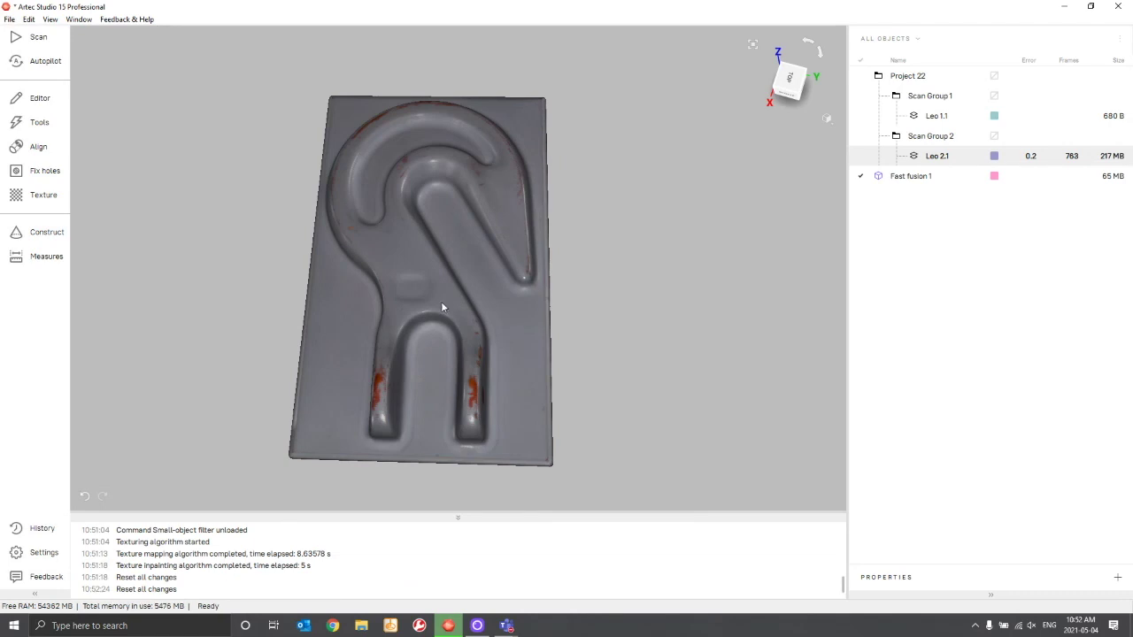
drag(440, 301, 456, 270)
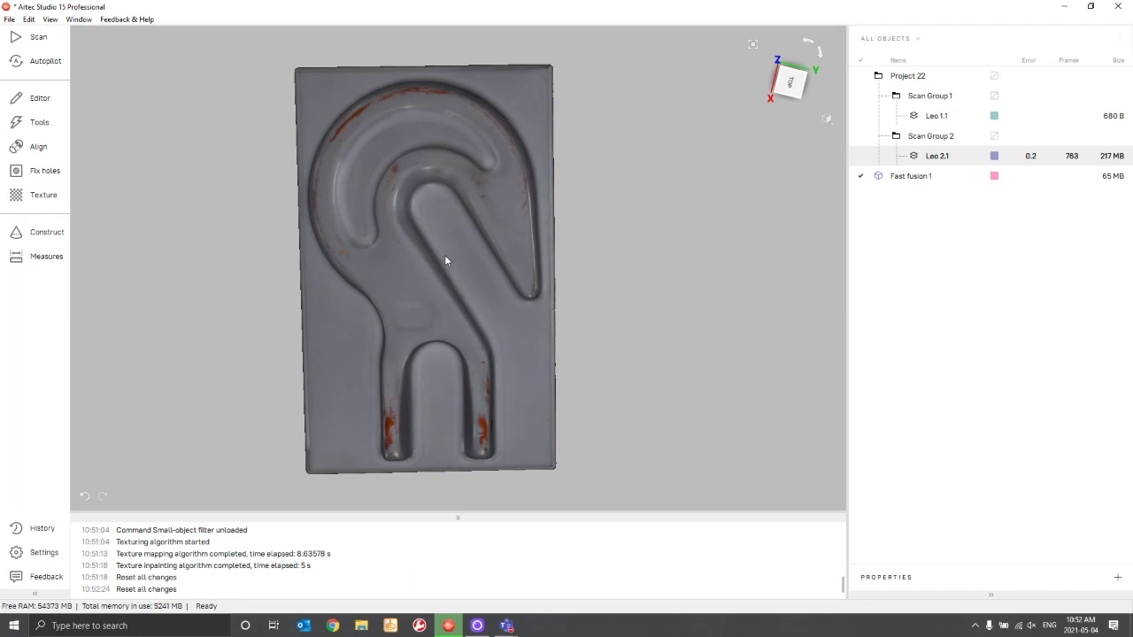
drag(463, 230, 434, 275)
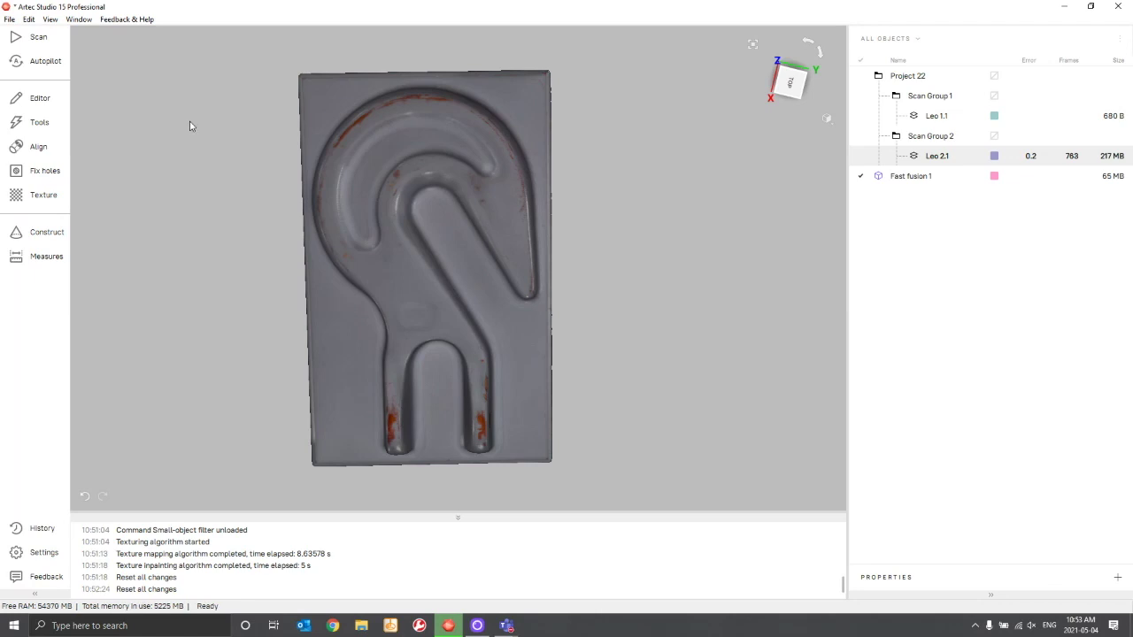
Step: Open the Sample Scans.sproj project, discarding the unsaved data of the current project
click(11, 19)
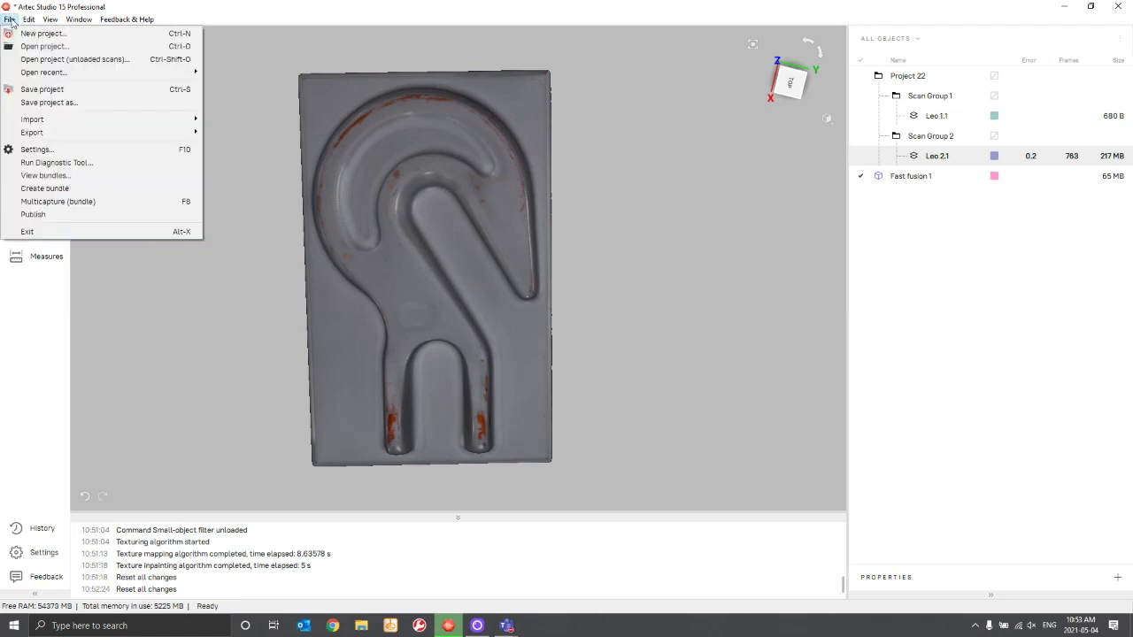
click(44, 46)
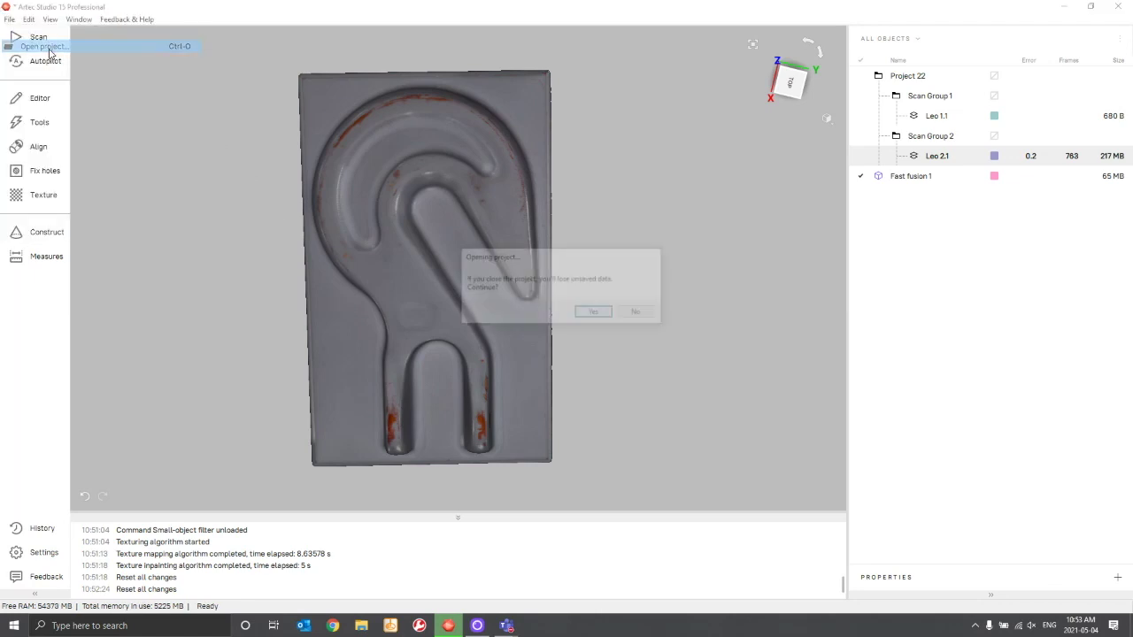
click(595, 312)
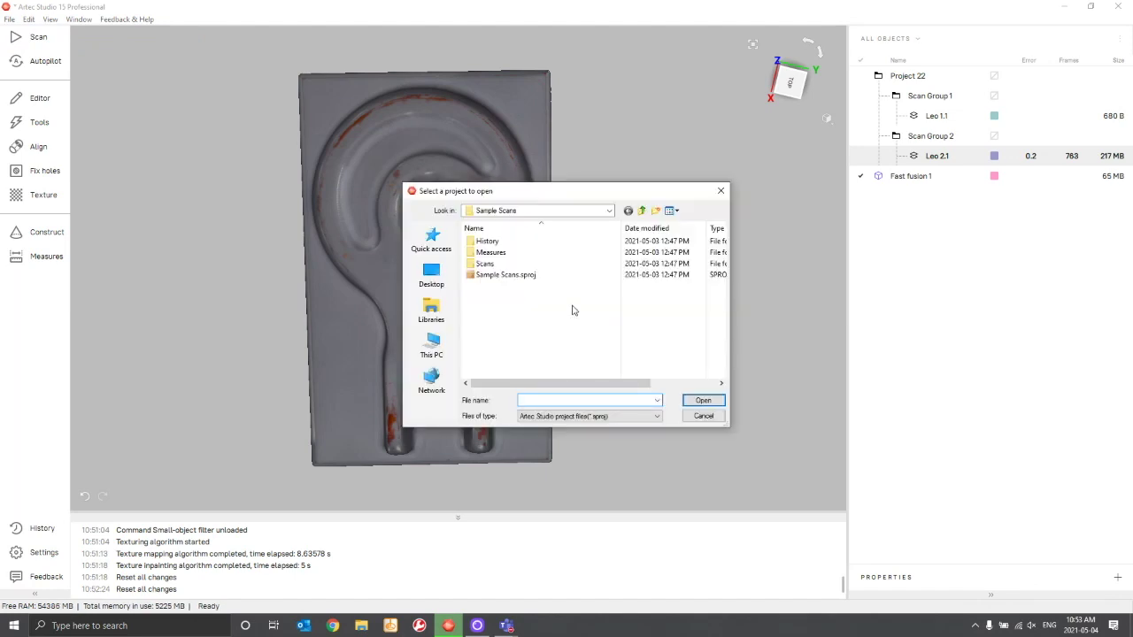
click(505, 275)
click(704, 400)
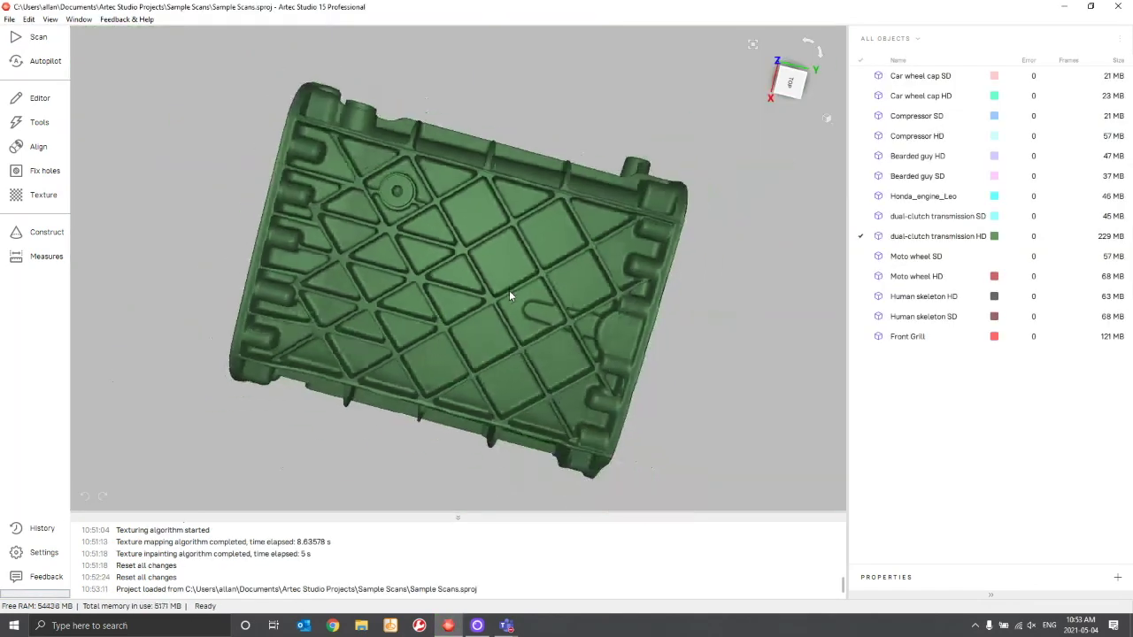
Step: Hide dual-clutch transmission HD, display Car wheel cap SD instead and orient it to show its inner side
click(860, 61)
click(862, 64)
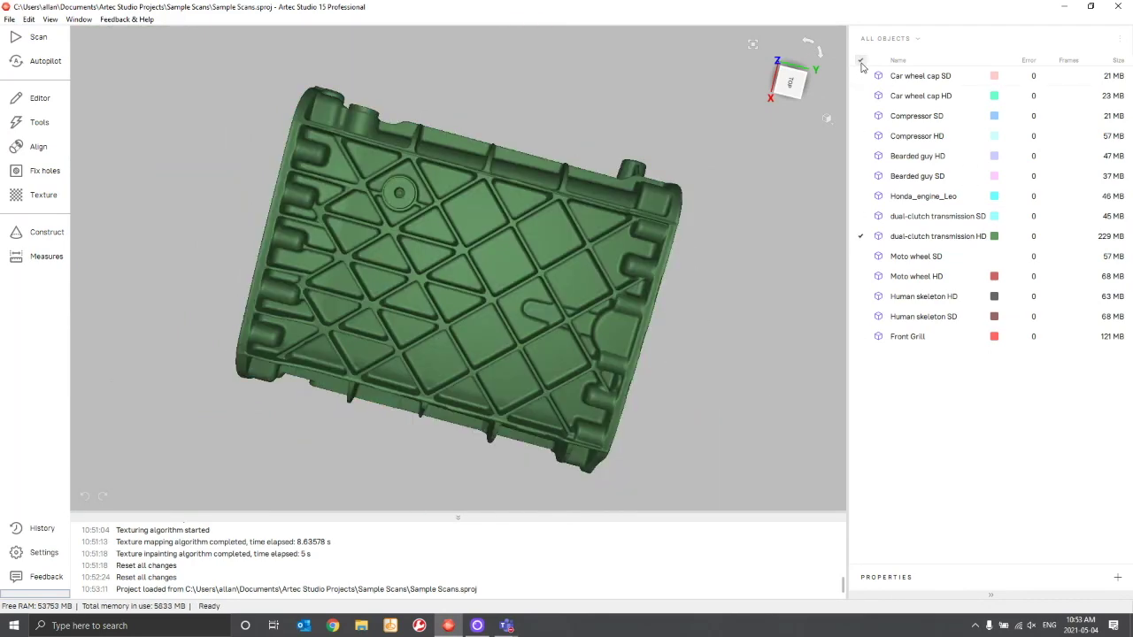
click(861, 237)
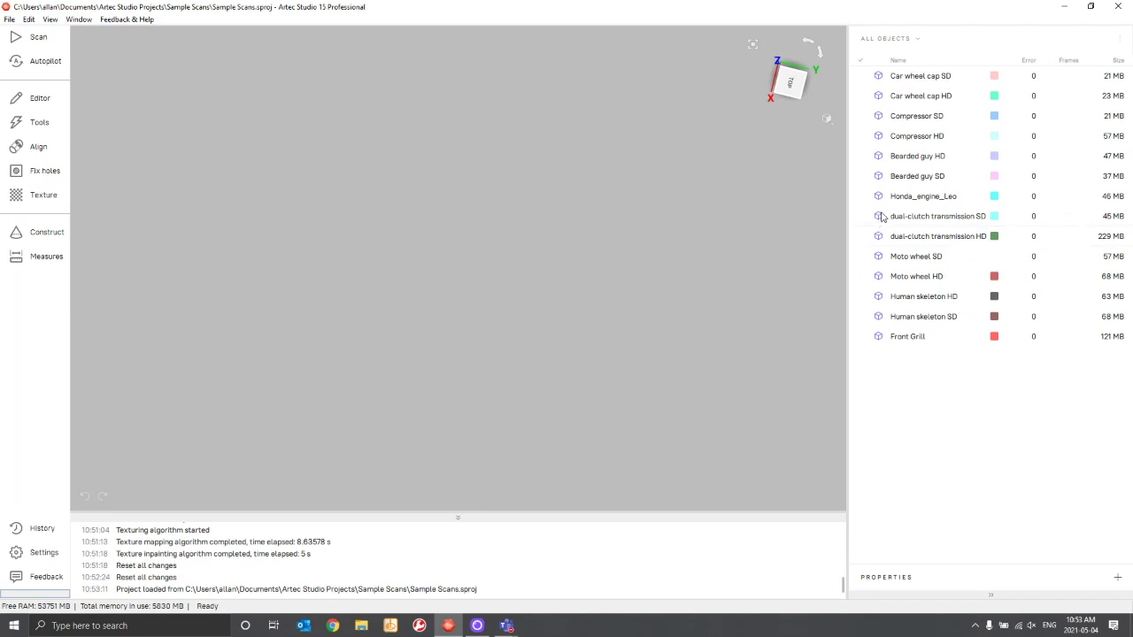
click(861, 76)
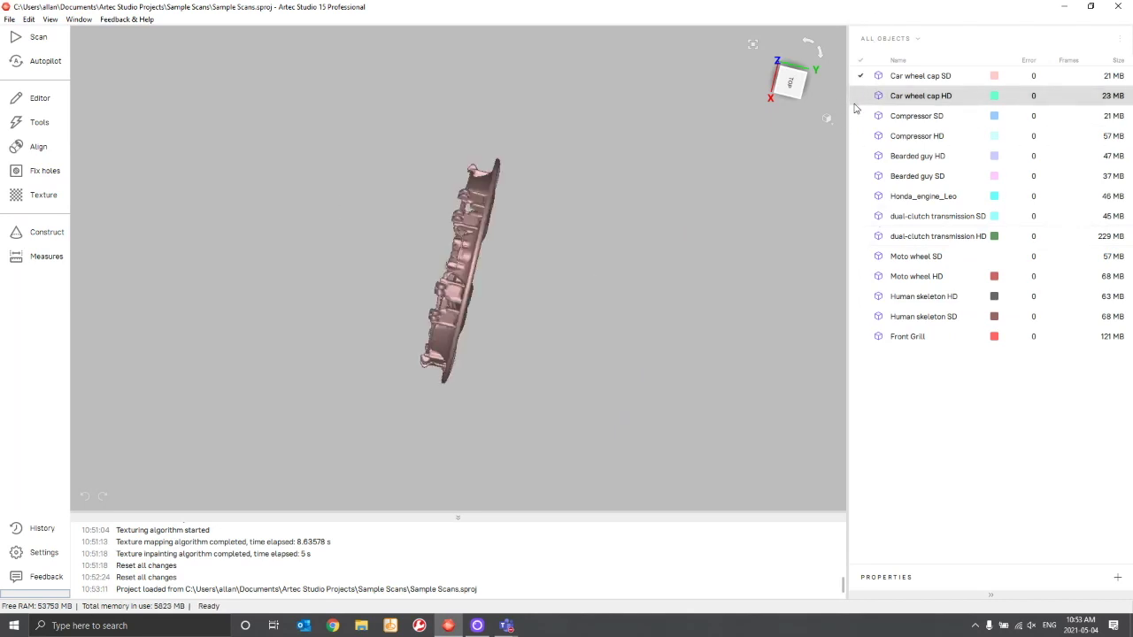
drag(801, 141, 580, 274)
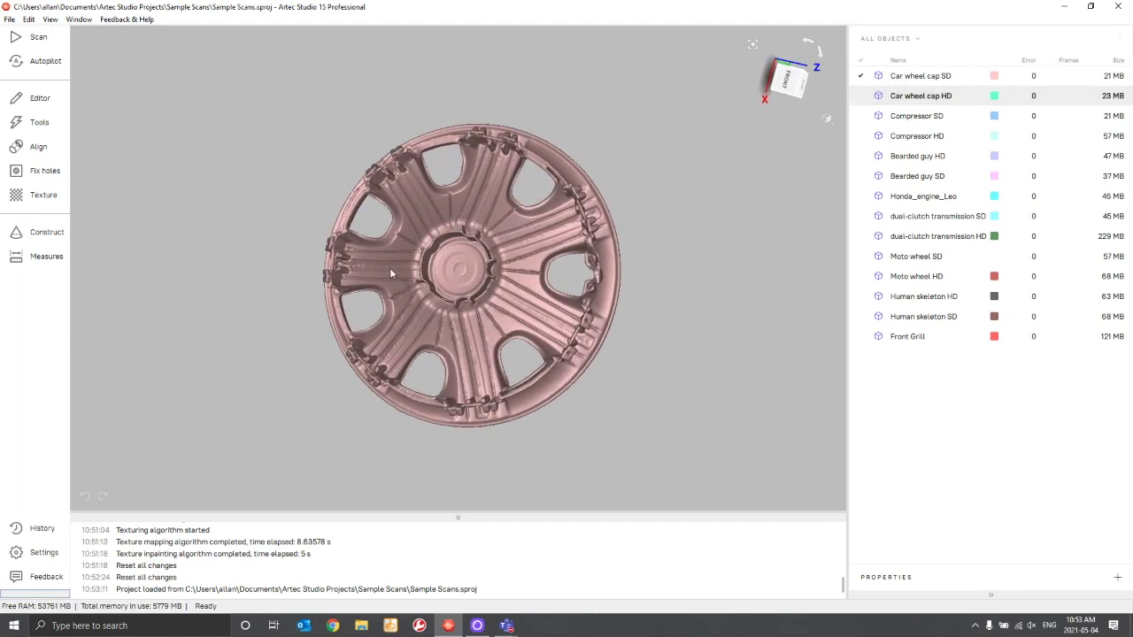
drag(452, 279, 467, 285)
drag(481, 231, 485, 276)
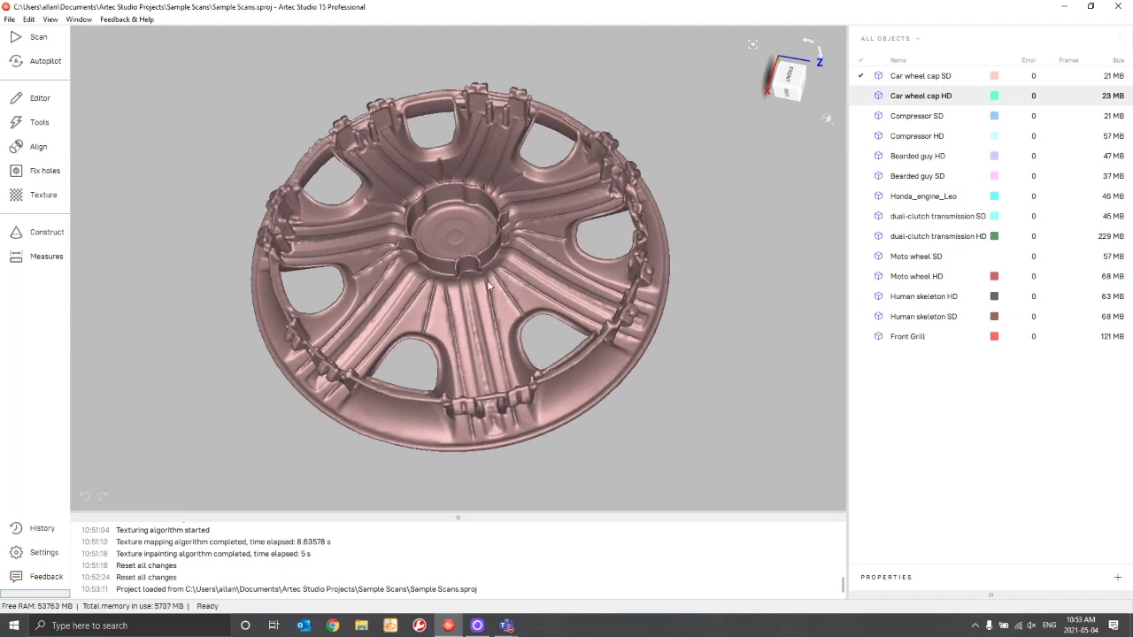
Step: Examine the central hub, spoke ribs and rim clips of Car wheel cap SD from several angles
scroll(492, 285, up, 3)
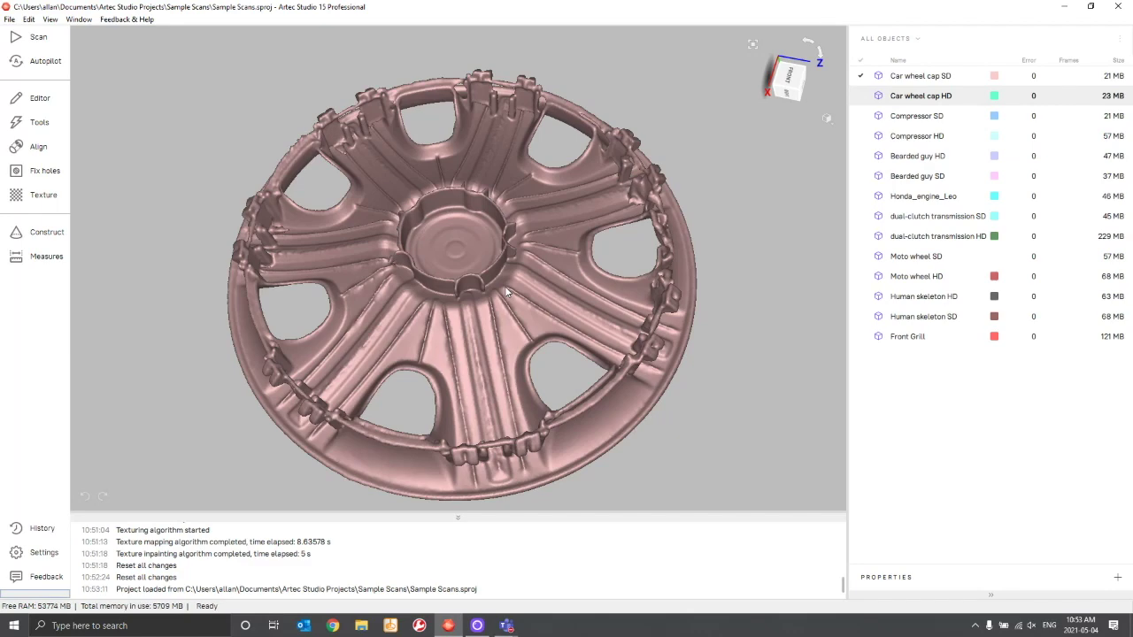
scroll(506, 292, down, 3)
scroll(552, 320, up, 5)
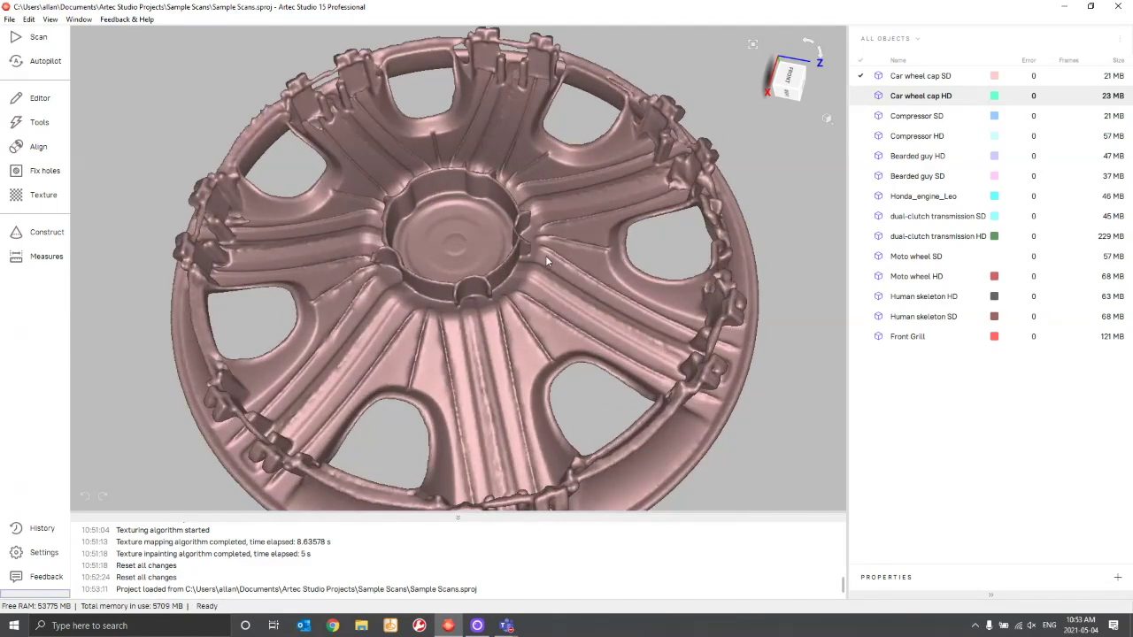
scroll(531, 230, up, 4)
scroll(532, 223, down, 2)
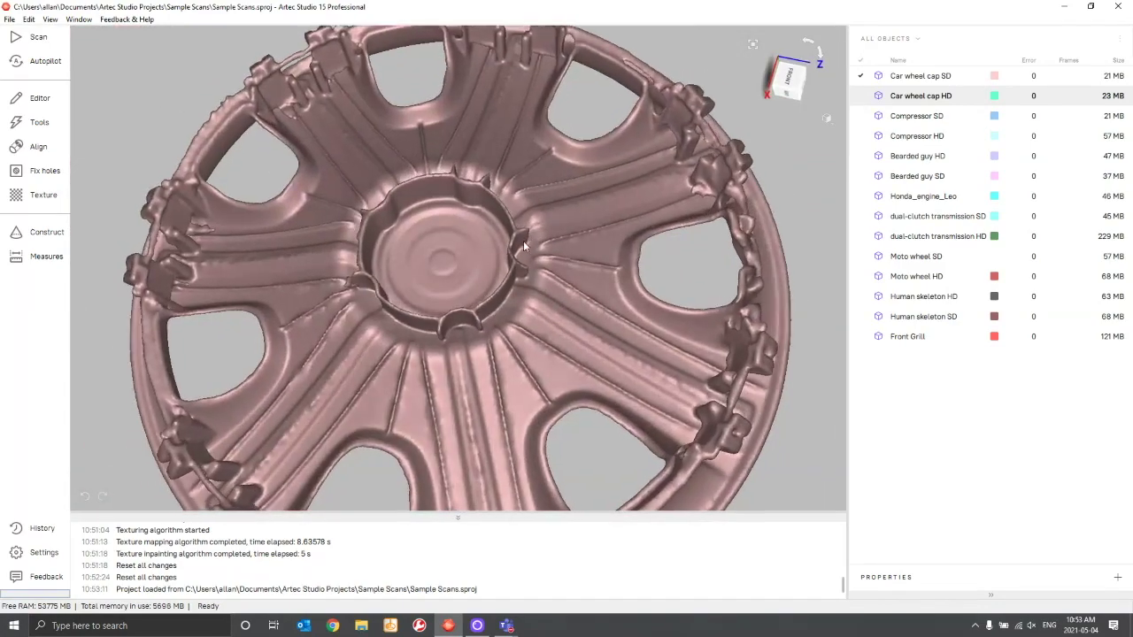
drag(523, 246, 584, 305)
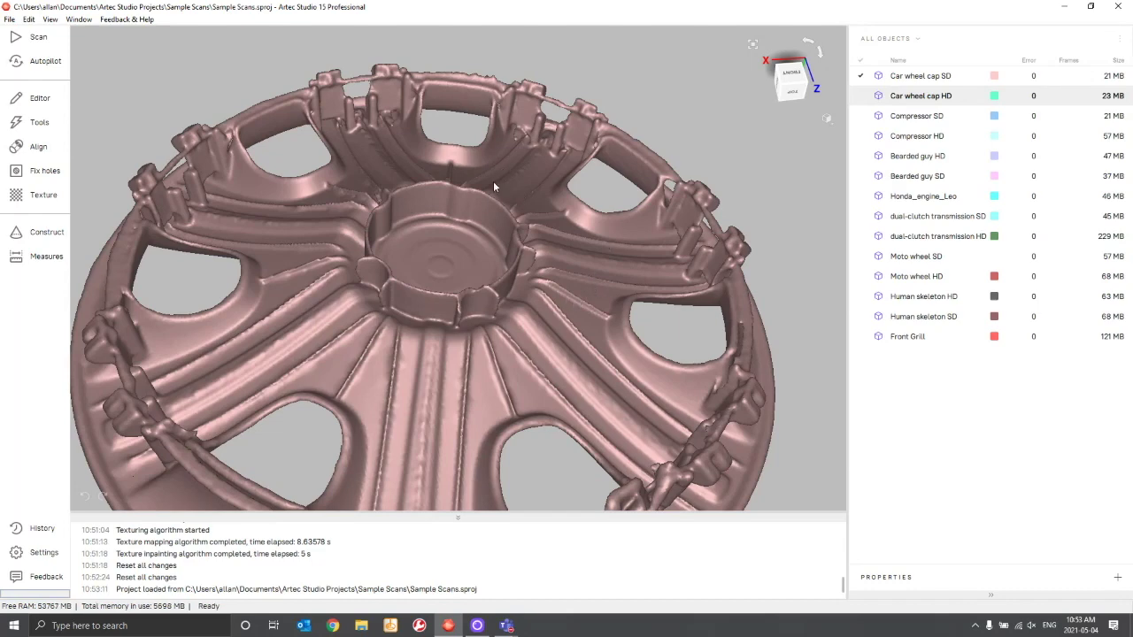
scroll(474, 184, up, 3)
drag(477, 216, 508, 271)
scroll(493, 261, down, 5)
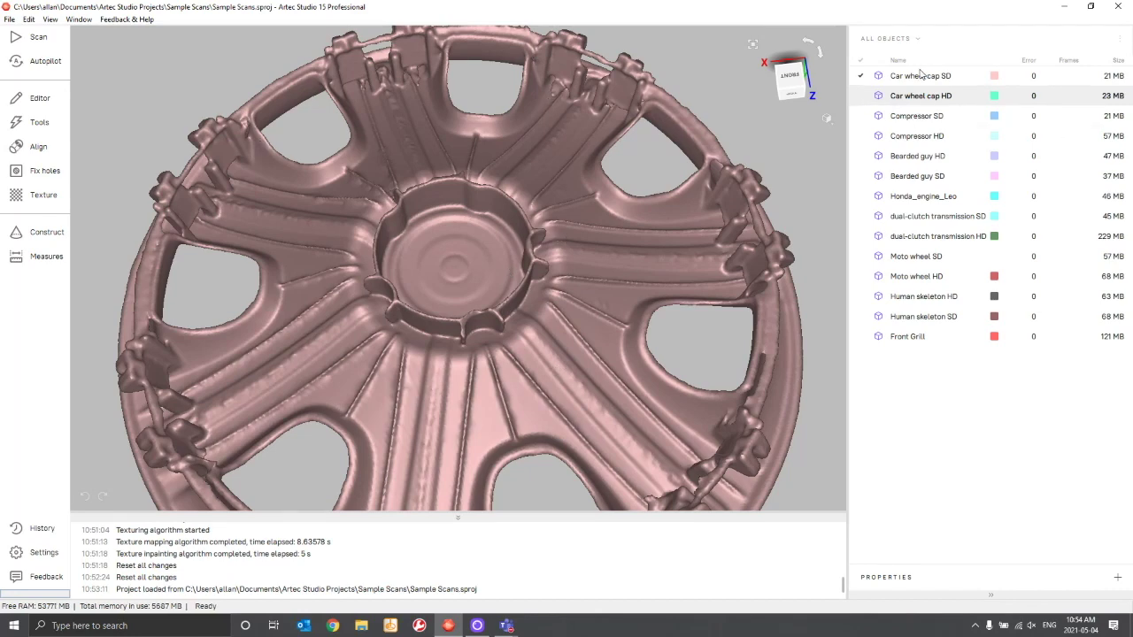
drag(627, 182, 552, 254)
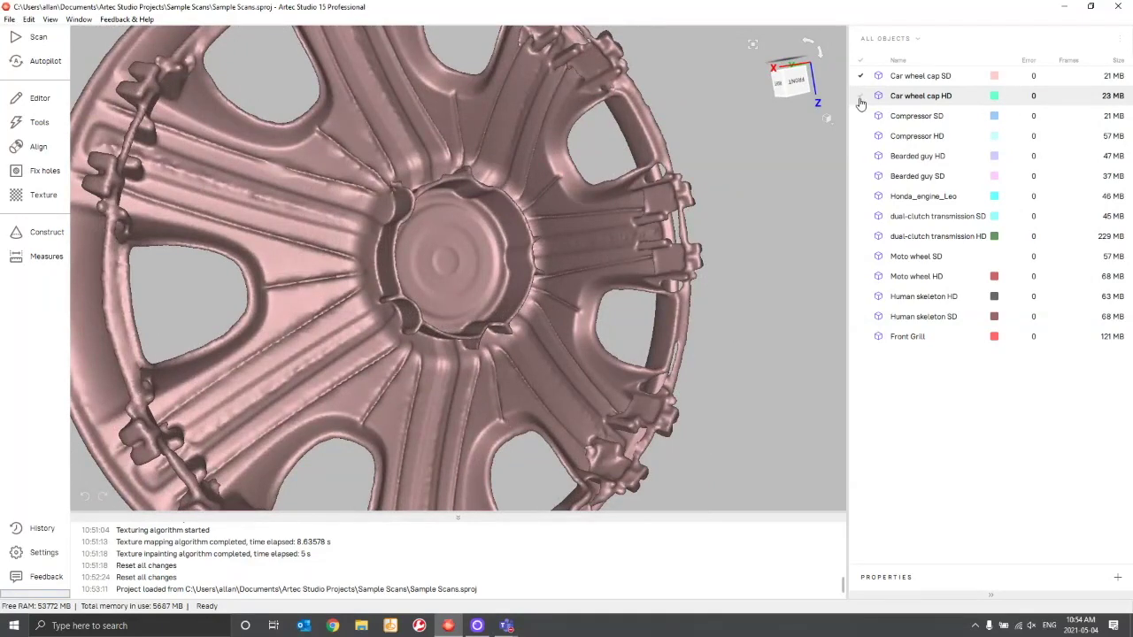
Step: Inspect the hub wall and adjoining rib edges of Car wheel cap SD at close range
scroll(728, 131, down, 5)
scroll(697, 235, up, 10)
drag(697, 234, 556, 273)
scroll(615, 257, up, 5)
scroll(615, 256, down, 10)
scroll(552, 310, up, 6)
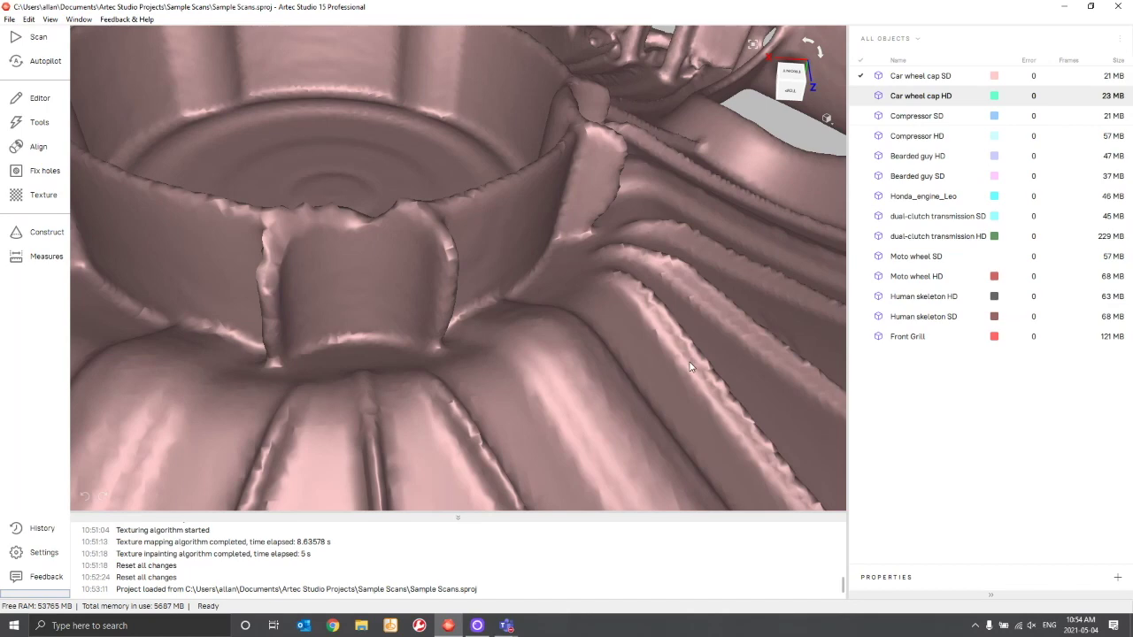
drag(693, 368, 610, 245)
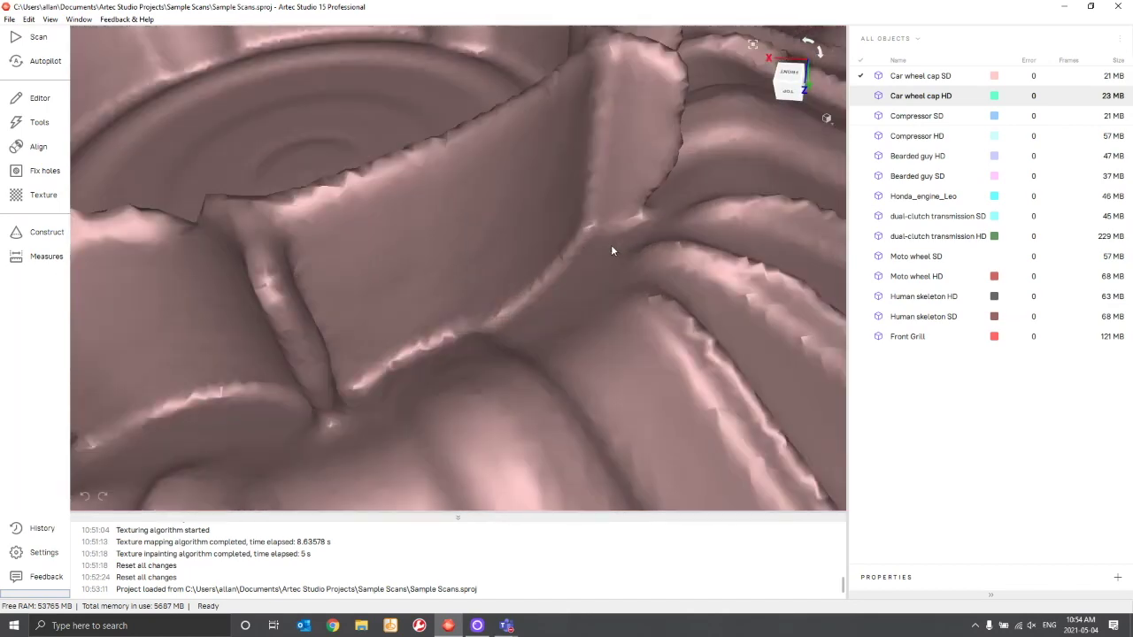
scroll(617, 185, down, 8)
drag(617, 185, 546, 334)
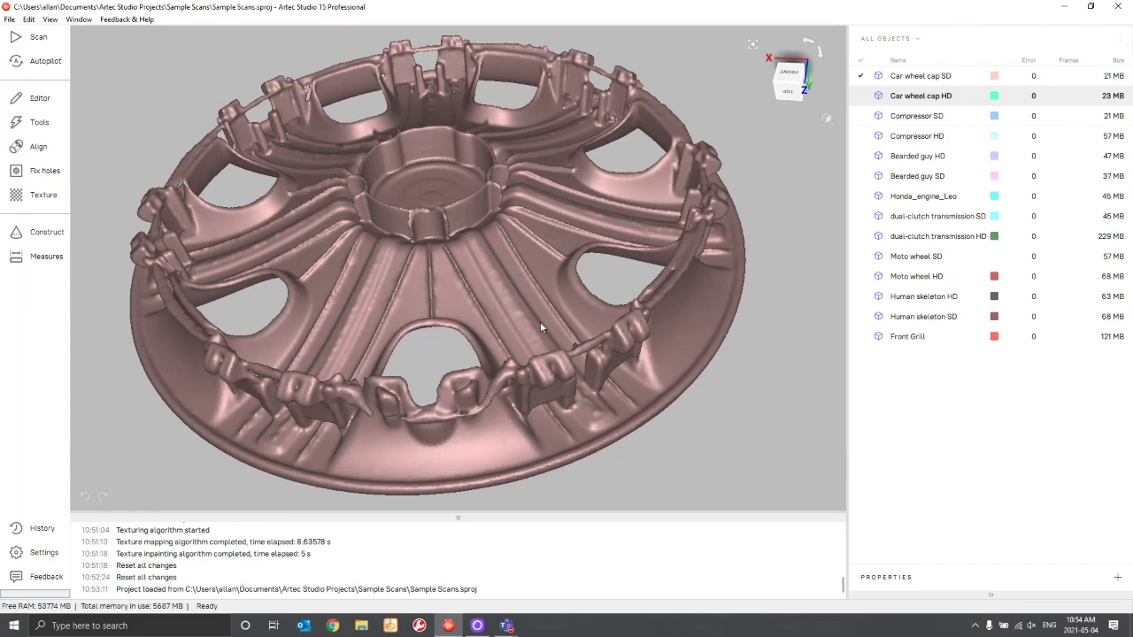
Step: Display Car wheel cap HD in place of the SD version and examine its hub, spoke slots and outer face
click(860, 96)
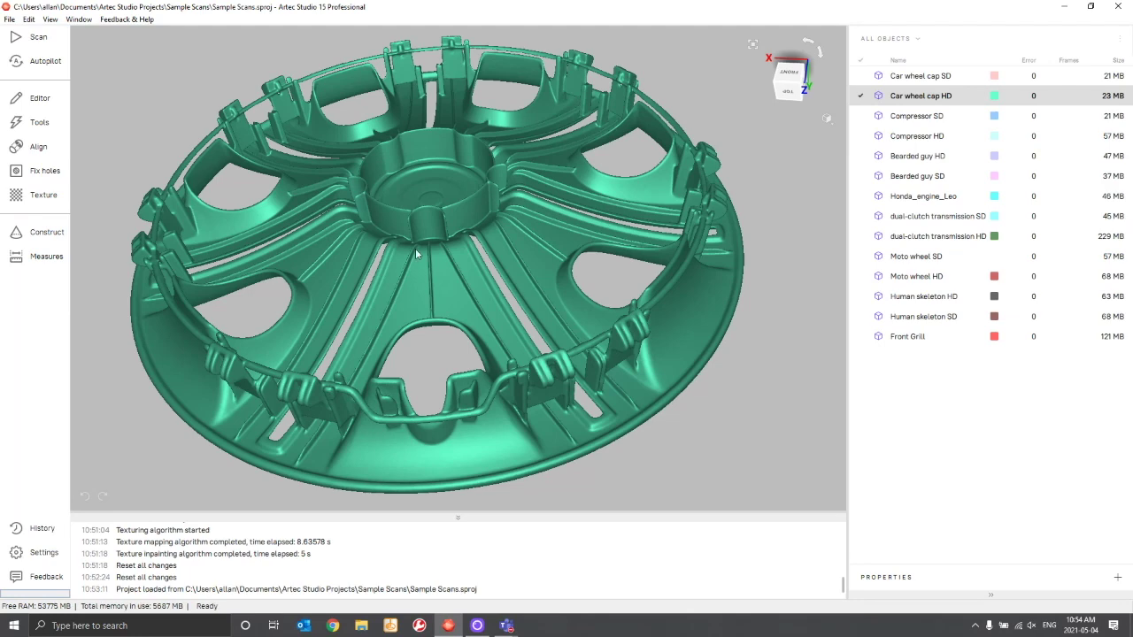
scroll(483, 213, up, 10)
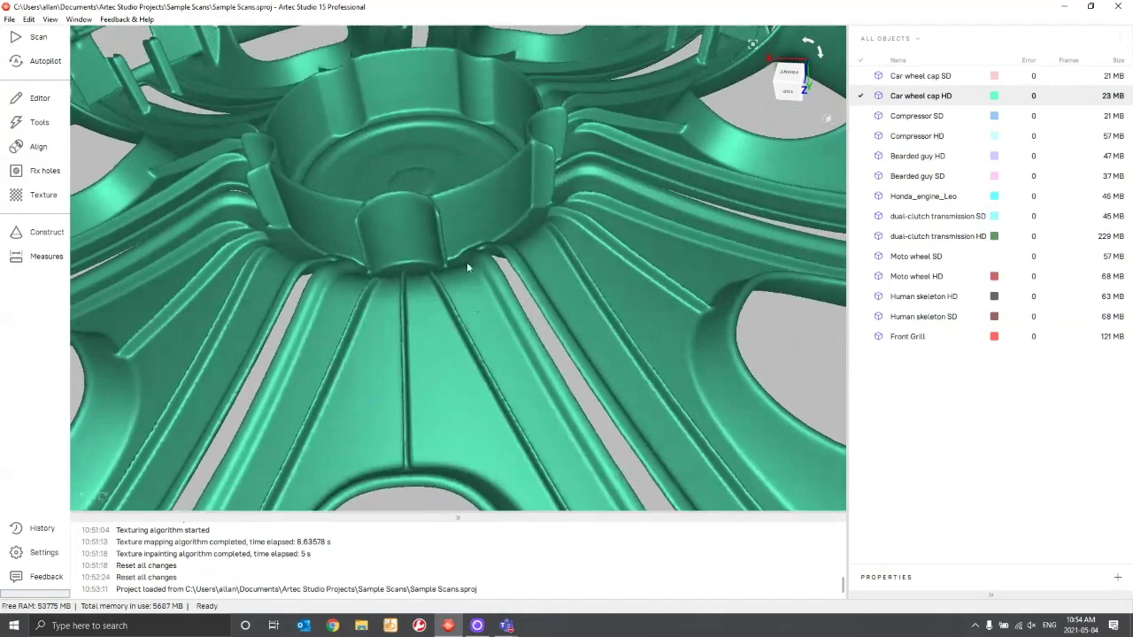
drag(468, 266, 389, 204)
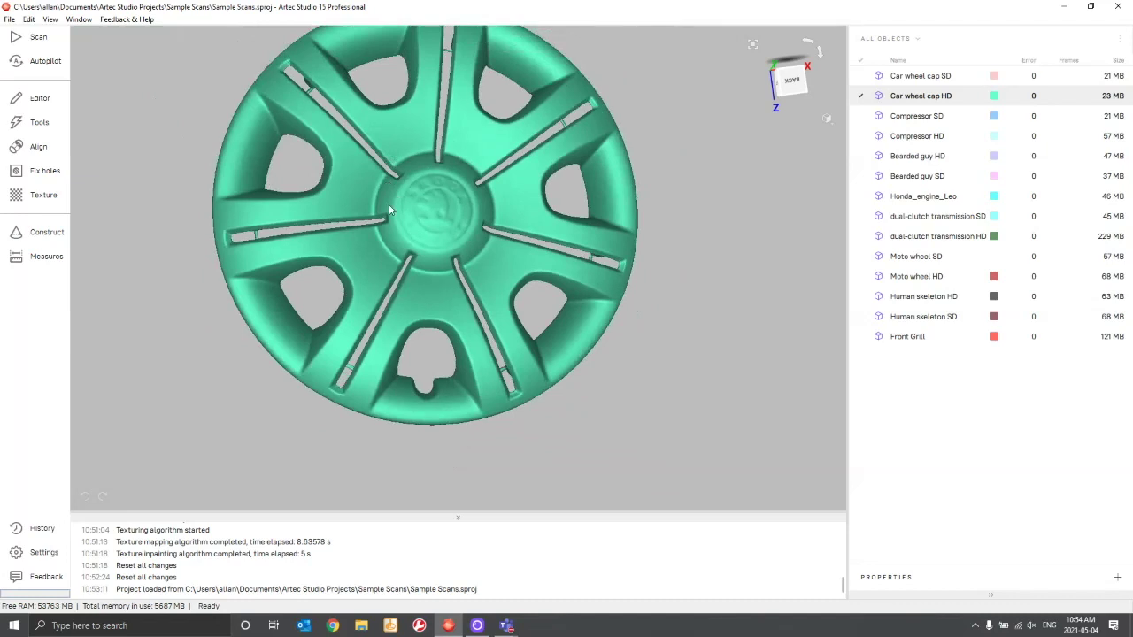
key(f)
Step: Display only Compressor SD and examine the raised lettering on its cylindrical body up close
click(861, 116)
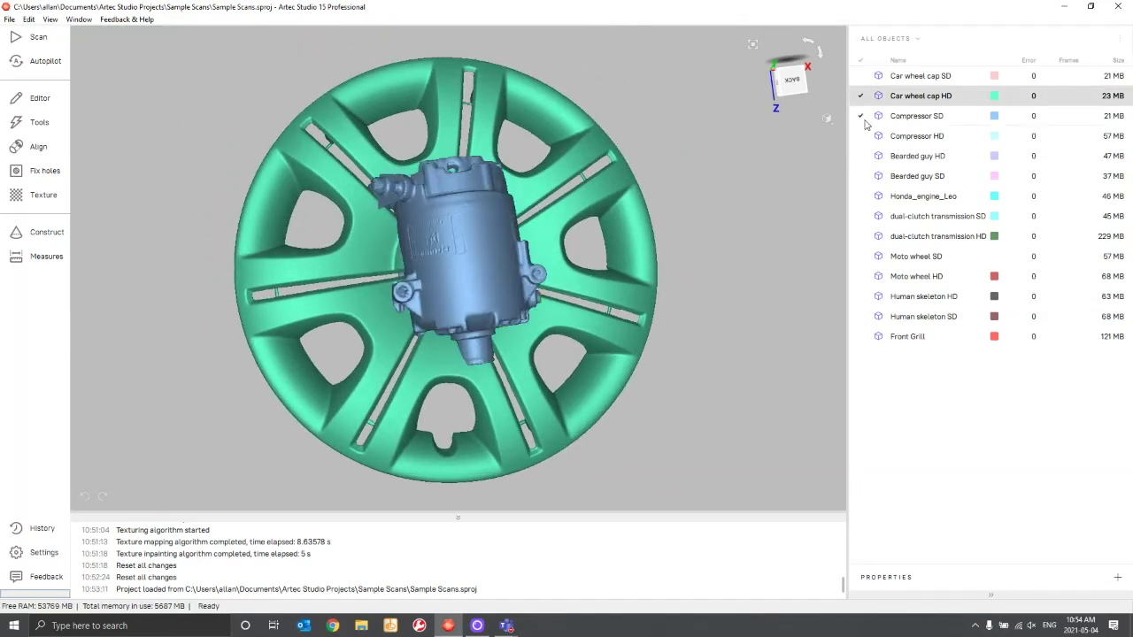
click(861, 136)
click(859, 95)
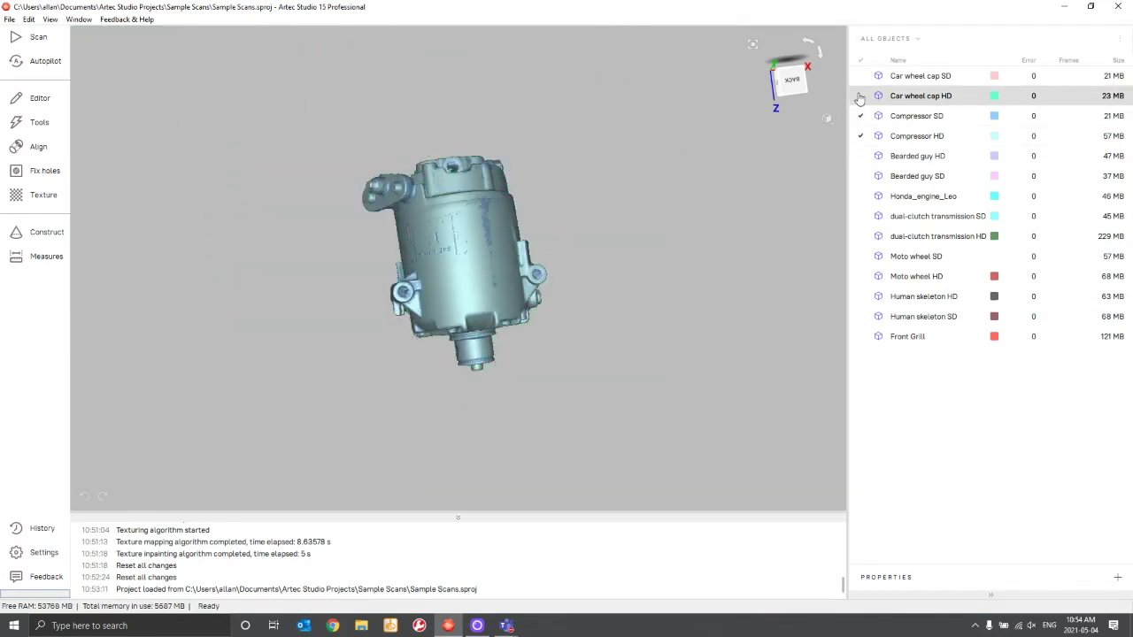
click(860, 136)
drag(549, 277, 505, 173)
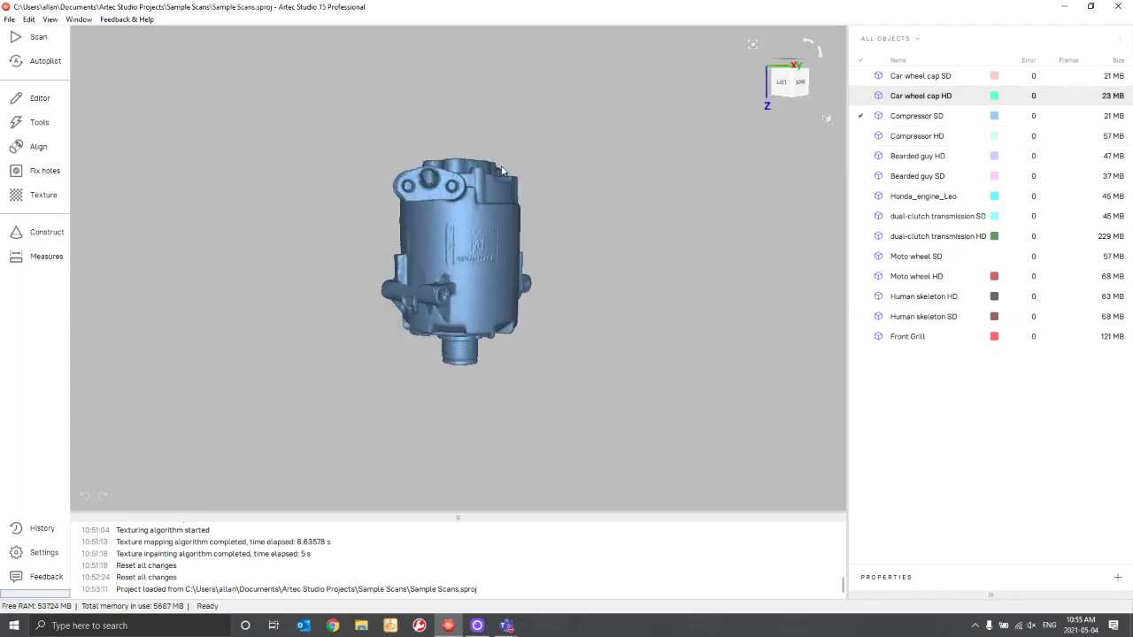
scroll(518, 380, up, 5)
drag(479, 357, 513, 341)
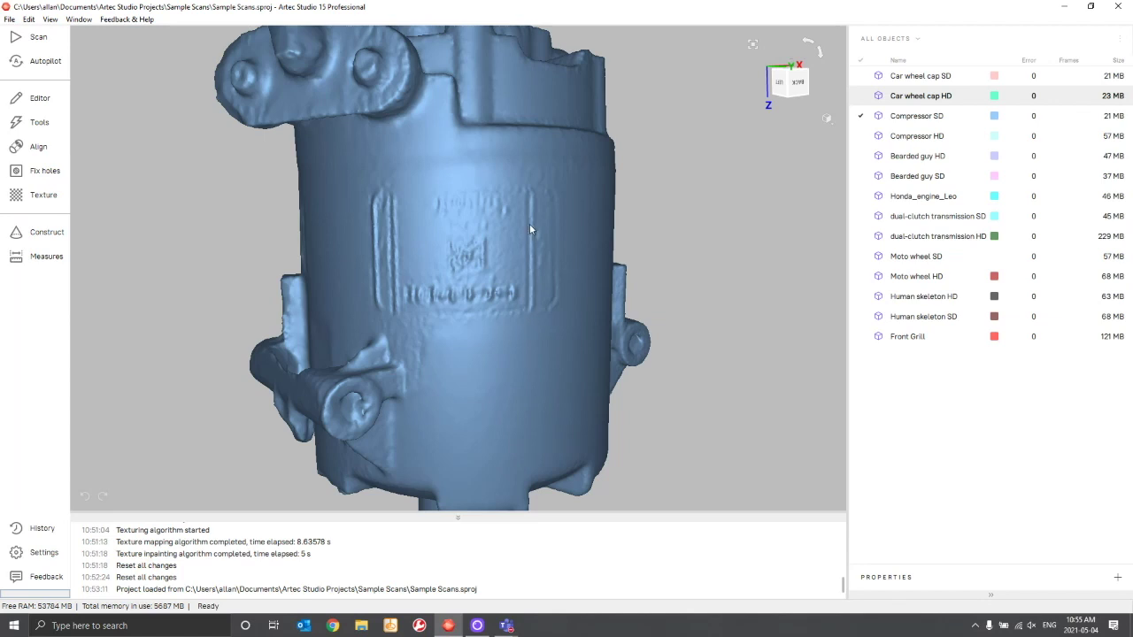
scroll(563, 188, up, 3)
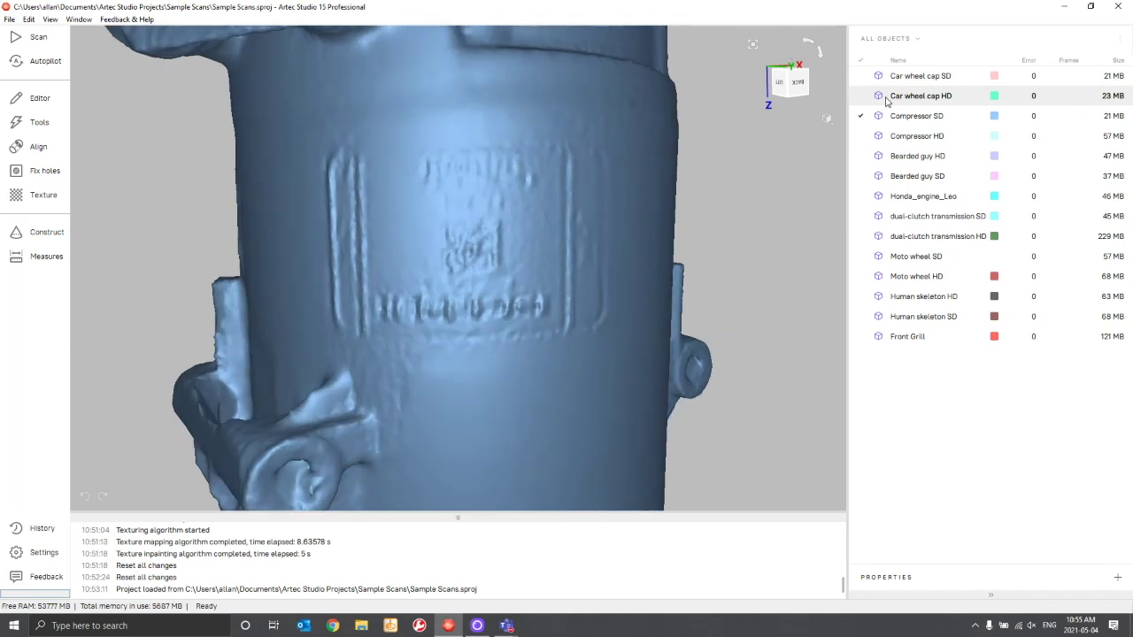
Step: Alternate between Compressor HD and Compressor SD to compare their lettering and mounting lugs, ending on the whole HD model
click(860, 137)
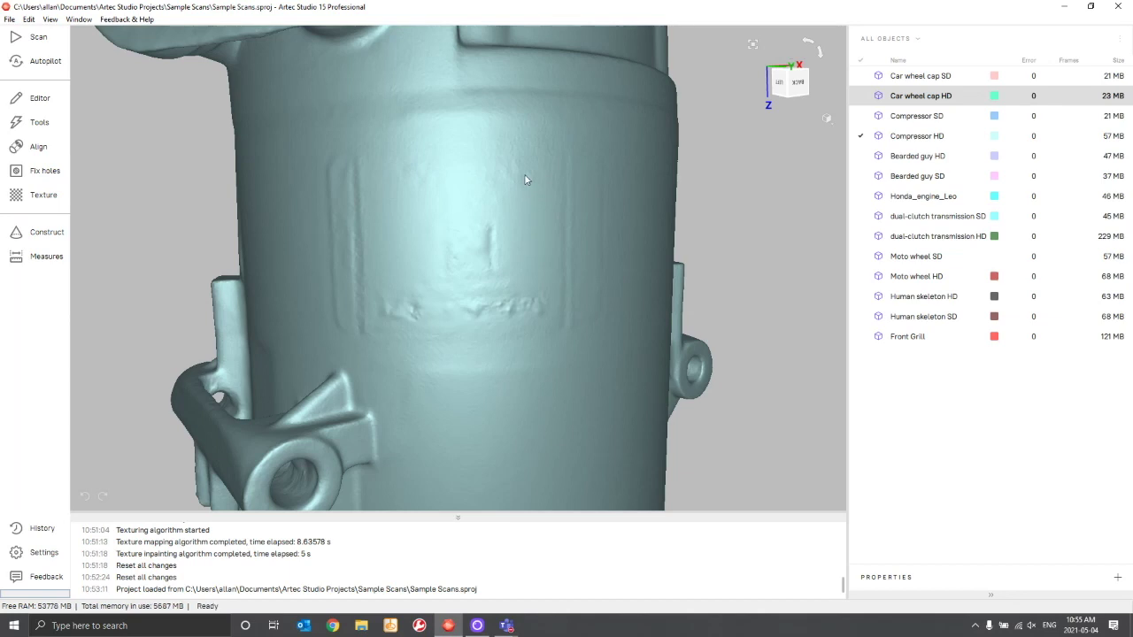
click(860, 116)
click(860, 136)
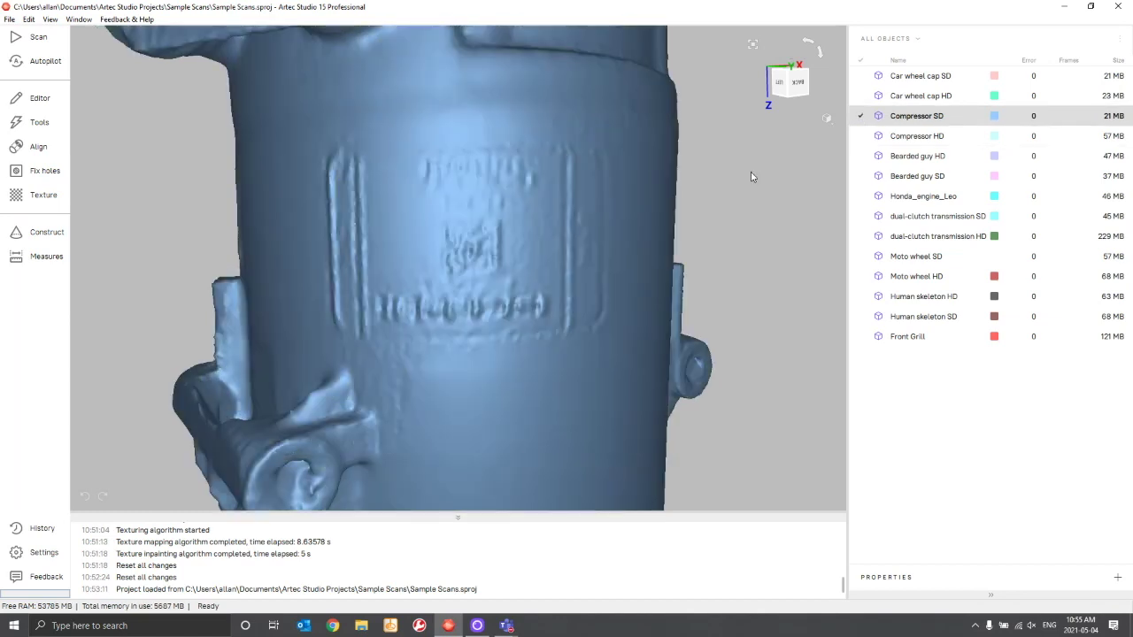
scroll(473, 133, up, 2)
scroll(475, 126, down, 2)
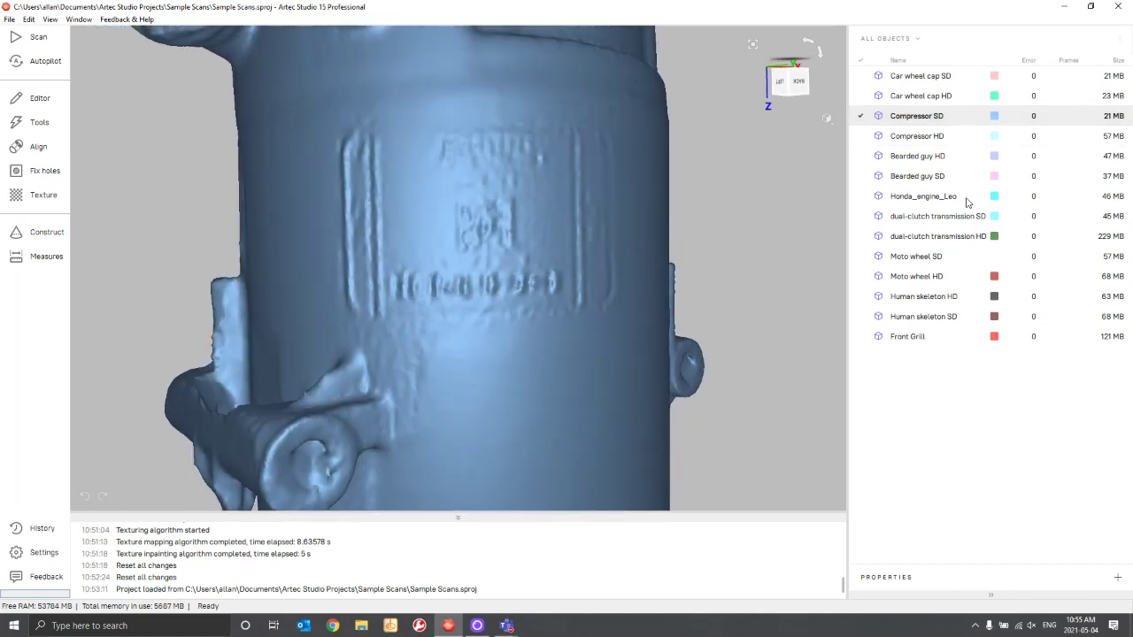
click(860, 136)
click(860, 115)
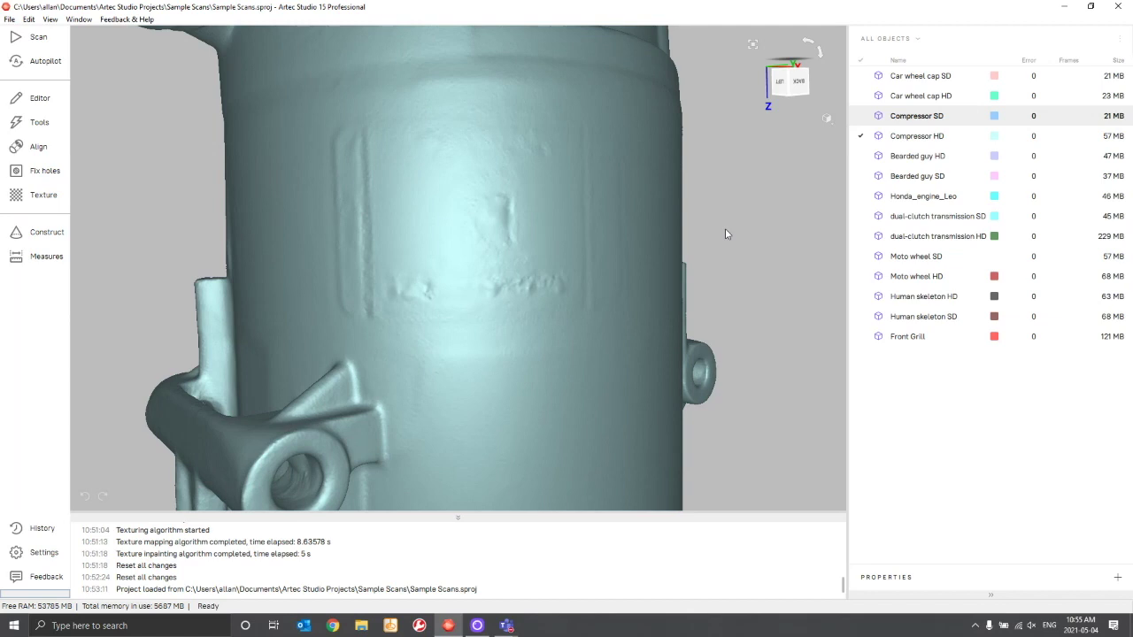
scroll(725, 233, down, 5)
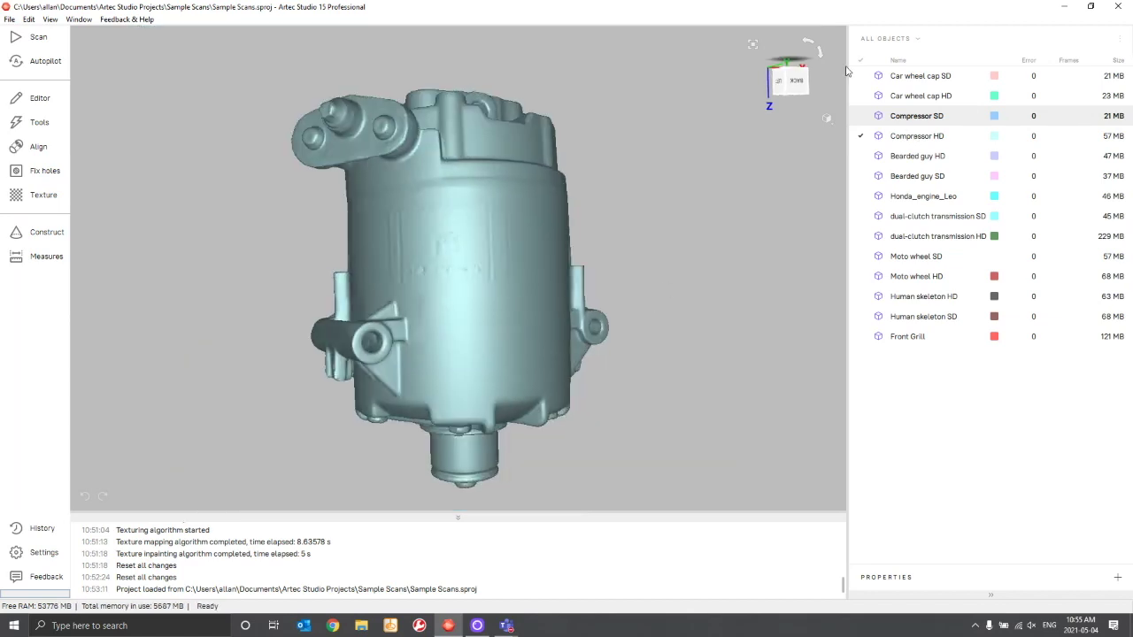
Step: Hide Compressor HD and display dual-clutch transmission SD, bringing more of the housing into view
click(860, 135)
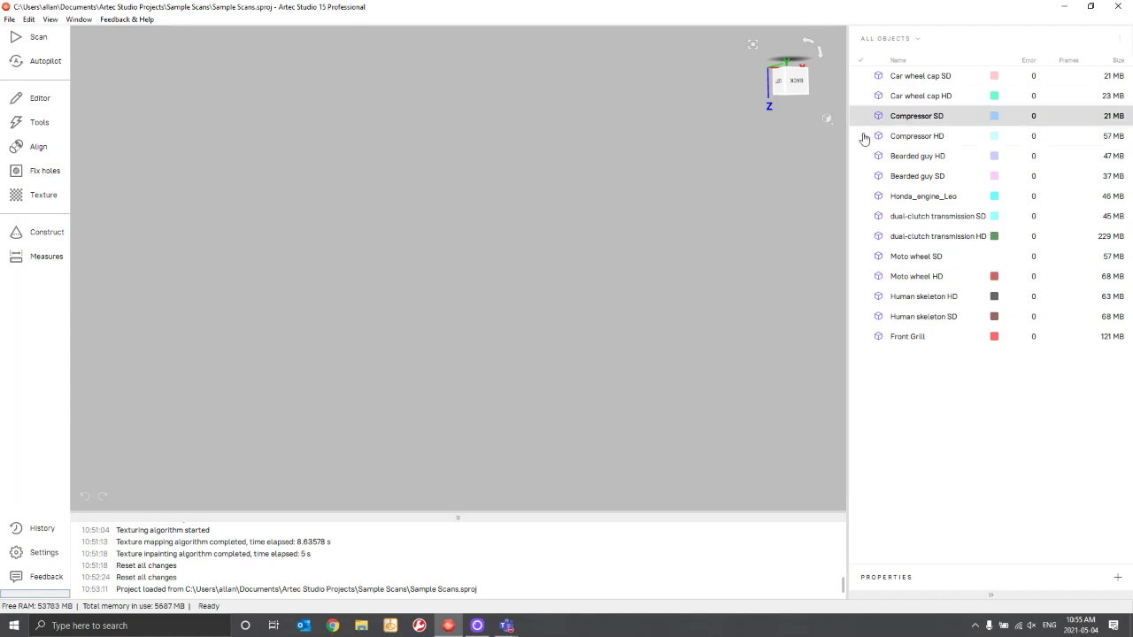
click(867, 221)
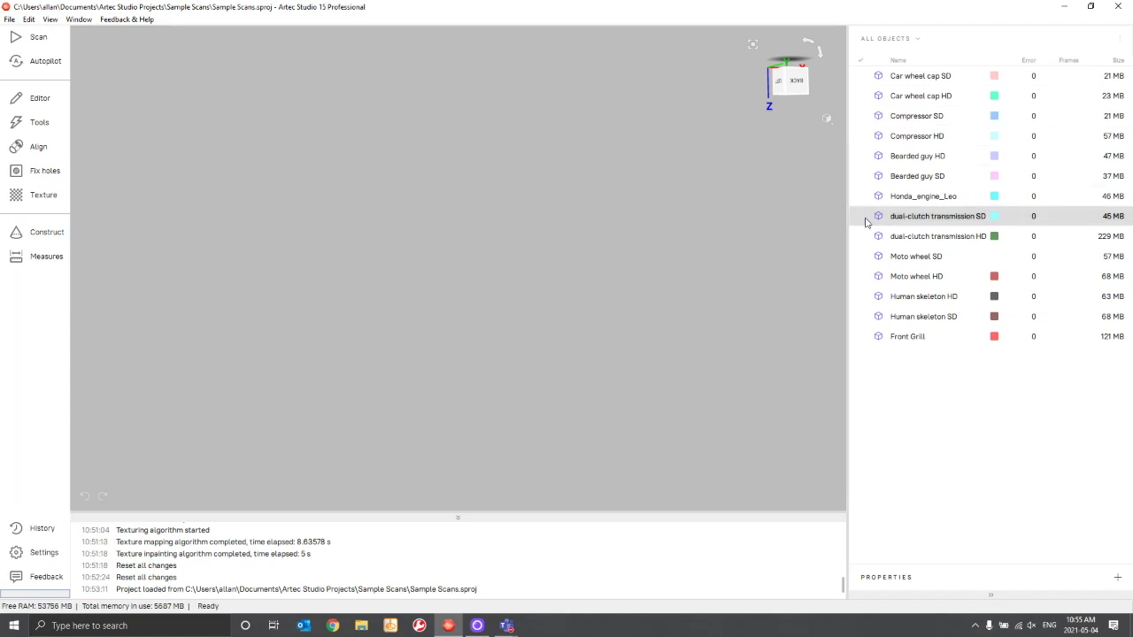
click(859, 217)
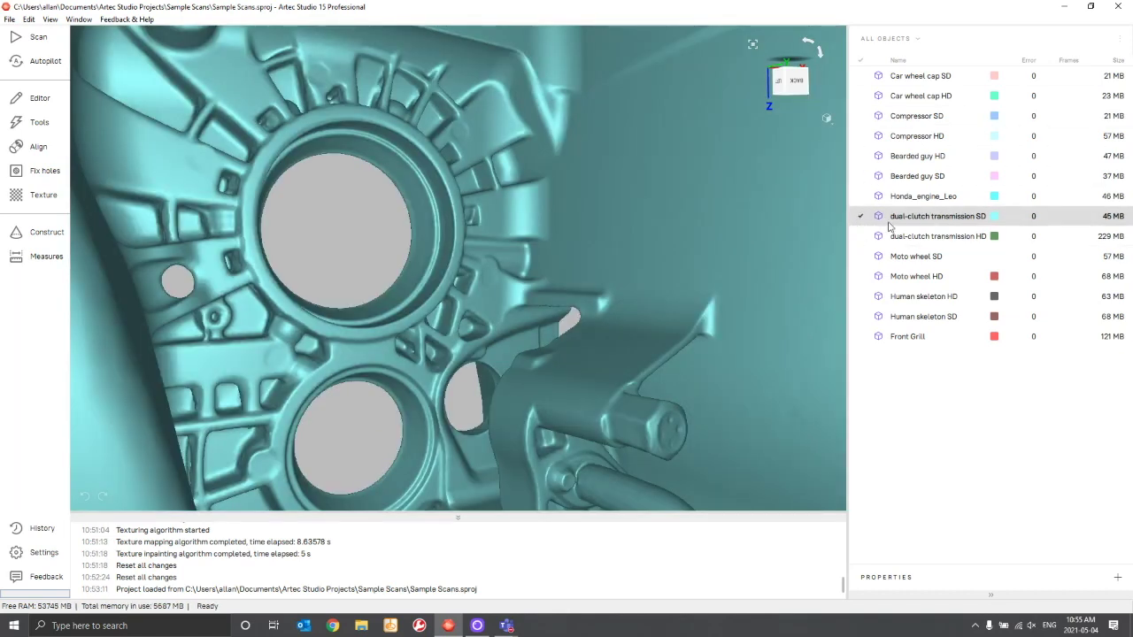
scroll(609, 129, down, 5)
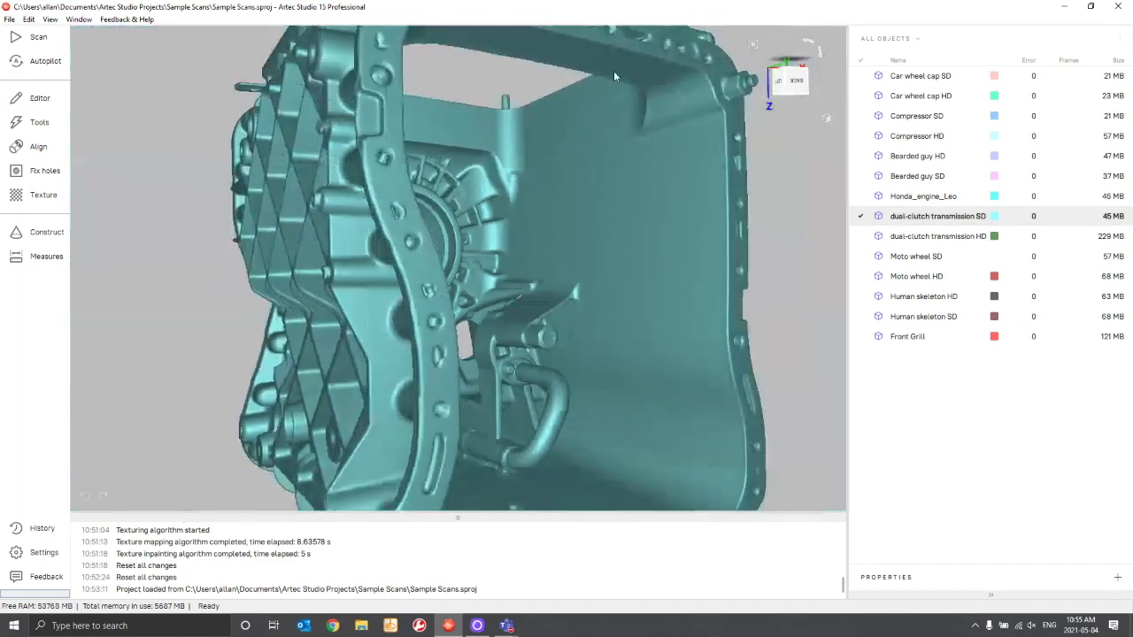
Step: Examine the diamond-ribbed outer wall of dual-clutch transmission SD, including the small slotted plugs in its pockets
key(3)
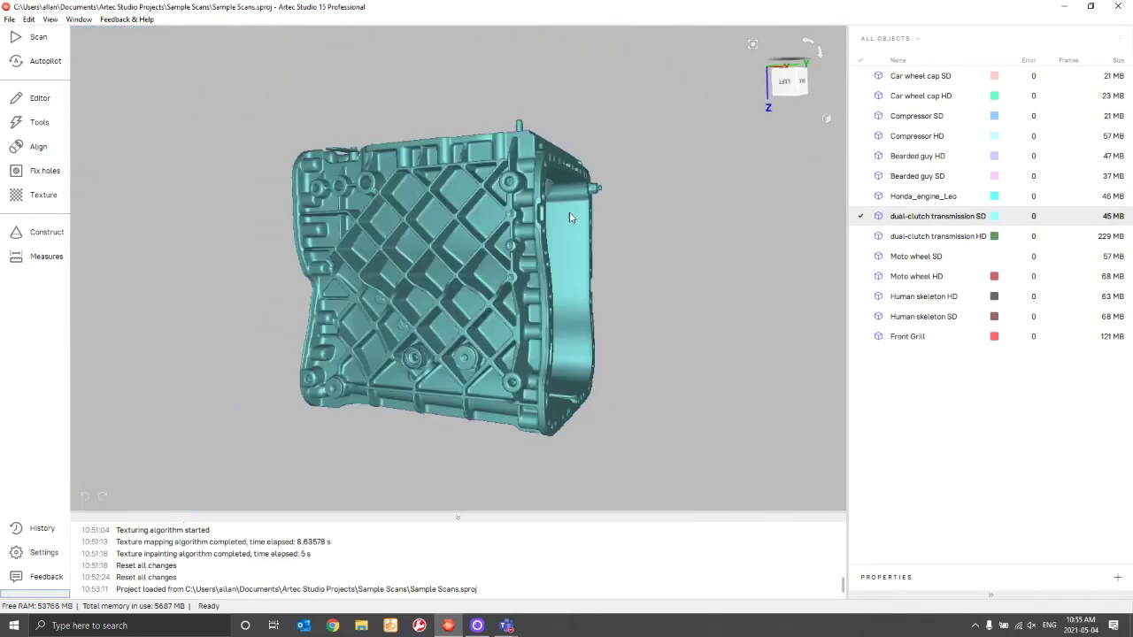
drag(471, 247, 495, 285)
scroll(482, 285, up, 5)
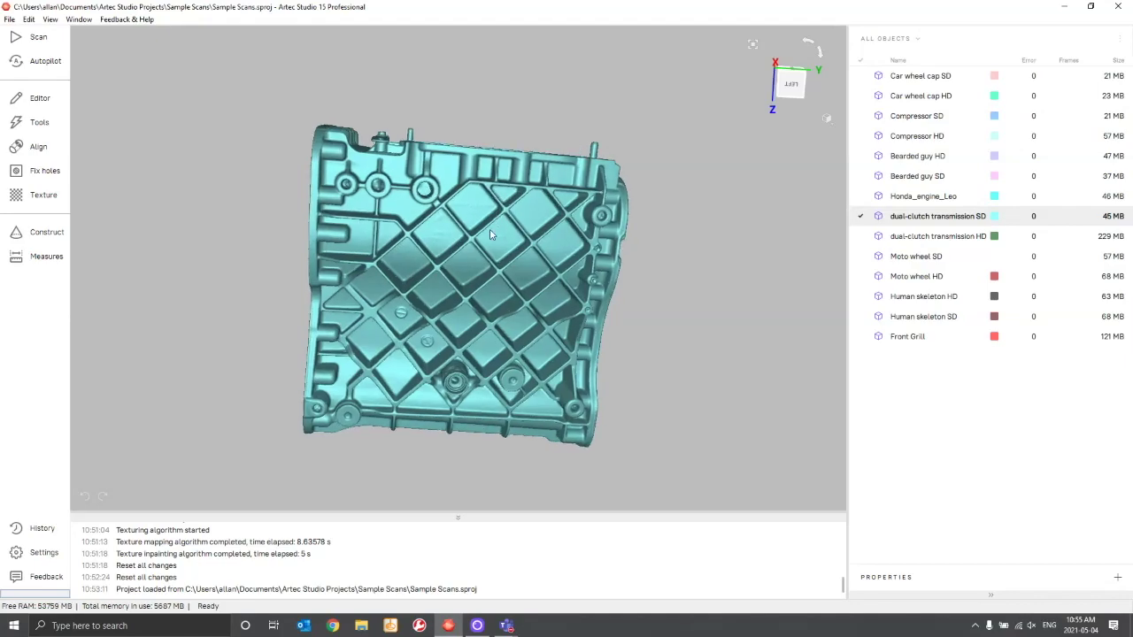
drag(357, 270, 402, 203)
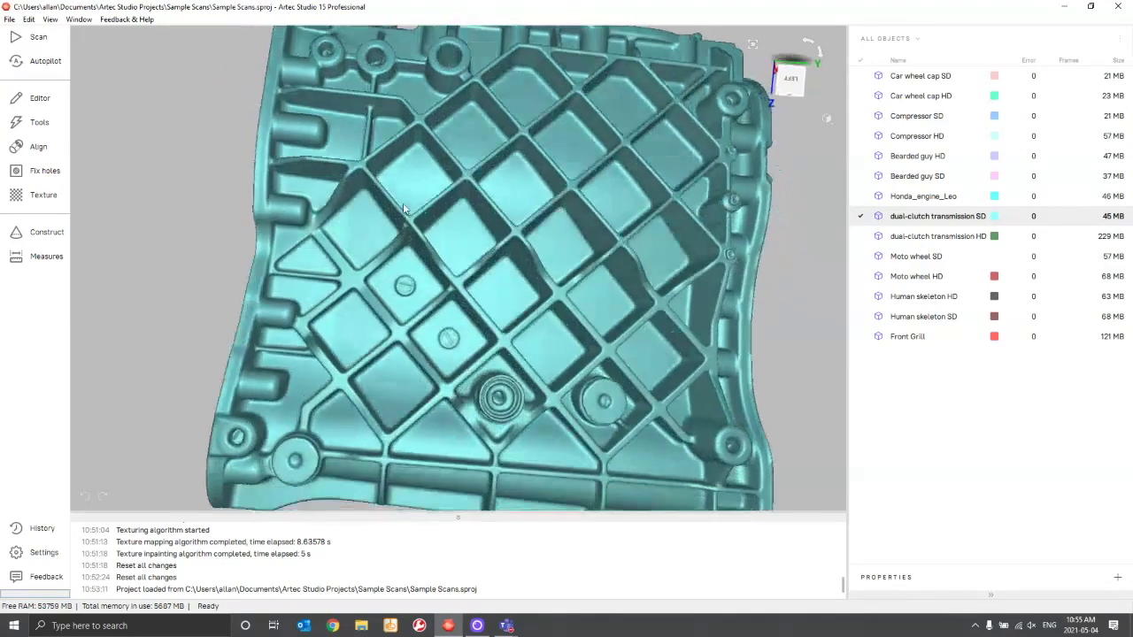
scroll(416, 285, up, 8)
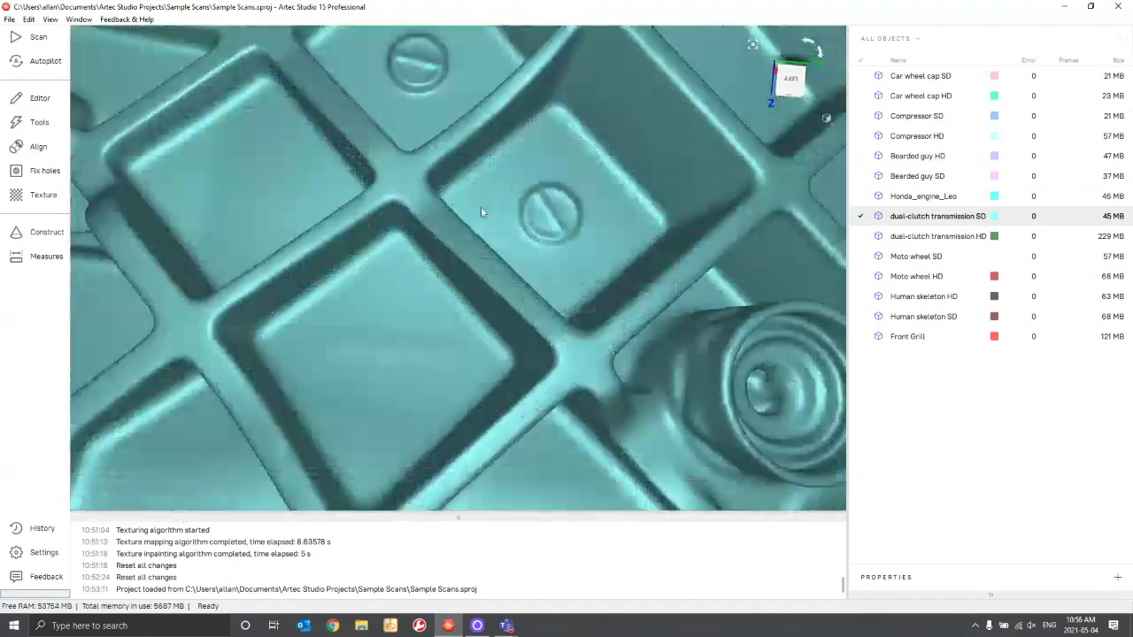
scroll(477, 190, down, 2)
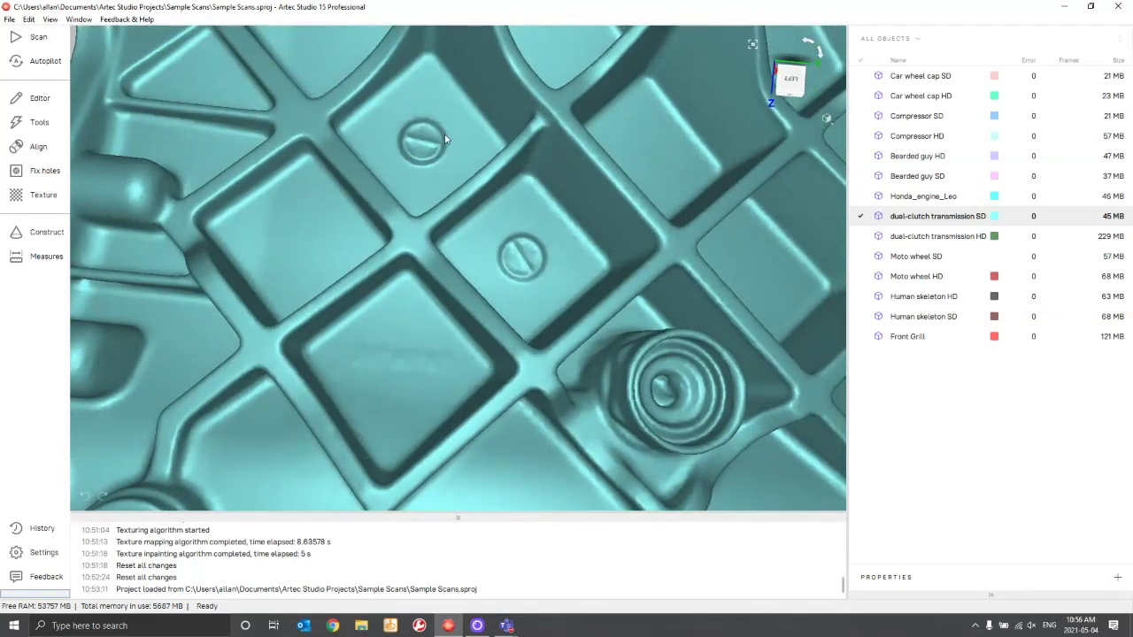
drag(557, 277, 231, 184)
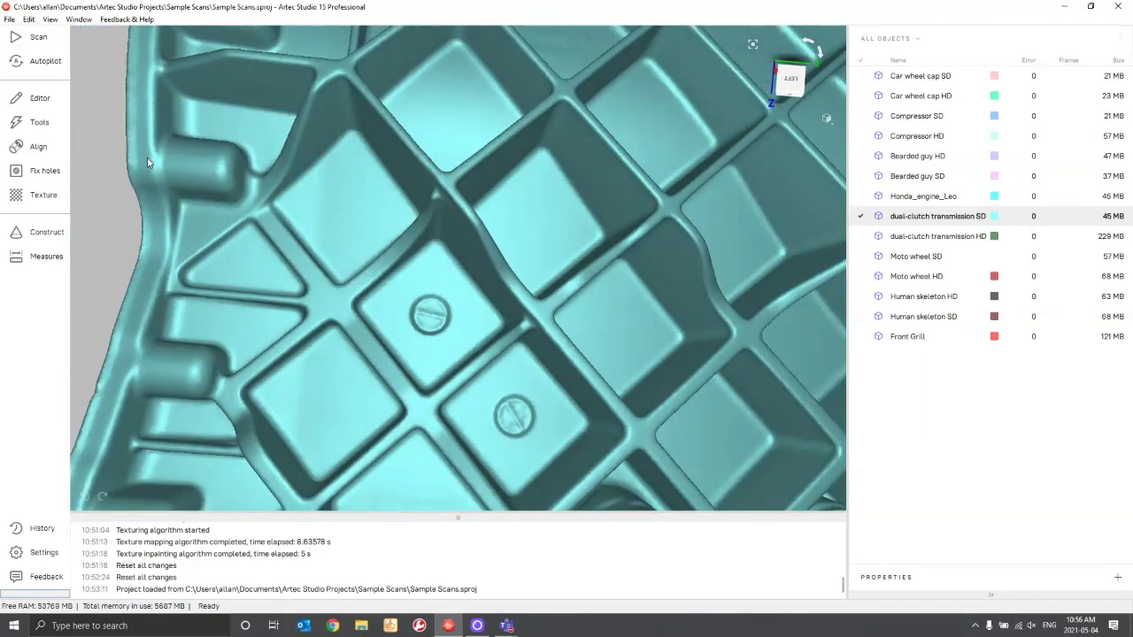
Step: Examine the front side of dual-clutch transmission SD, focusing on the flange bolt hole below the elongated slot
drag(149, 162, 564, 231)
drag(678, 234, 549, 230)
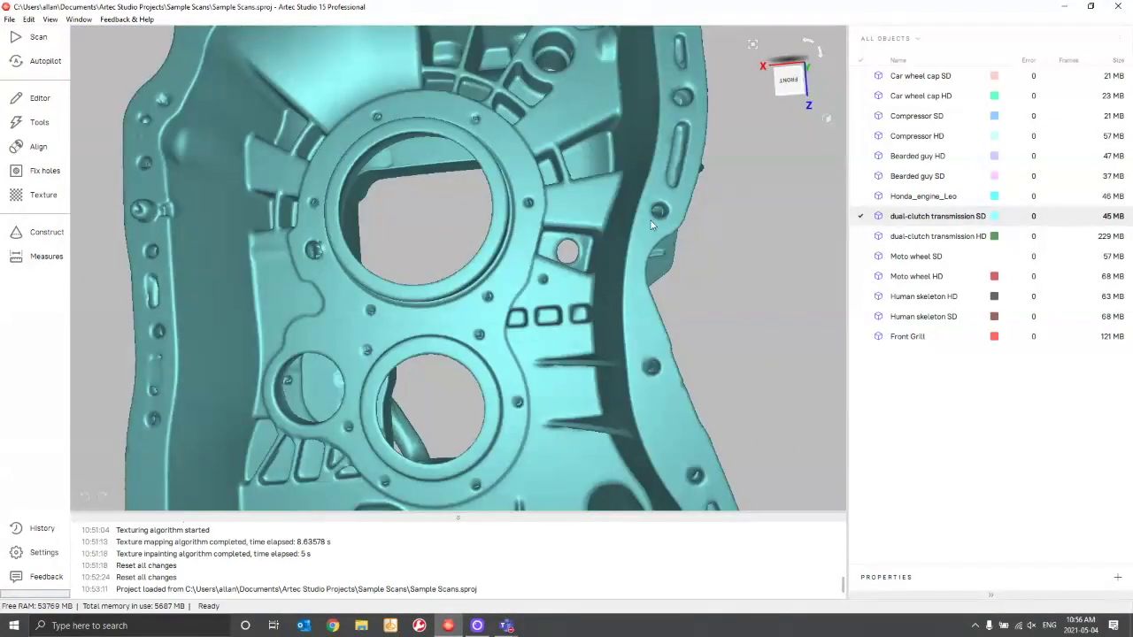
scroll(651, 226, up, 3)
scroll(531, 244, up, 3)
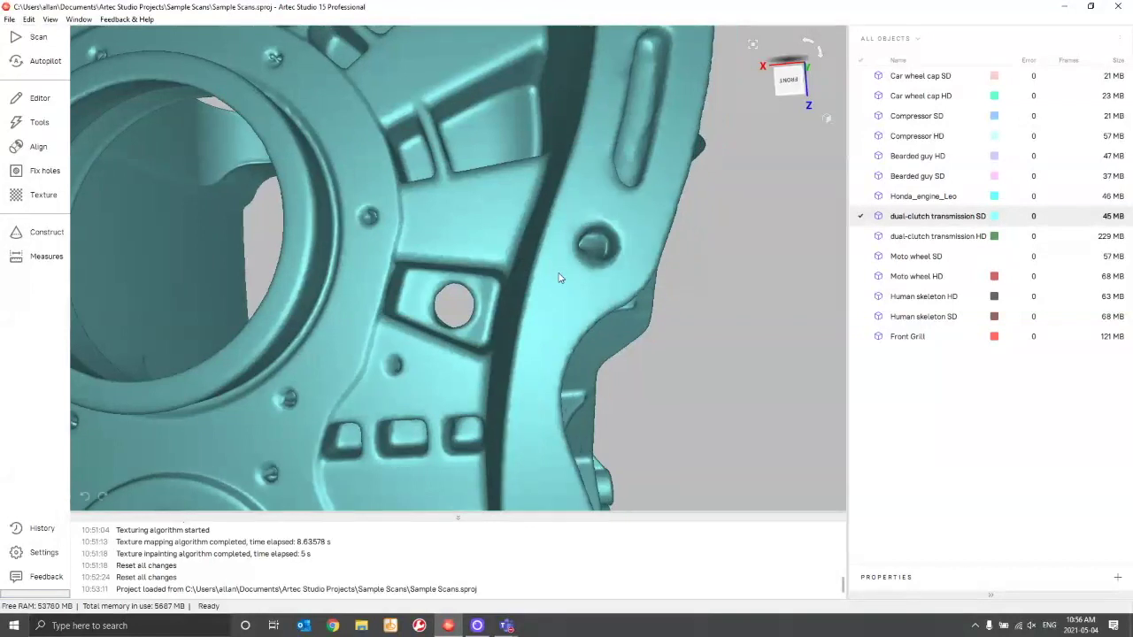
drag(559, 278, 533, 282)
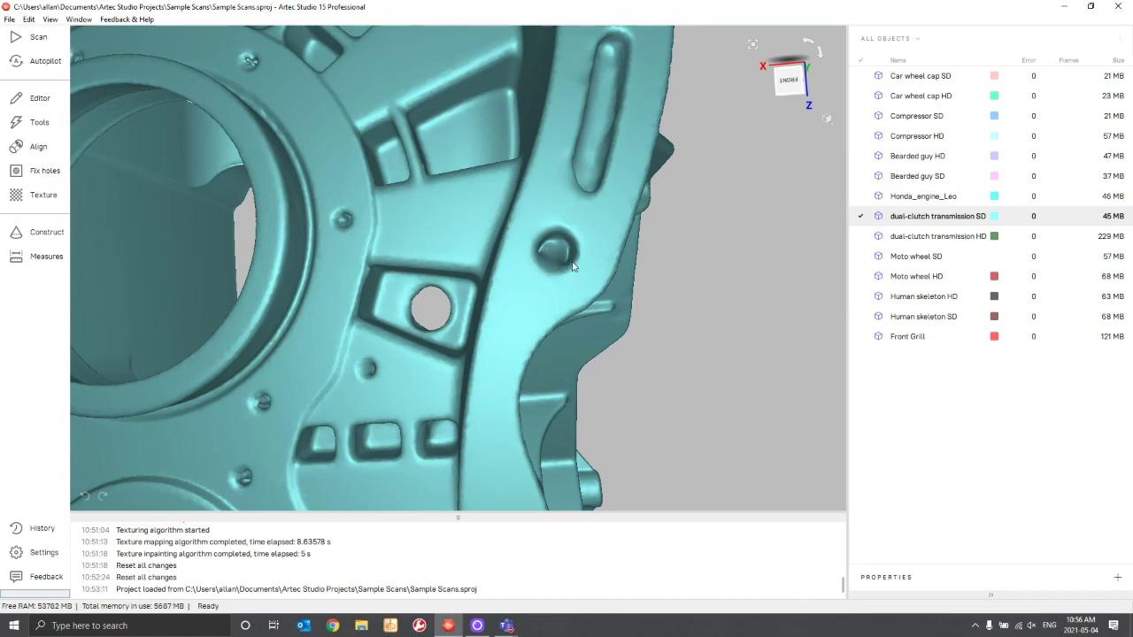
scroll(544, 257, up, 5)
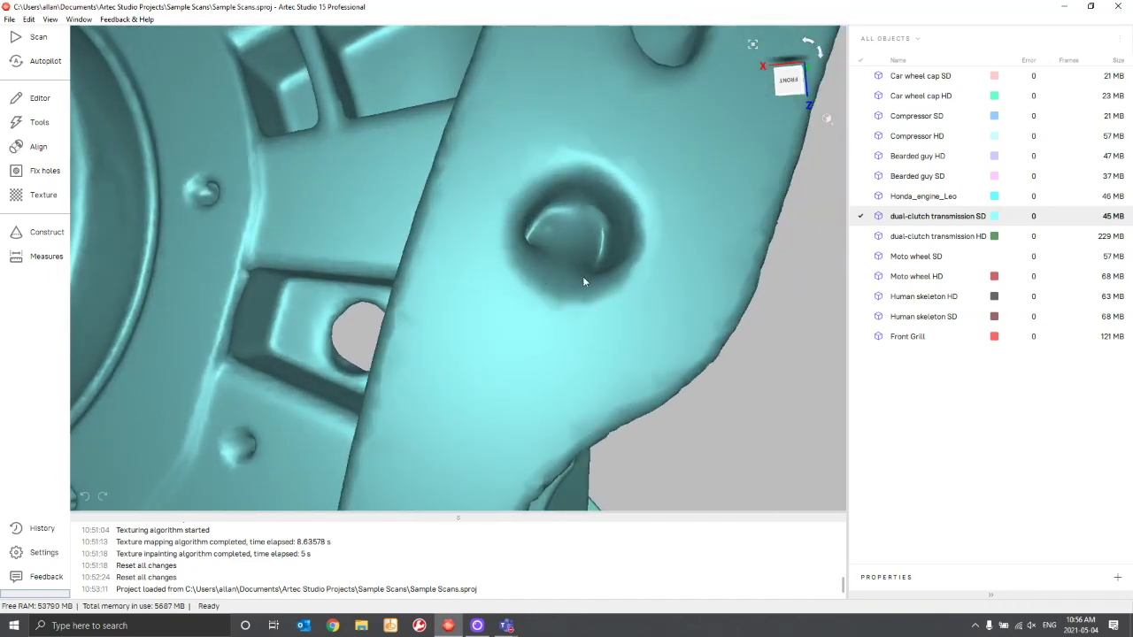
scroll(583, 277, down, 5)
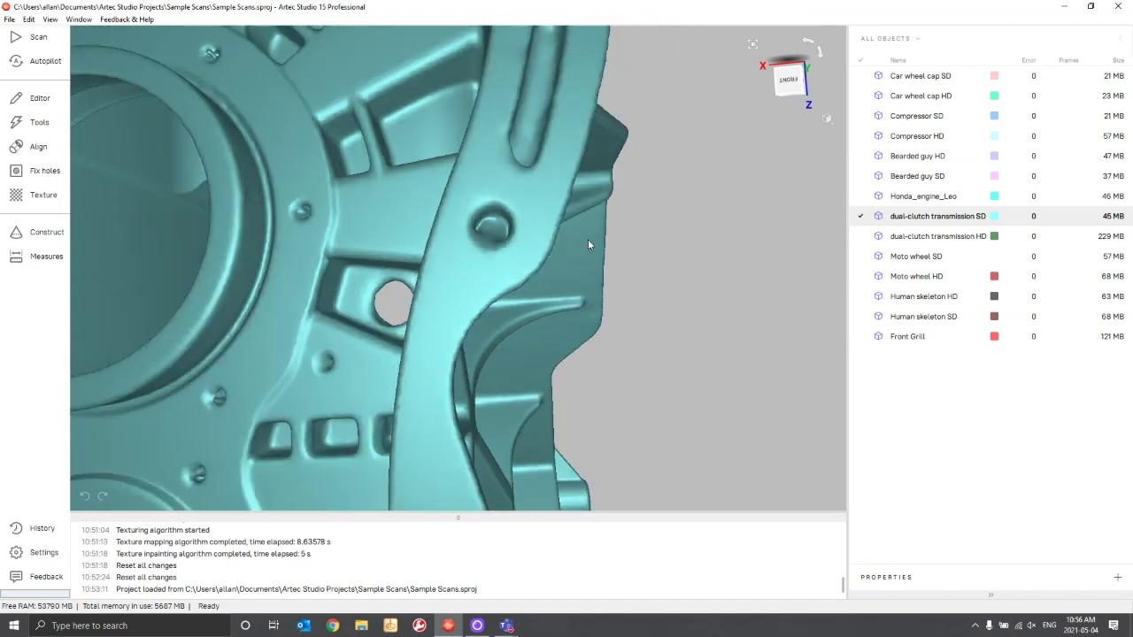
scroll(588, 239, down, 1)
Step: Display dual-clutch transmission HD in place of the SD version and examine the same flange holes and slot up close
click(862, 237)
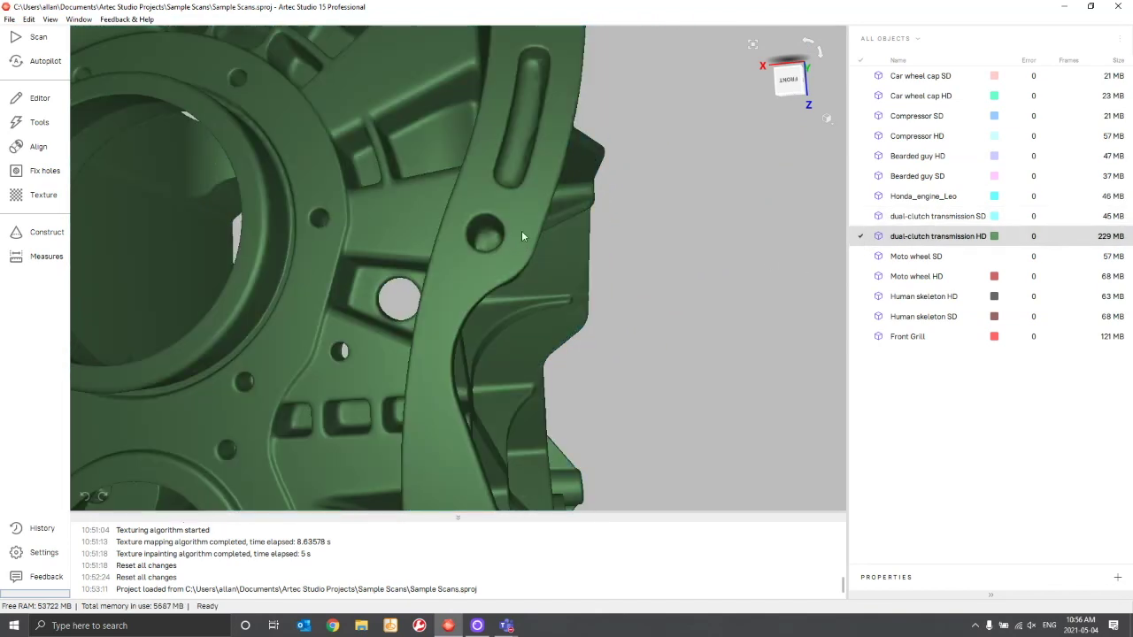
scroll(524, 245, up, 3)
scroll(510, 238, down, 3)
scroll(496, 239, up, 1)
scroll(509, 232, down, 5)
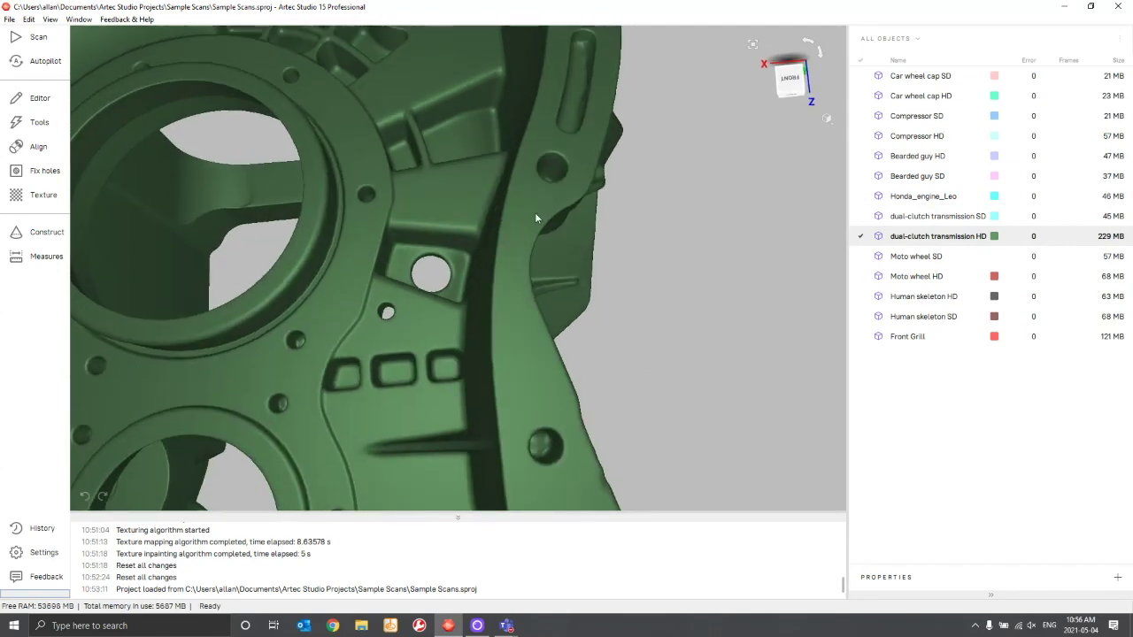
drag(532, 226, 489, 255)
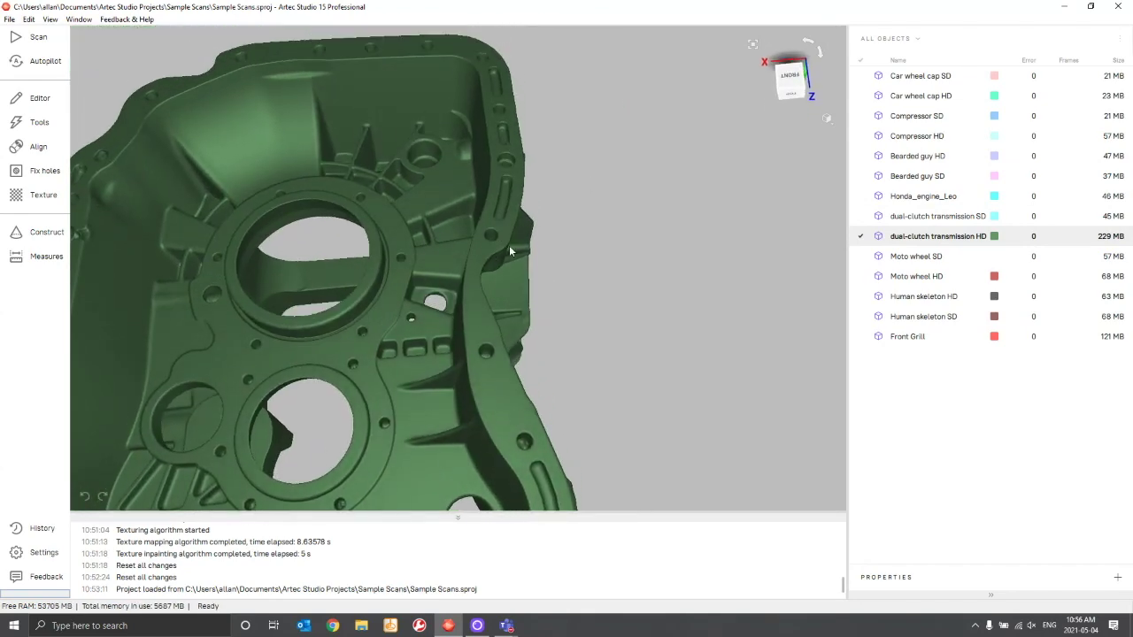
scroll(510, 234, up, 5)
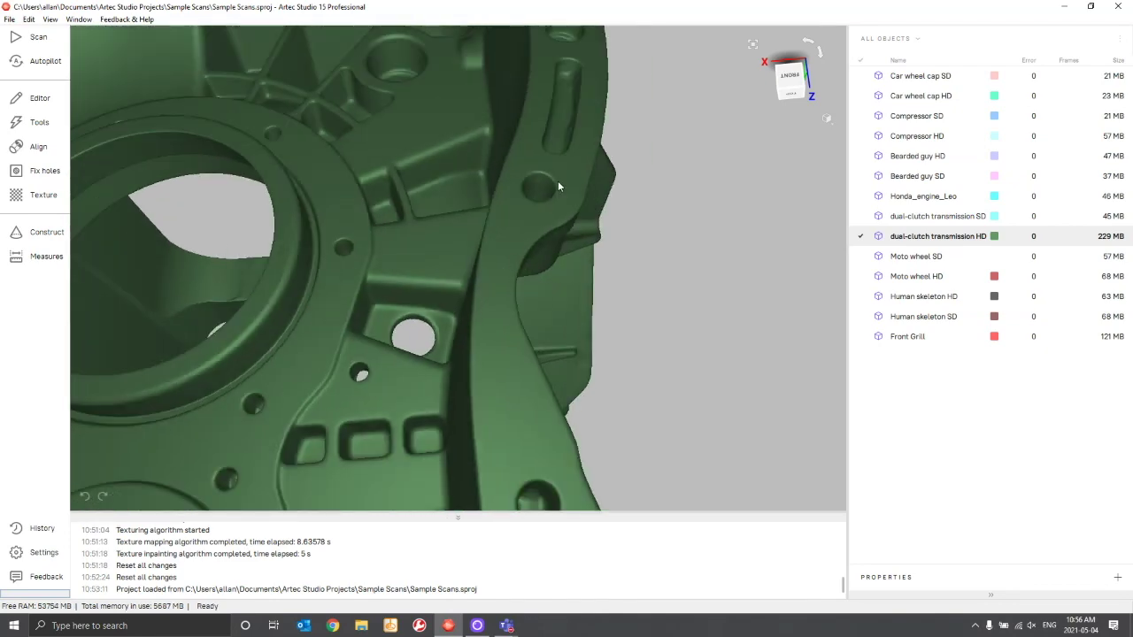
drag(557, 186, 500, 271)
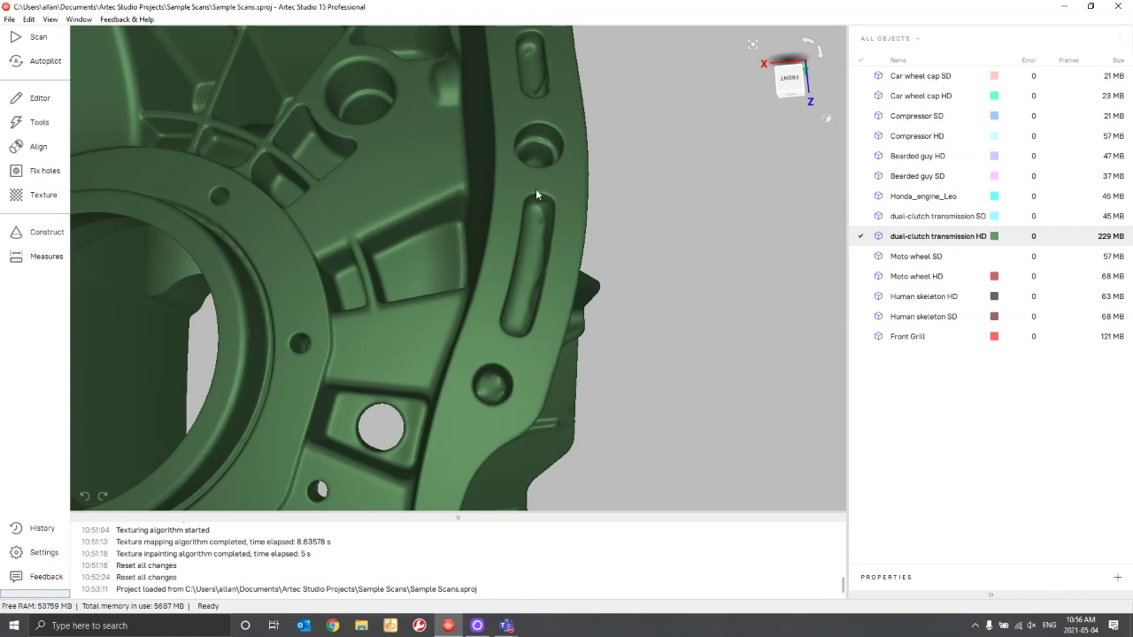
Step: Examine the ribbed side wall of dual-clutch transmission HD around its large rectangular opening
drag(535, 195, 584, 245)
drag(426, 173, 389, 233)
scroll(457, 194, down, 5)
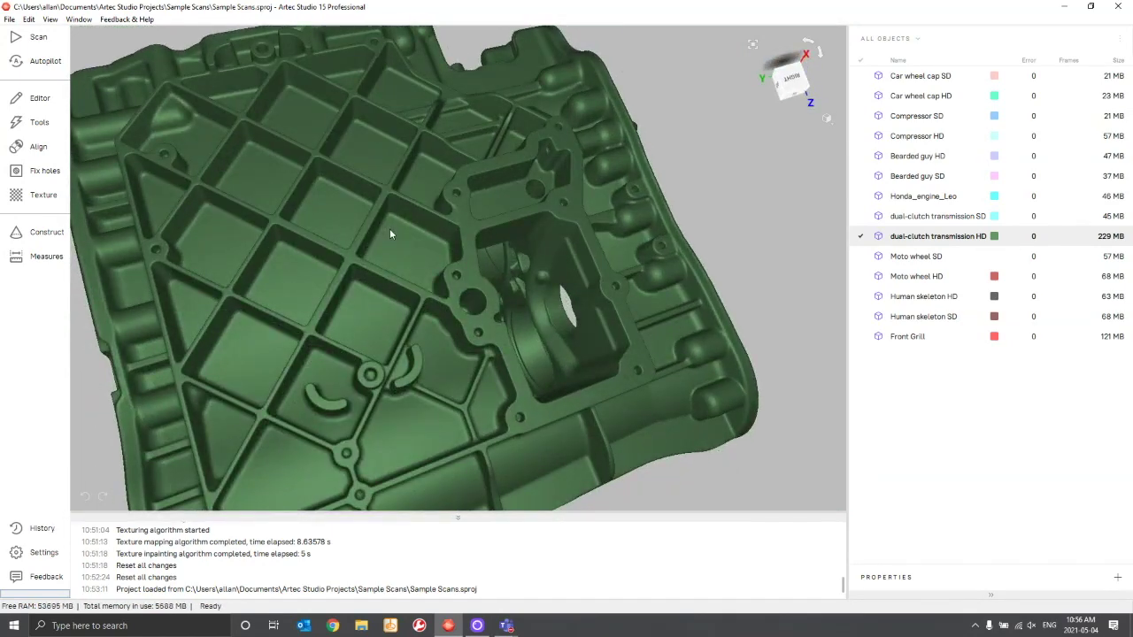
Step: Display Human skeleton SD in place of dual-clutch transmission HD and view its upper body from the front
click(861, 239)
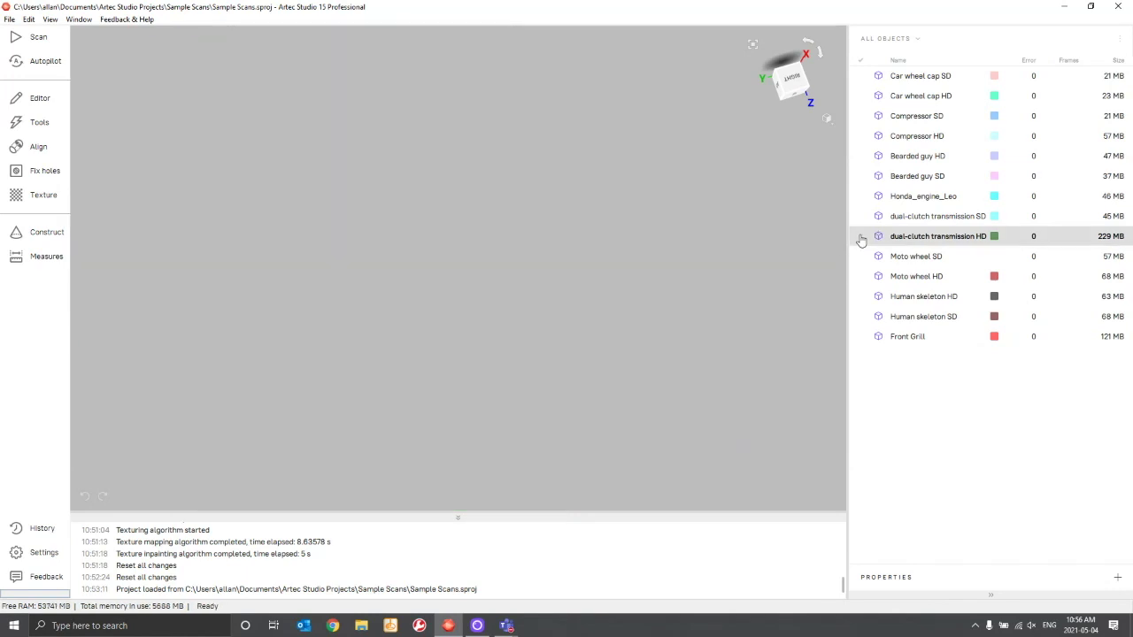
click(863, 318)
drag(399, 272, 416, 213)
scroll(482, 158, up, 3)
scroll(482, 158, down, 3)
scroll(415, 214, up, 5)
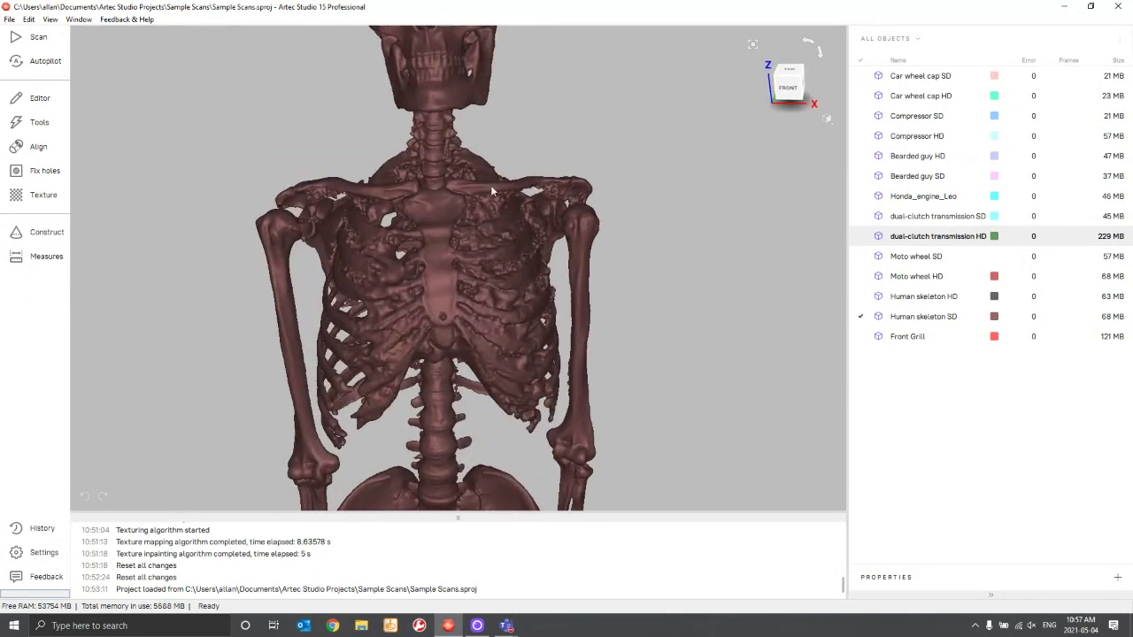
Step: Examine the rib cage and sternum of Human skeleton SD, checking the gaps between the ribs
scroll(474, 193, down, 4)
scroll(476, 198, up, 4)
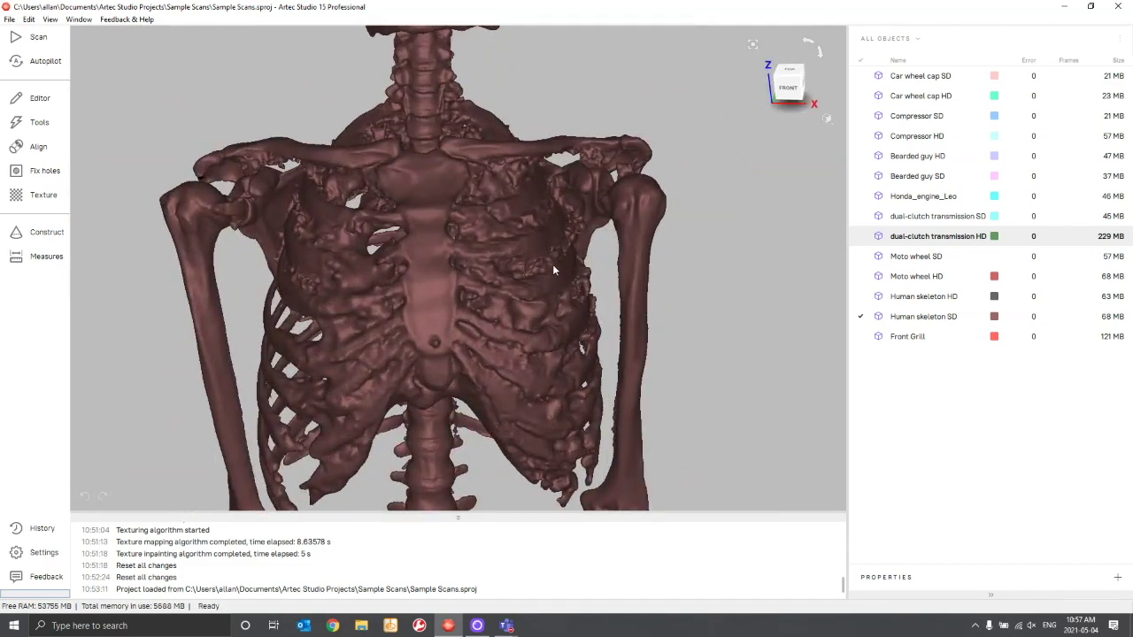
scroll(497, 253, up, 1)
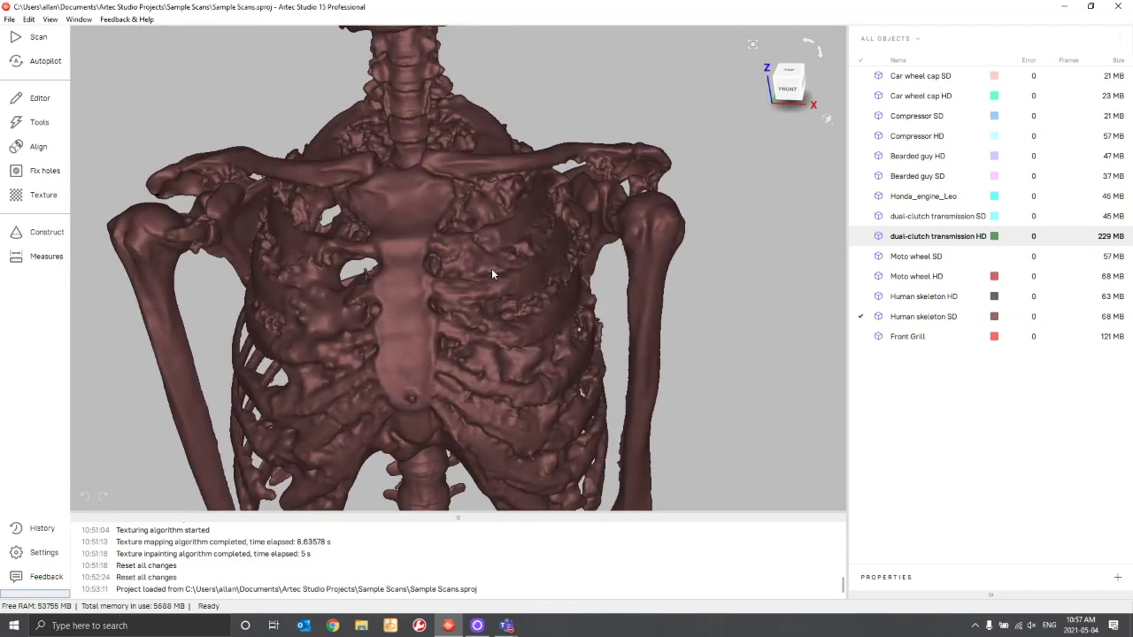
drag(483, 263, 515, 266)
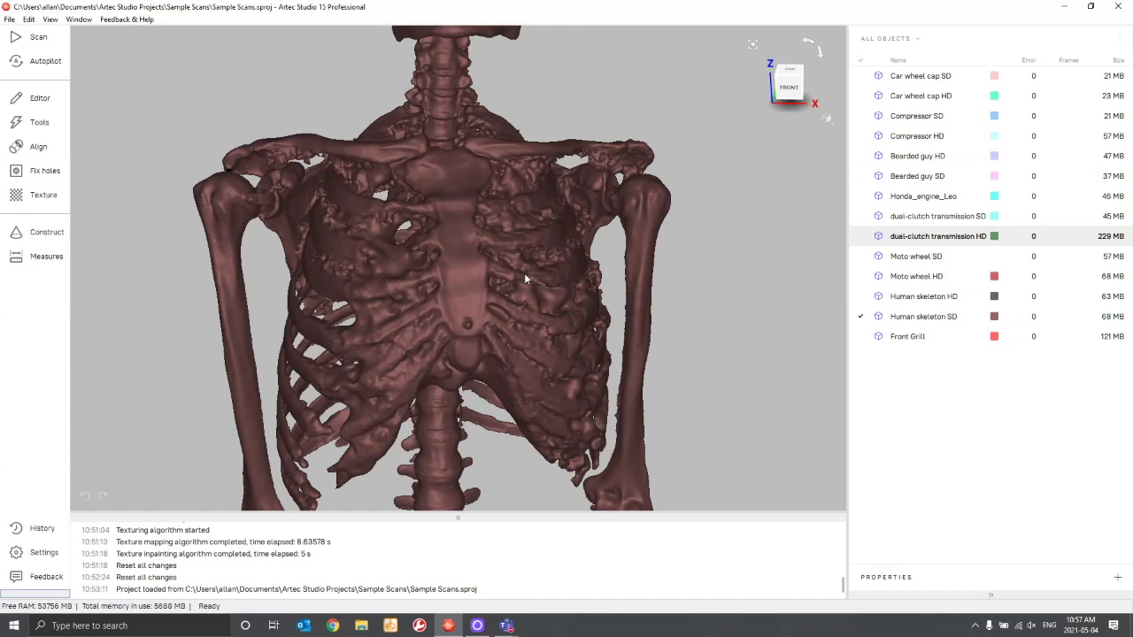
scroll(526, 264, down, 2)
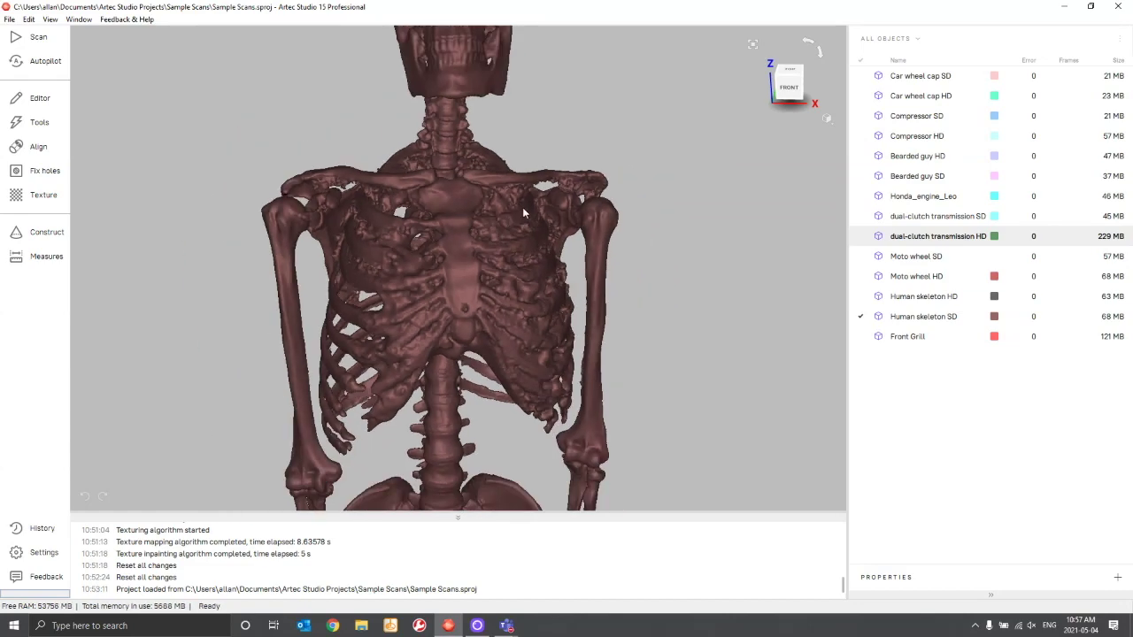
scroll(523, 212, up, 3)
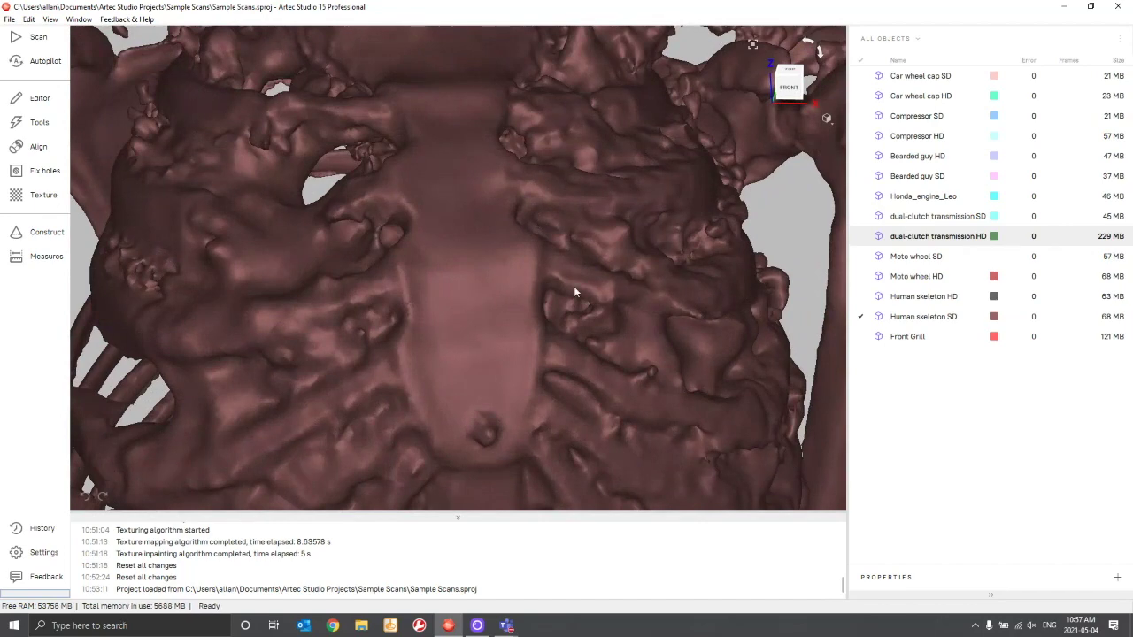
scroll(579, 224, up, 2)
scroll(579, 212, down, 5)
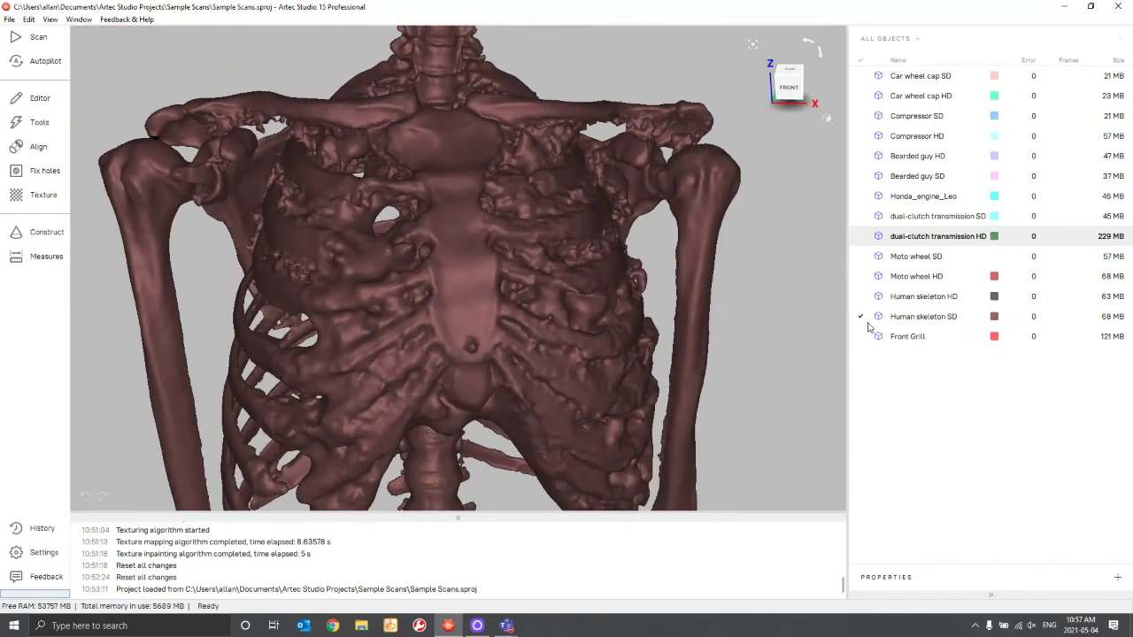
Step: Display Human skeleton HD in place of the SD version and examine the separation of its front ribs
click(860, 298)
click(861, 317)
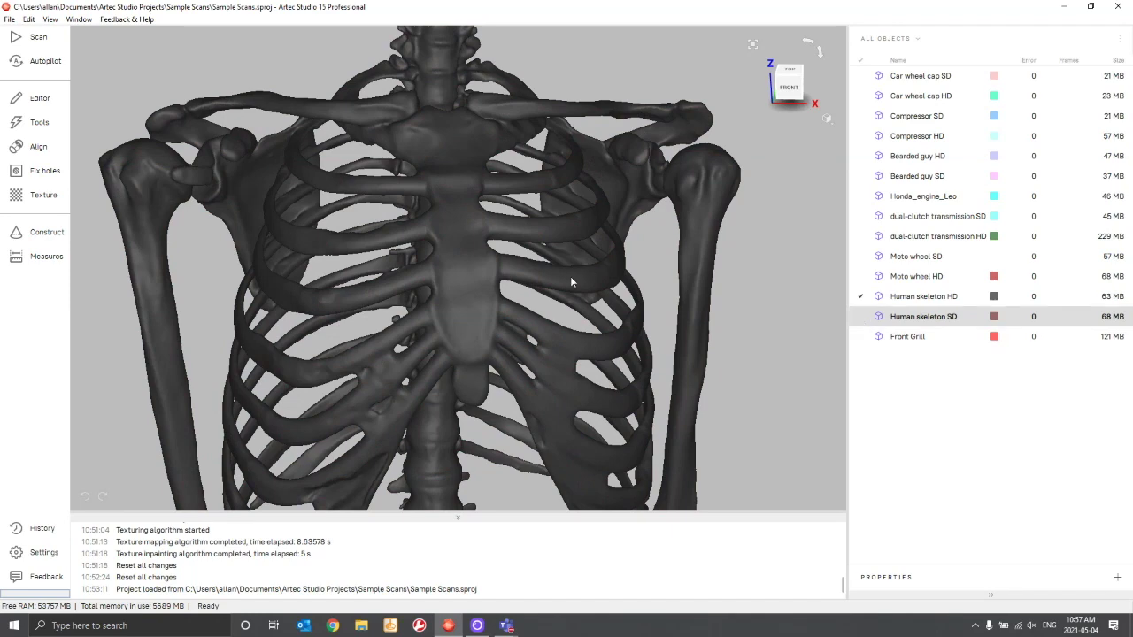
scroll(570, 282, up, 4)
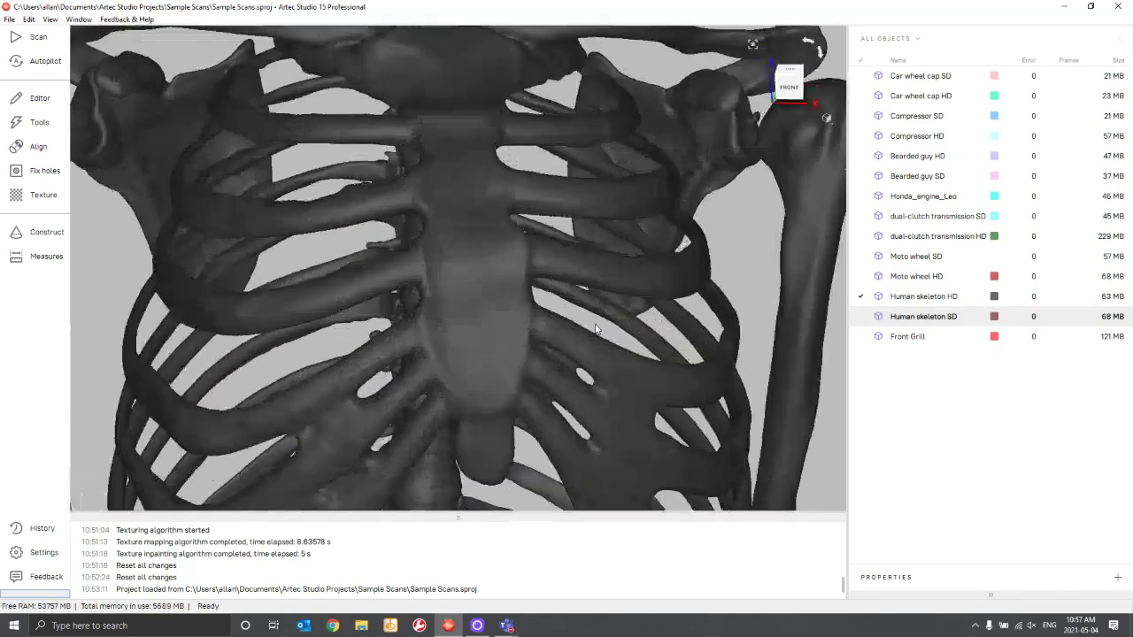
scroll(595, 329, down, 5)
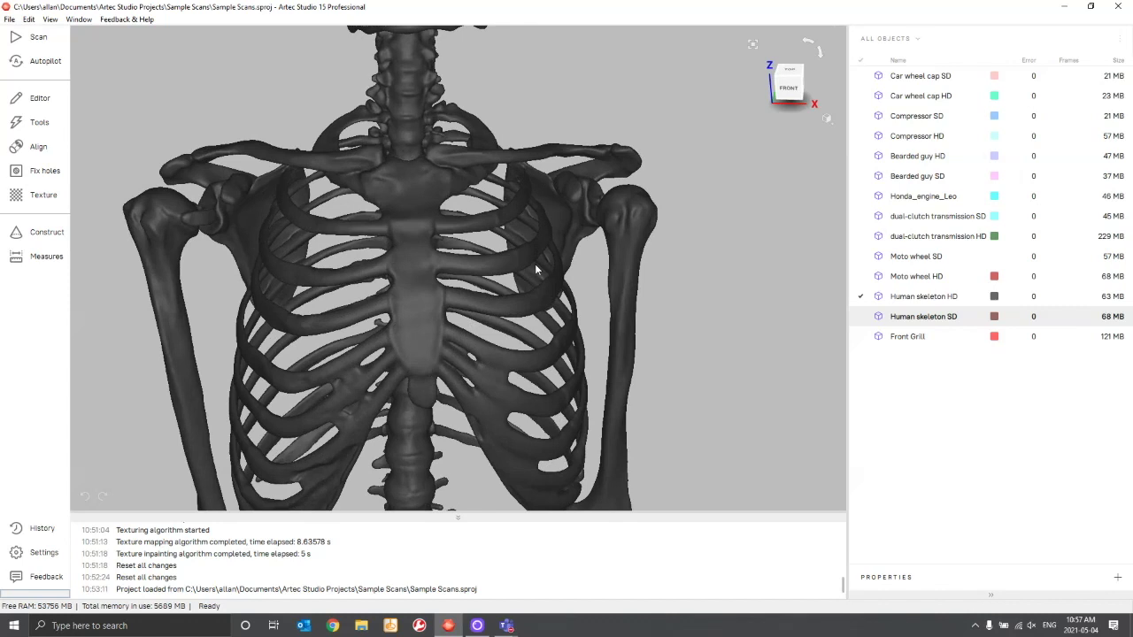
scroll(536, 260, down, 2)
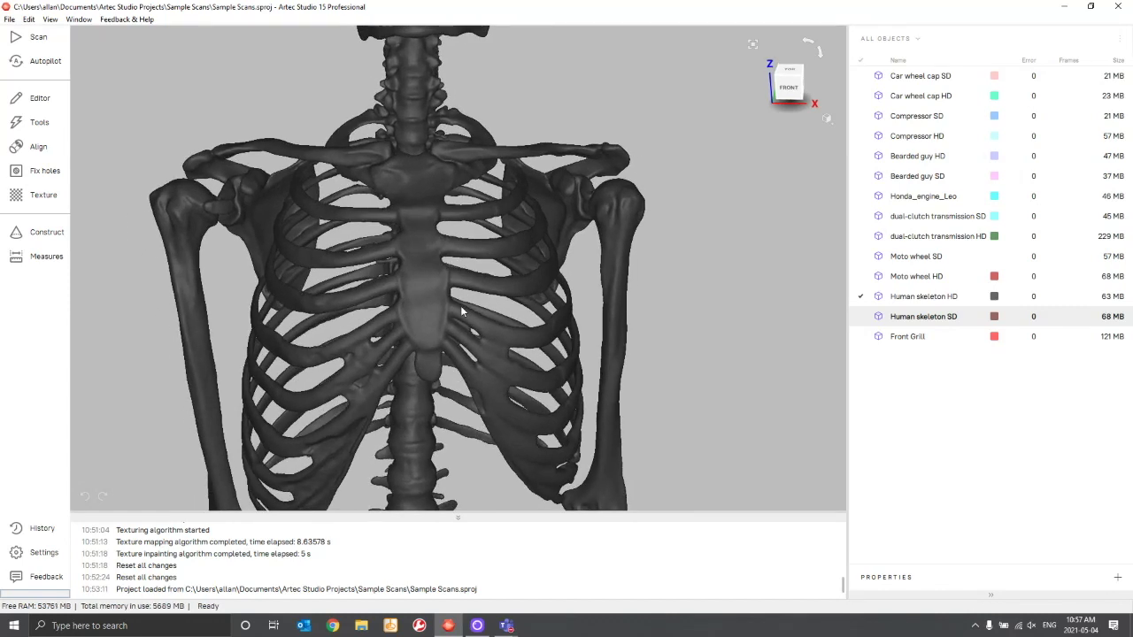
scroll(430, 306, down, 5)
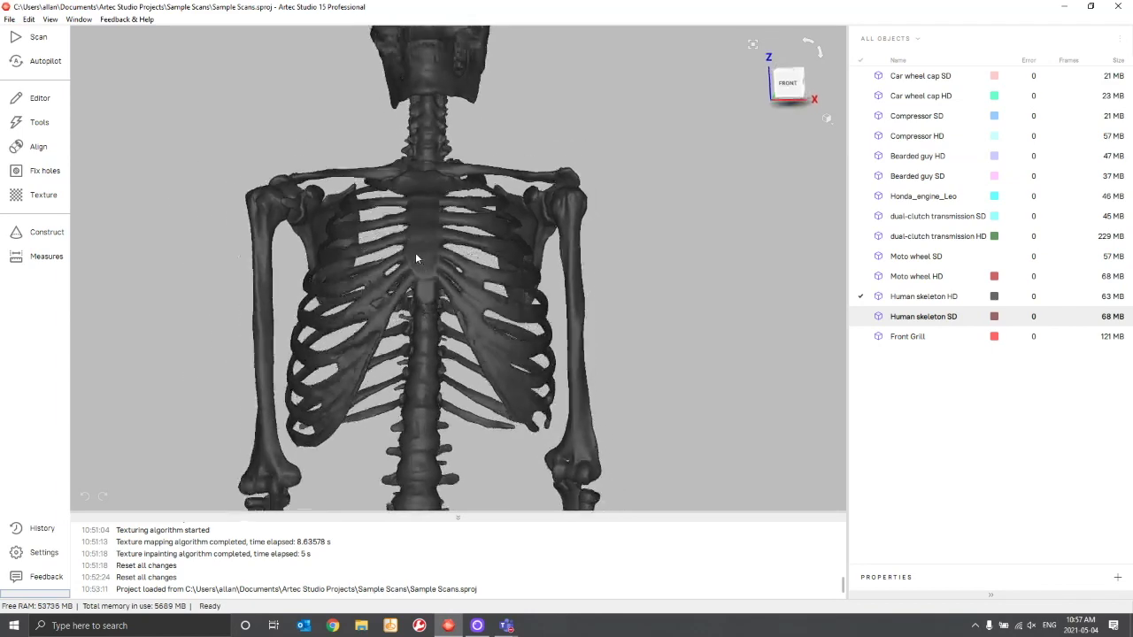
Step: Examine the lower tip of the sternum and the spine behind the ribs on Human skeleton HD
scroll(420, 301, up, 6)
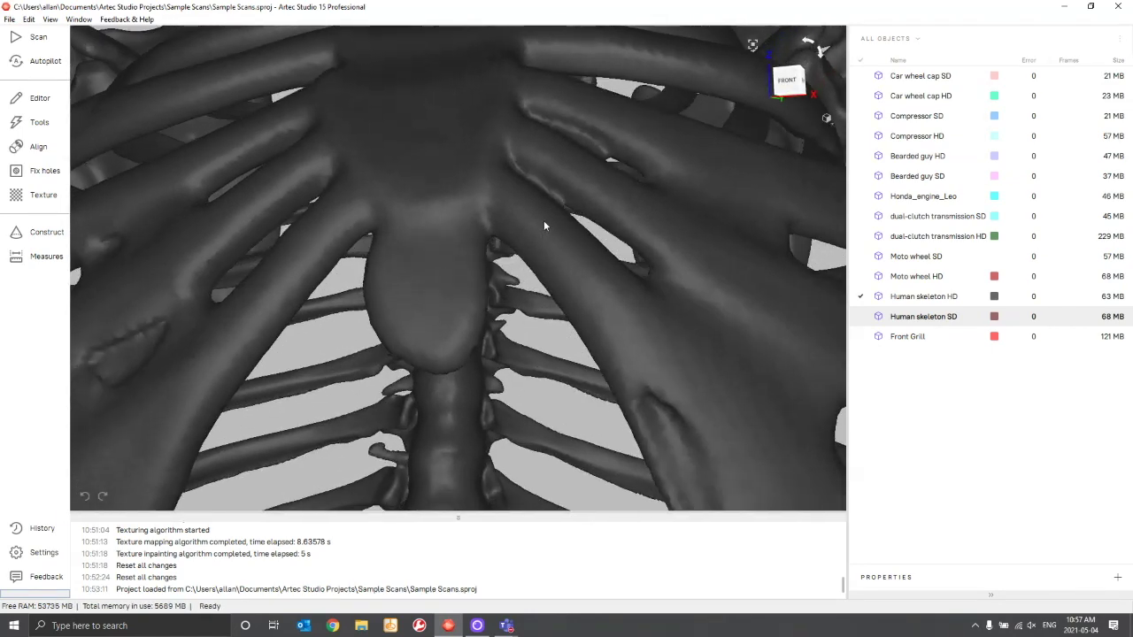
scroll(440, 269, down, 3)
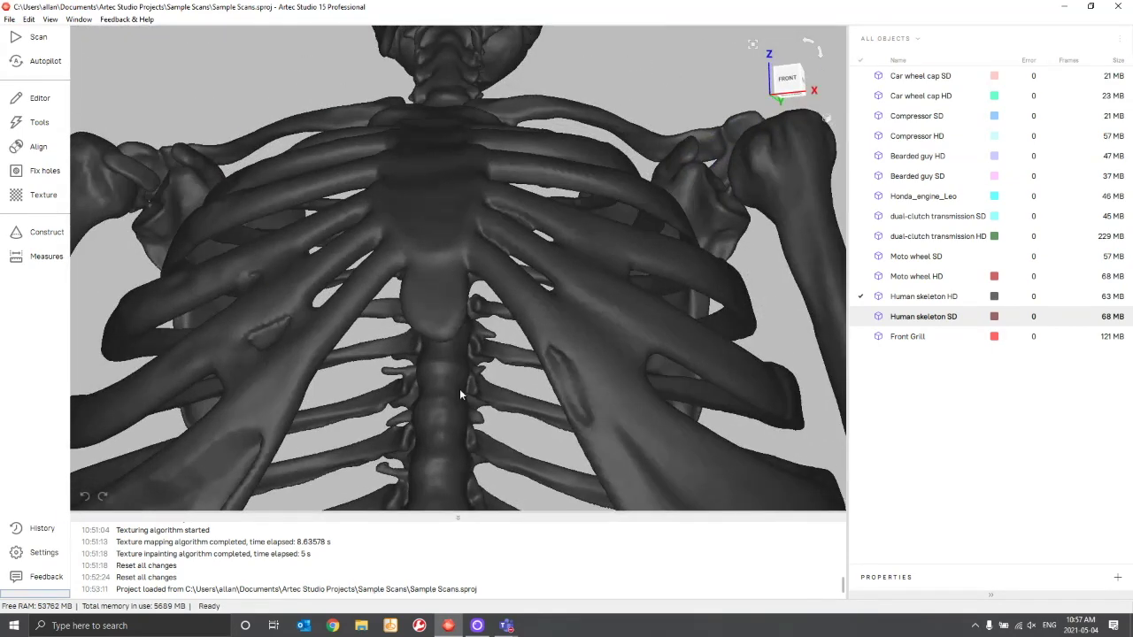
scroll(459, 388, up, 4)
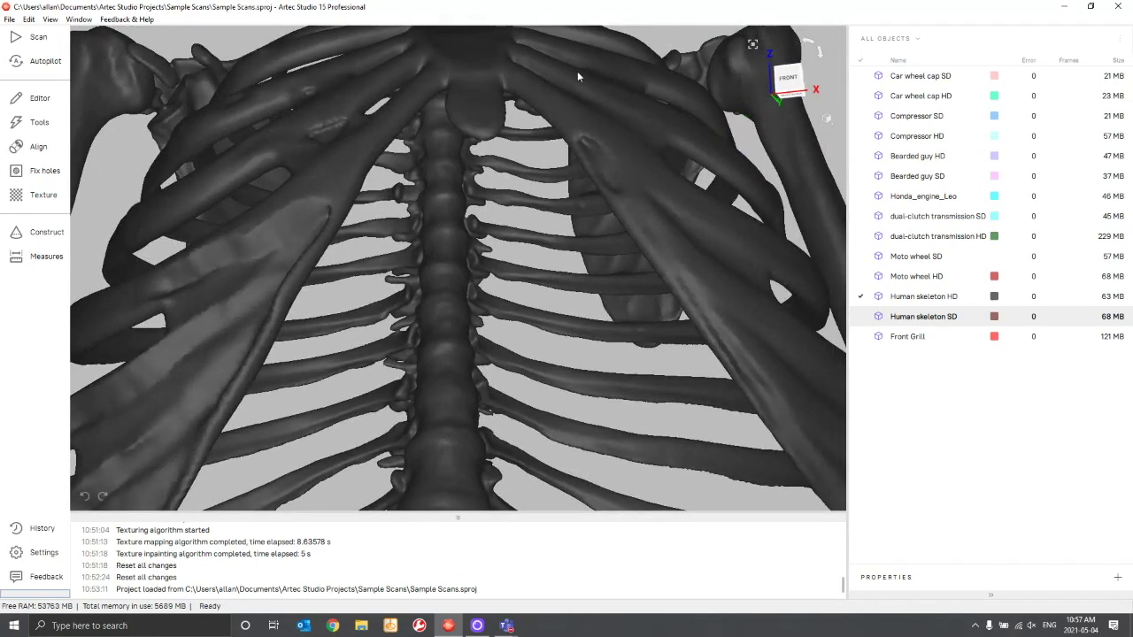
scroll(453, 193, up, 4)
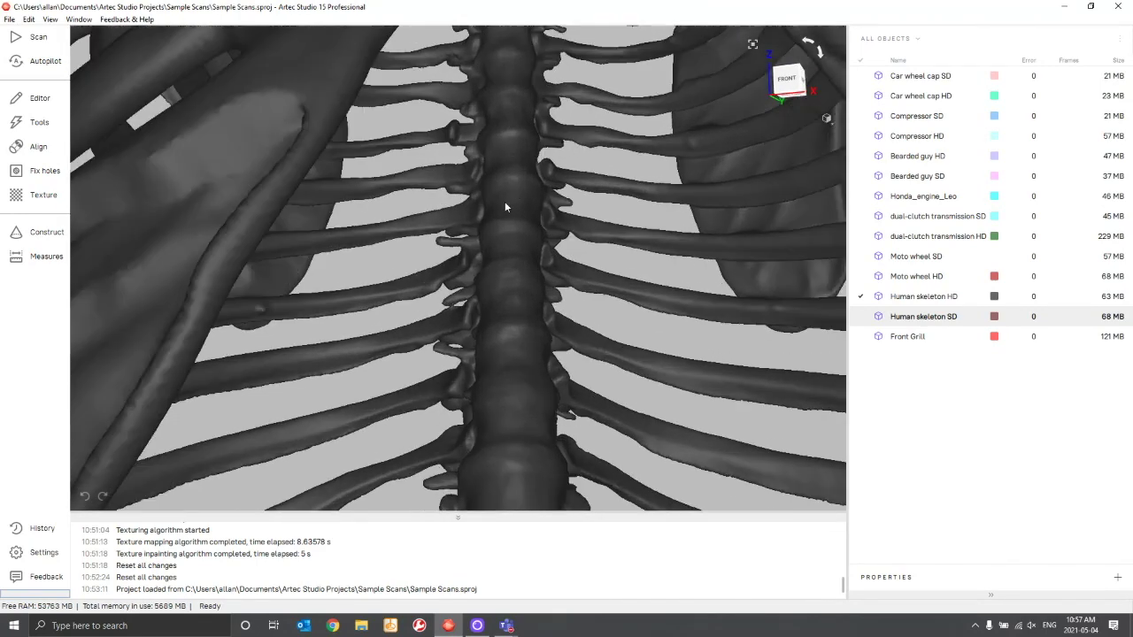
scroll(504, 208, up, 3)
scroll(504, 214, down, 5)
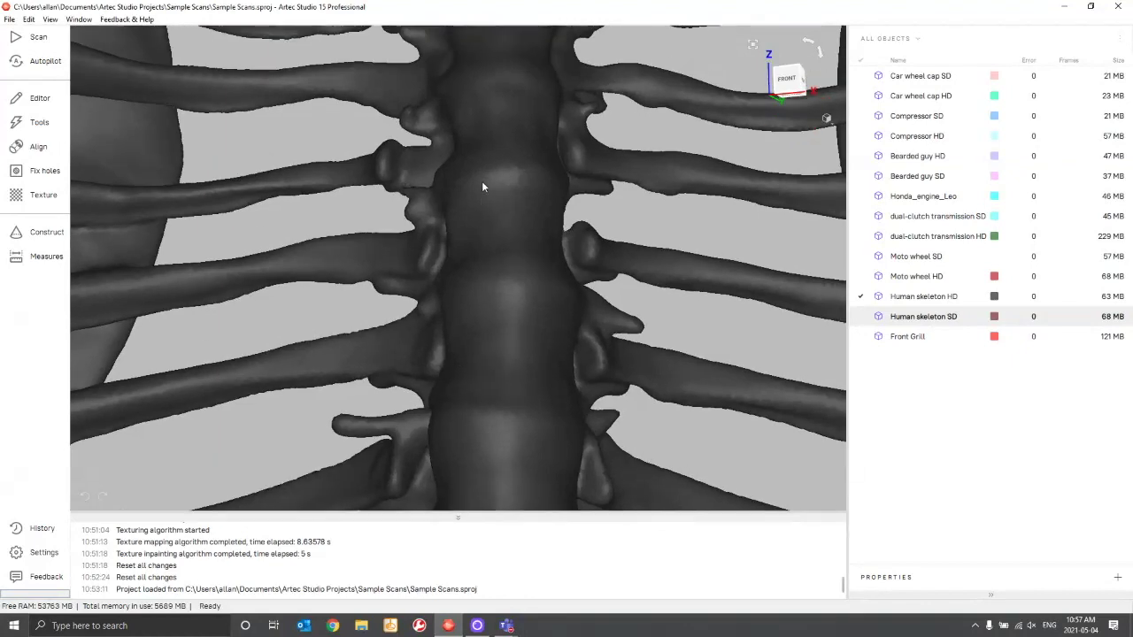
Step: Display Front Grill in place of Human skeleton HD and examine its honeycomb mesh and outer frame from the front
key(f)
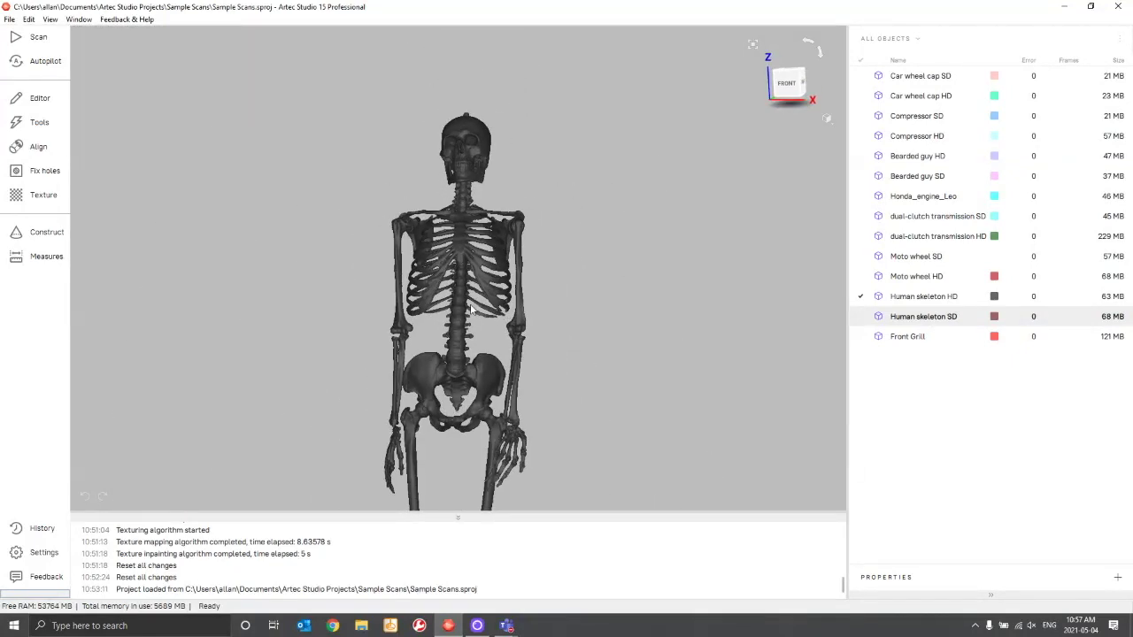
click(865, 300)
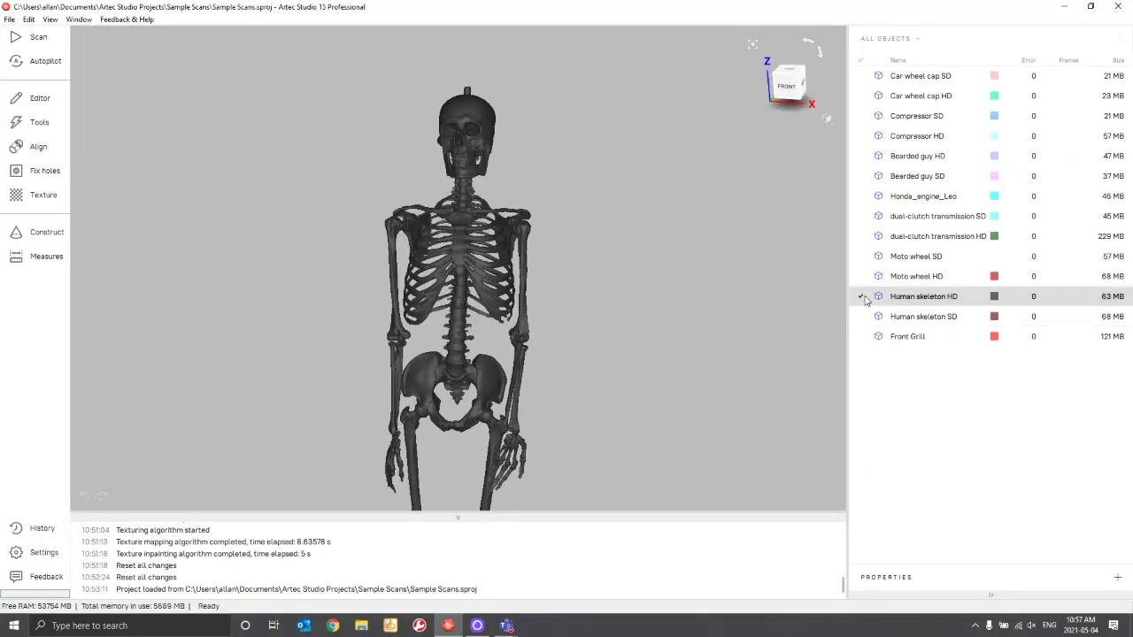
click(863, 297)
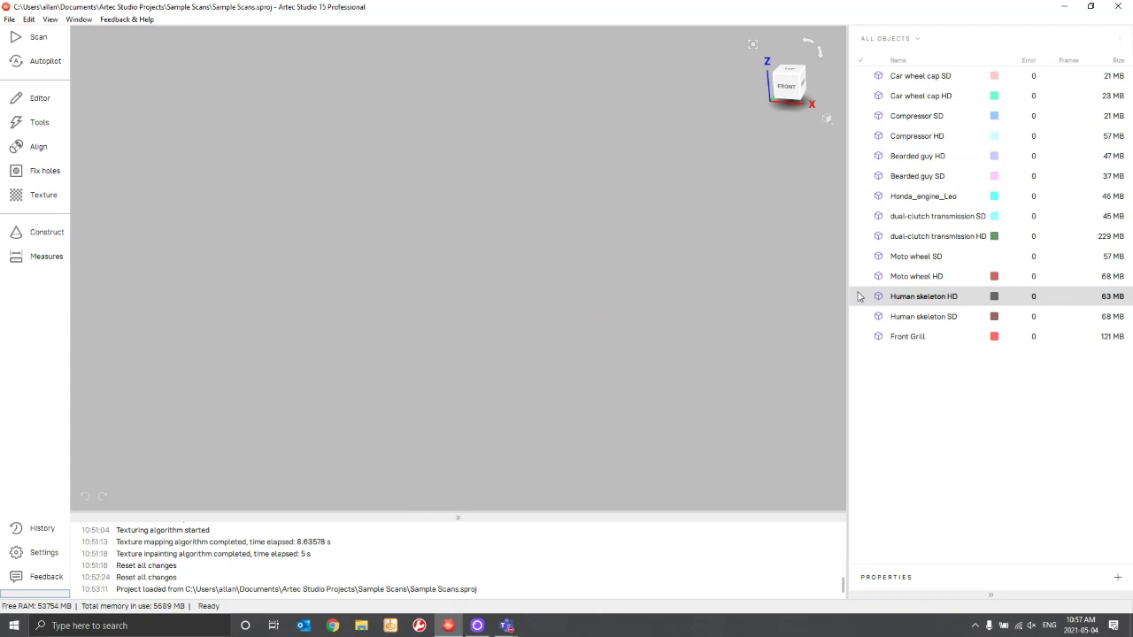
click(860, 338)
scroll(527, 230, up, 5)
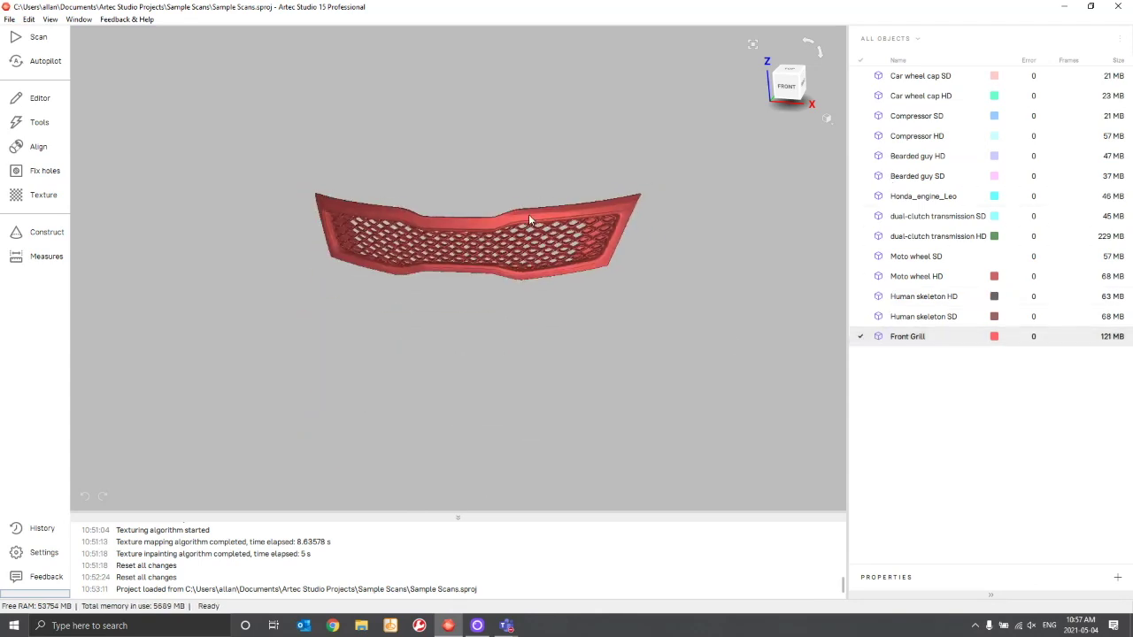
drag(533, 322, 502, 228)
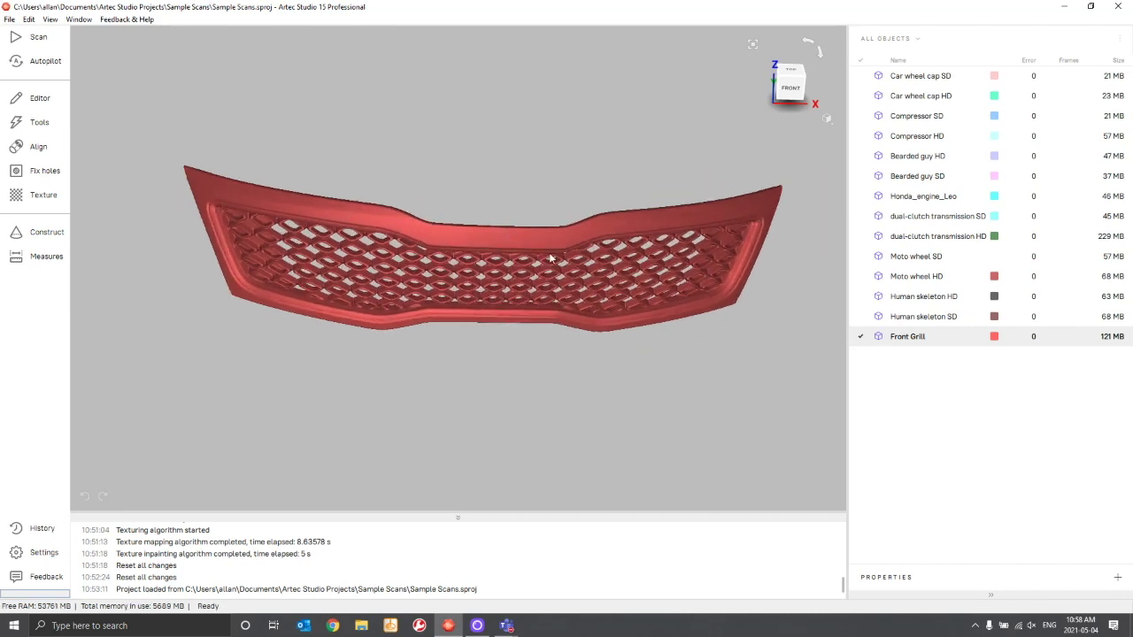
drag(488, 275, 494, 308)
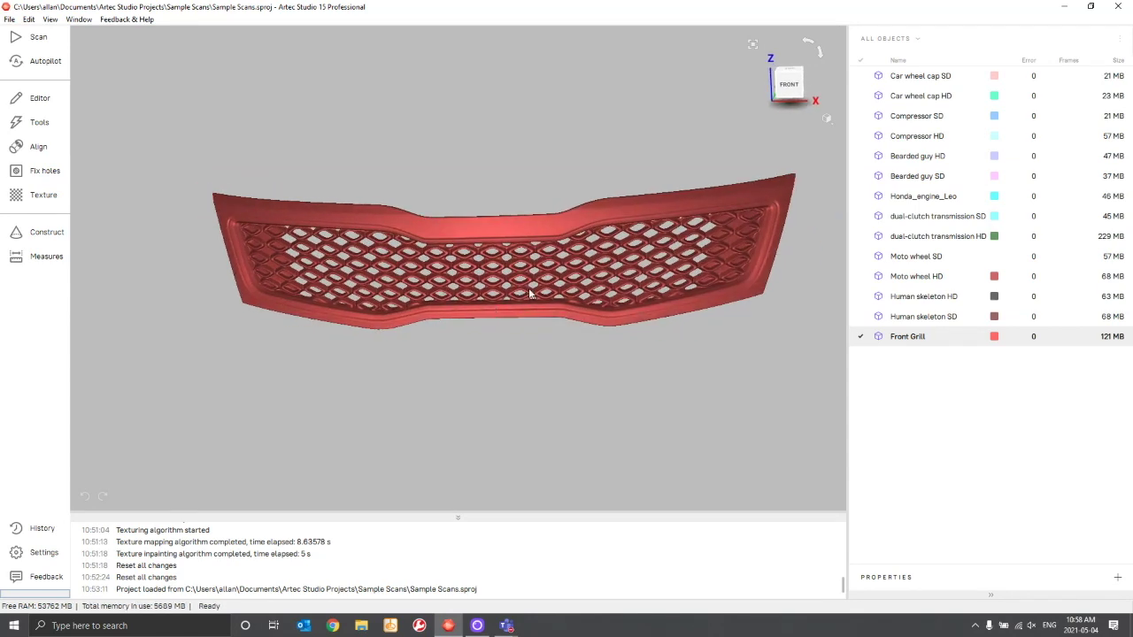
drag(532, 294, 436, 305)
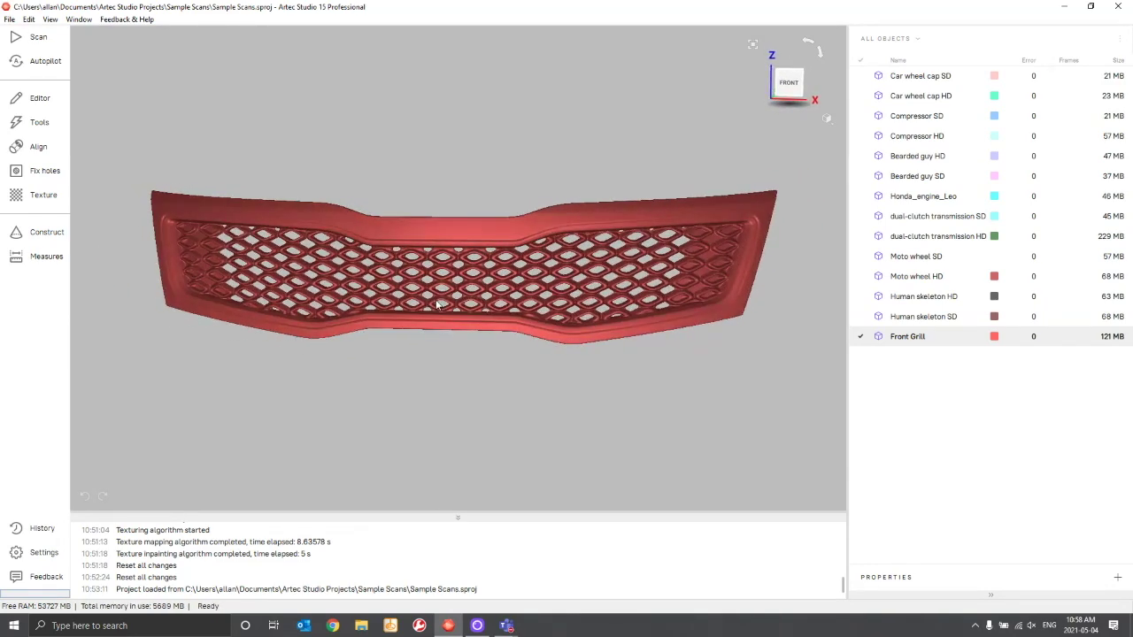